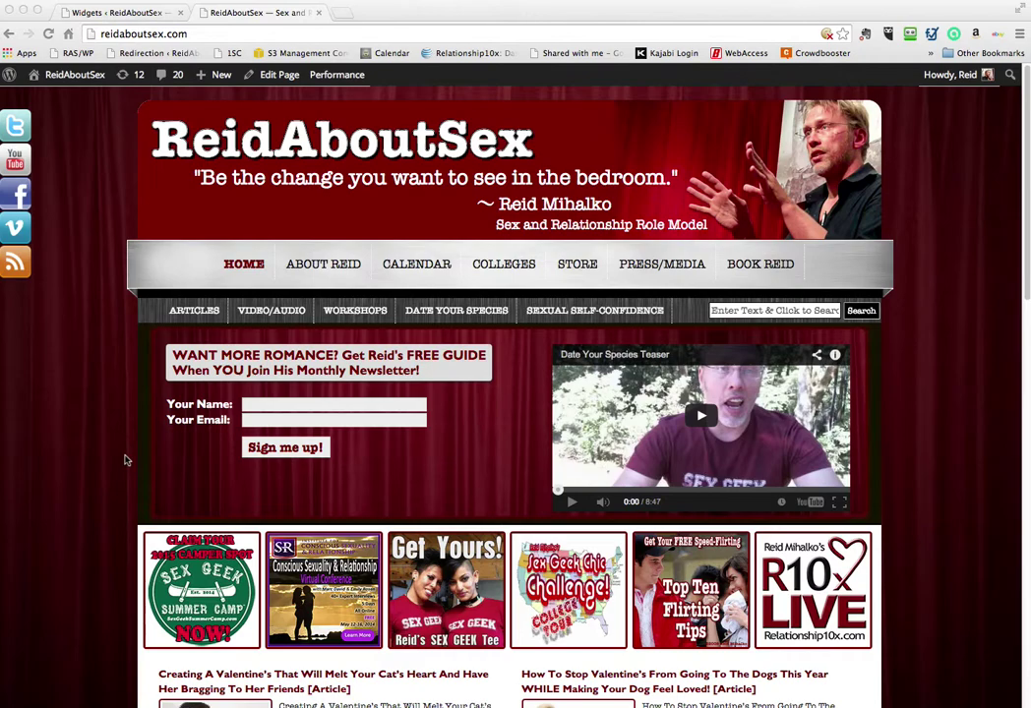
- Look over the site's home page, from the header and image banner row through the article teasers to the three footer columns
scroll(125, 459, "down", 1)
scroll(125, 459, "up", 1)
scroll(125, 459, "down", 4)
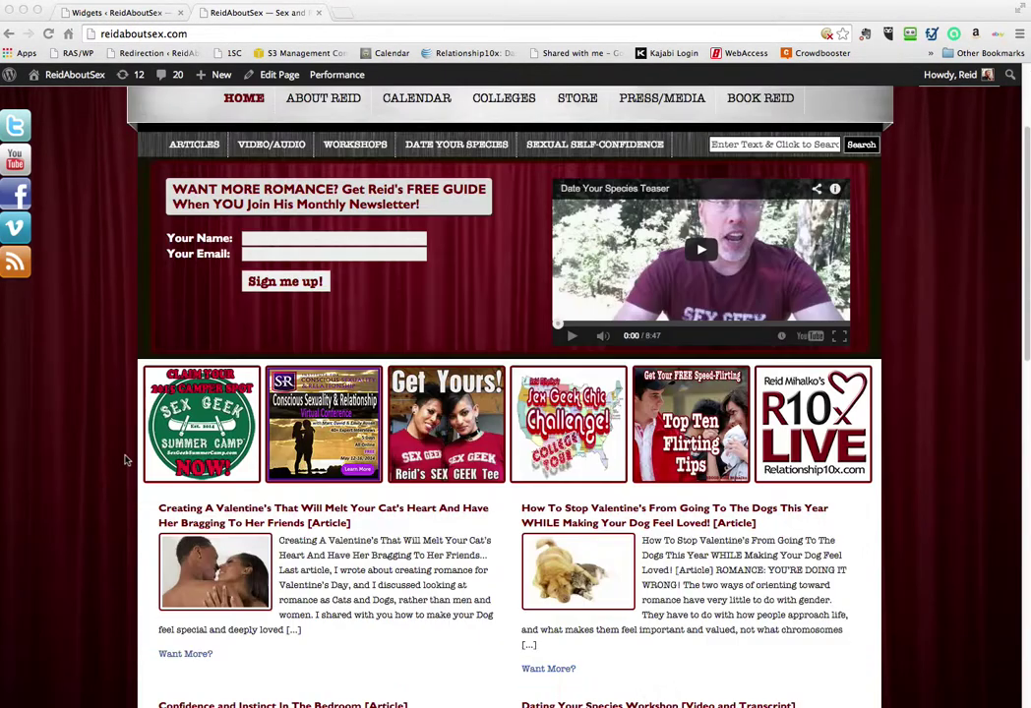
scroll(125, 459, "down", 10)
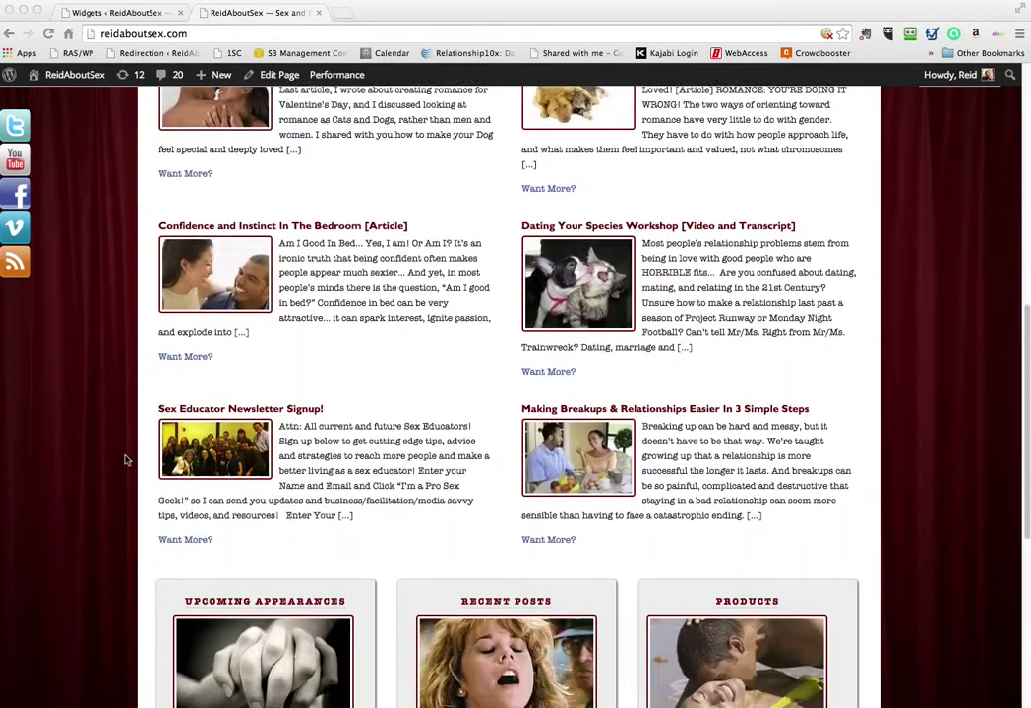
scroll(125, 459, "down", 8)
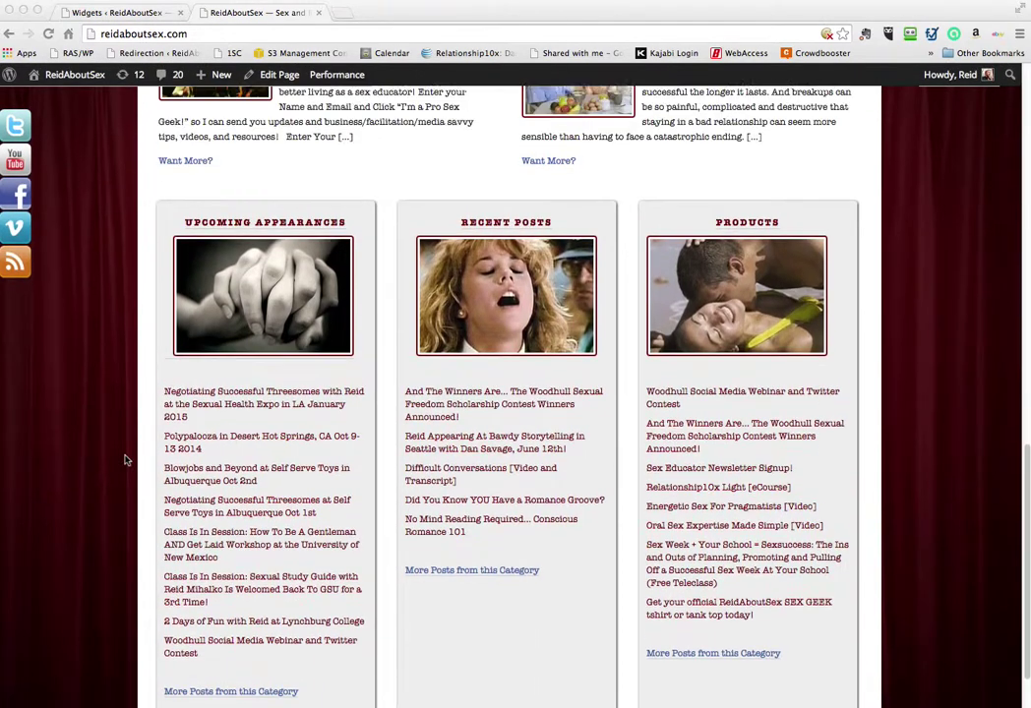
scroll(125, 459, "up", 1)
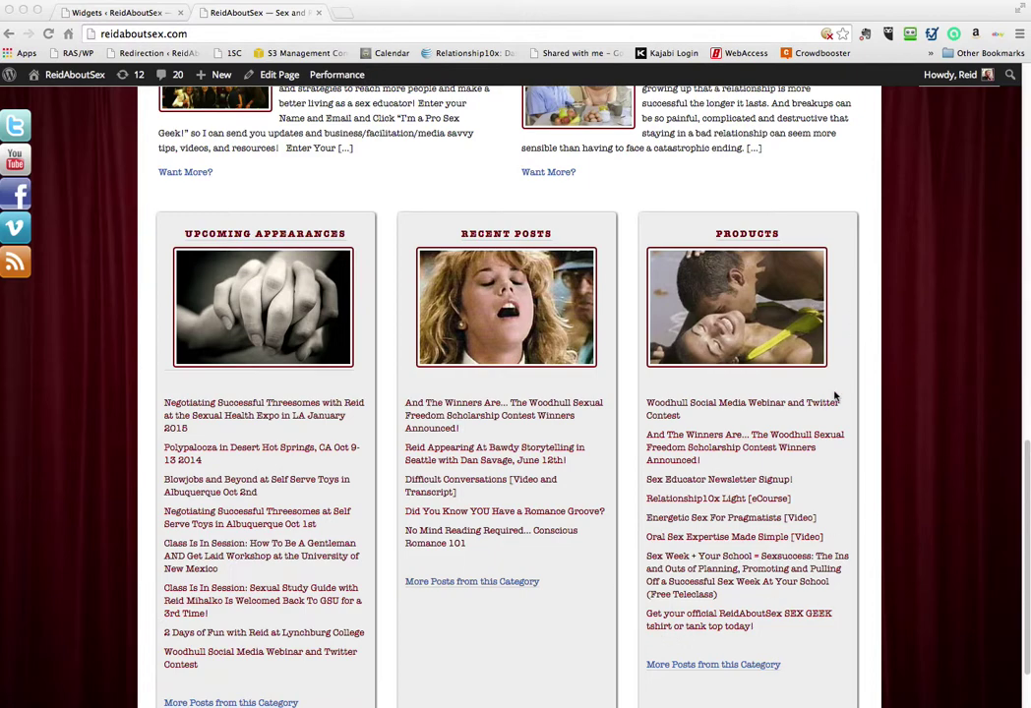
scroll(834, 397, "up", 5)
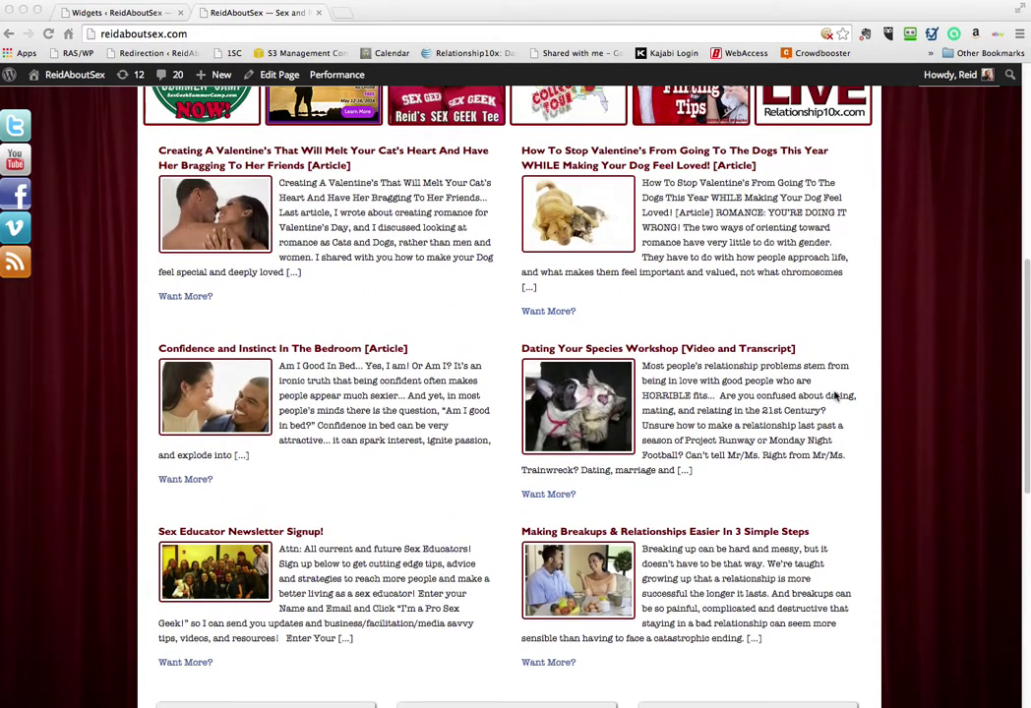
scroll(834, 396, "up", 2)
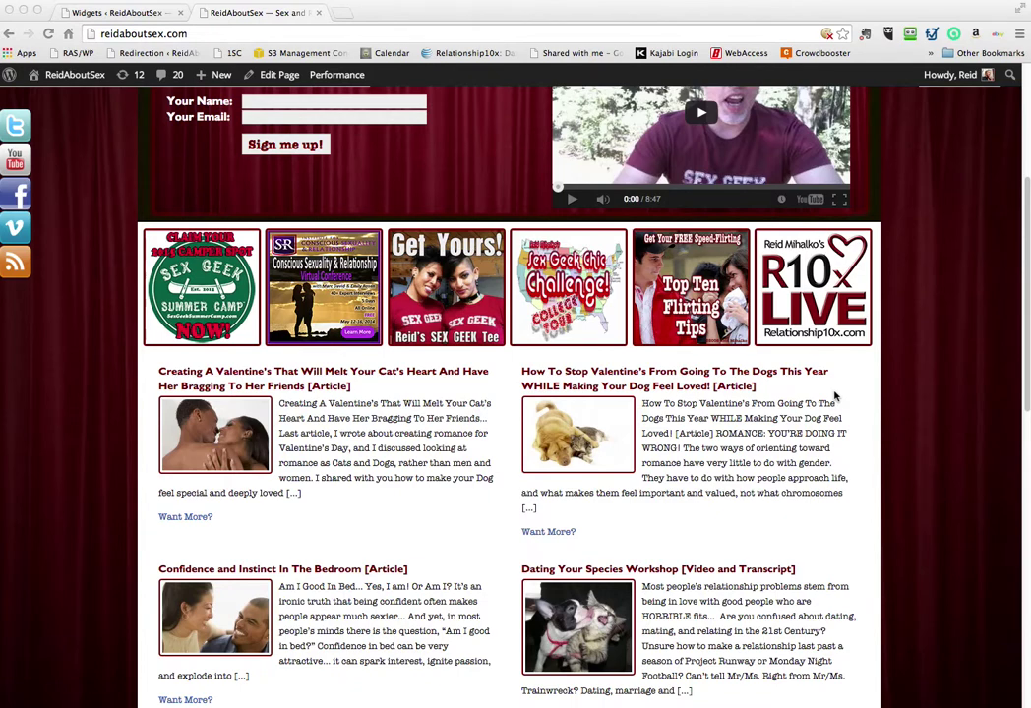
scroll(834, 396, "up", 3)
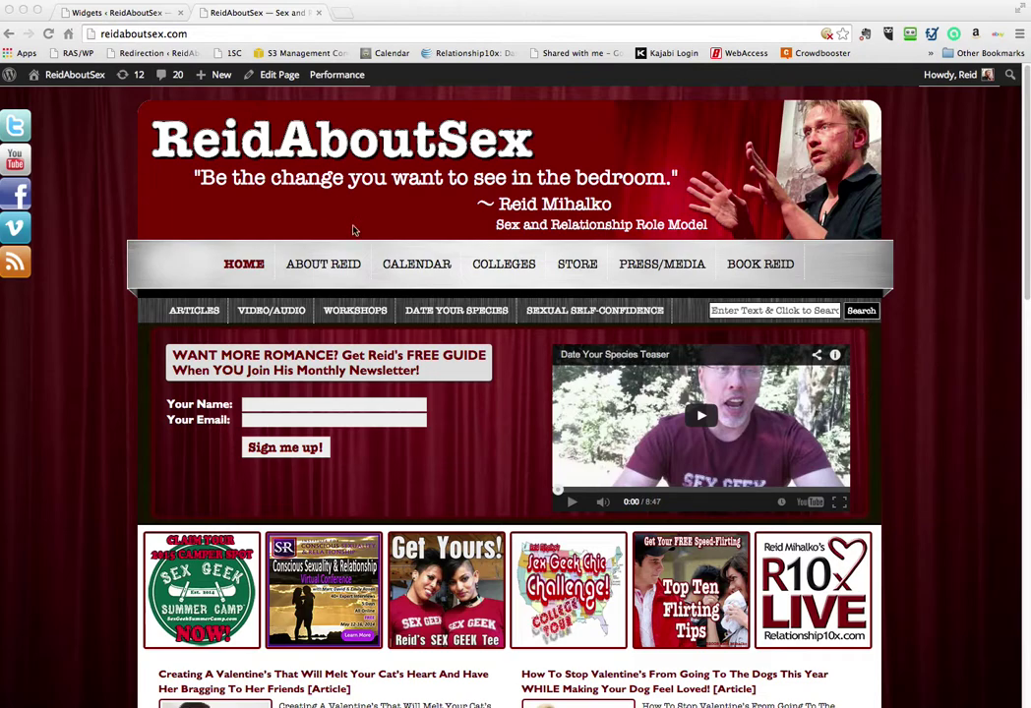
scroll(905, 385, "down", 9)
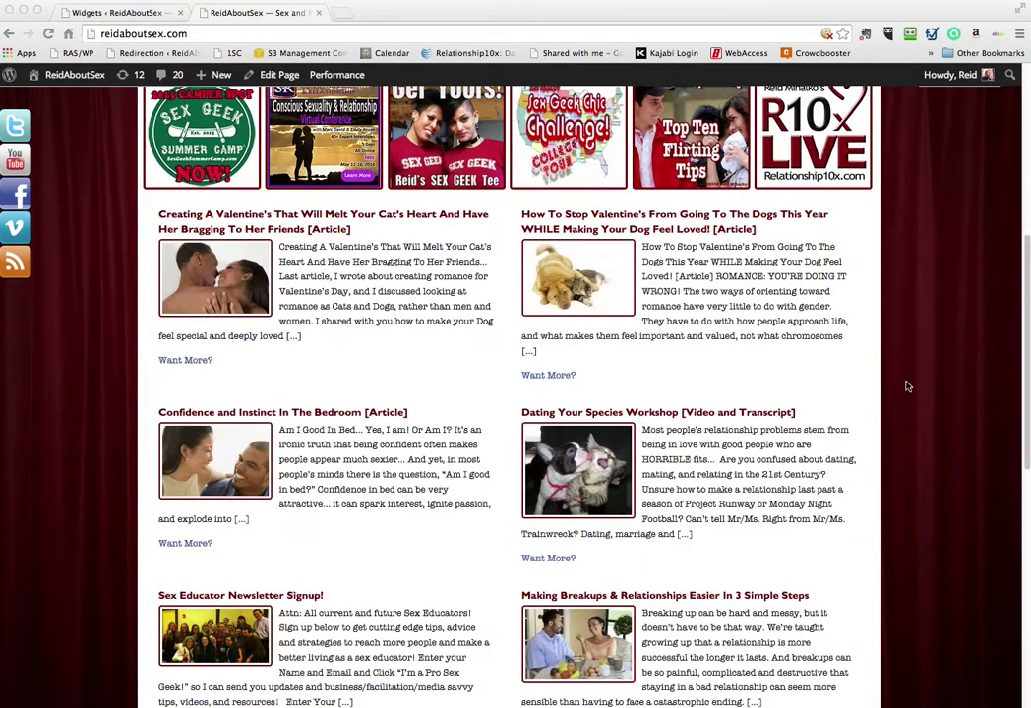
scroll(906, 387, "down", 1)
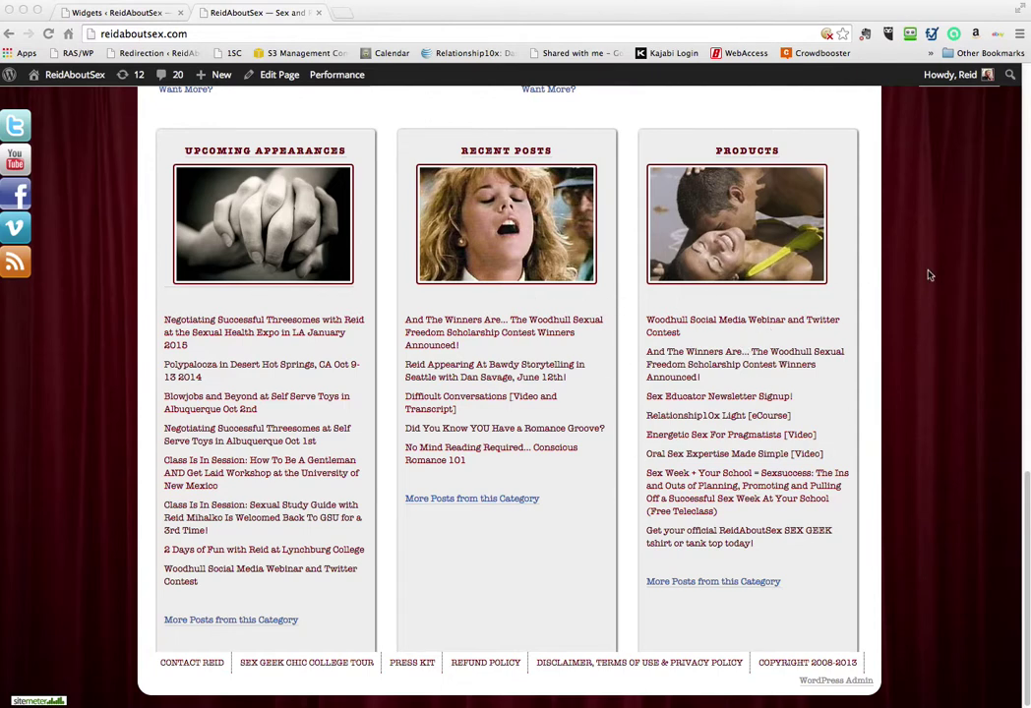
scroll(929, 275, "up", 20)
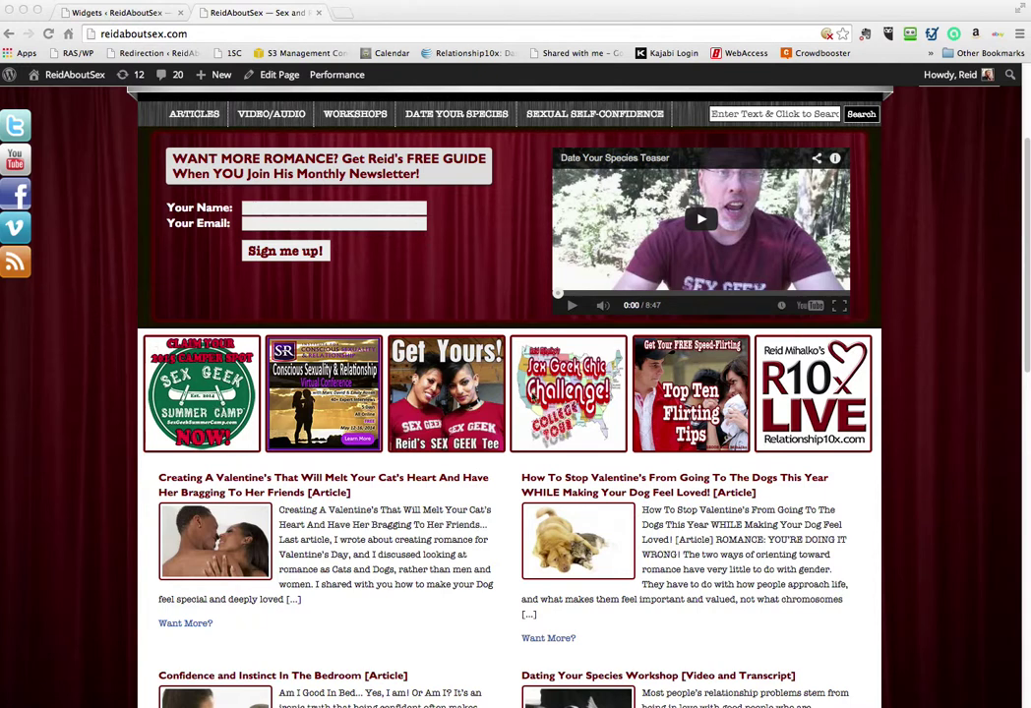
- Open the Sex Geek Summer Camp banner's link and remove two of the three camp deposits from the shopping cart
scroll(136, 397, "up", 1)
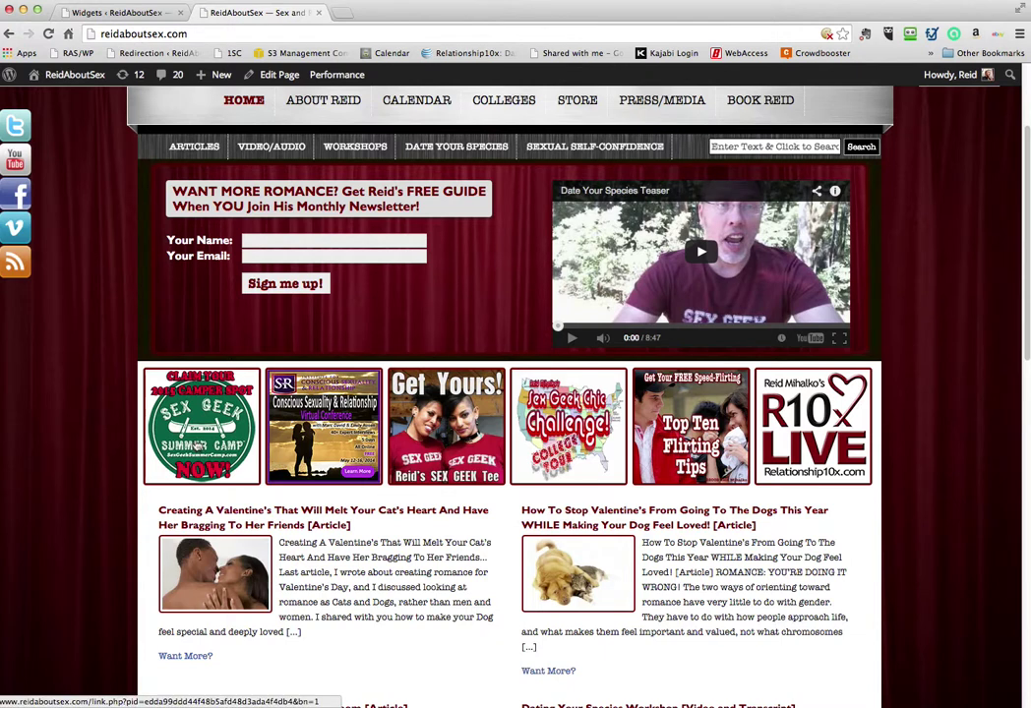
left_click(197, 448)
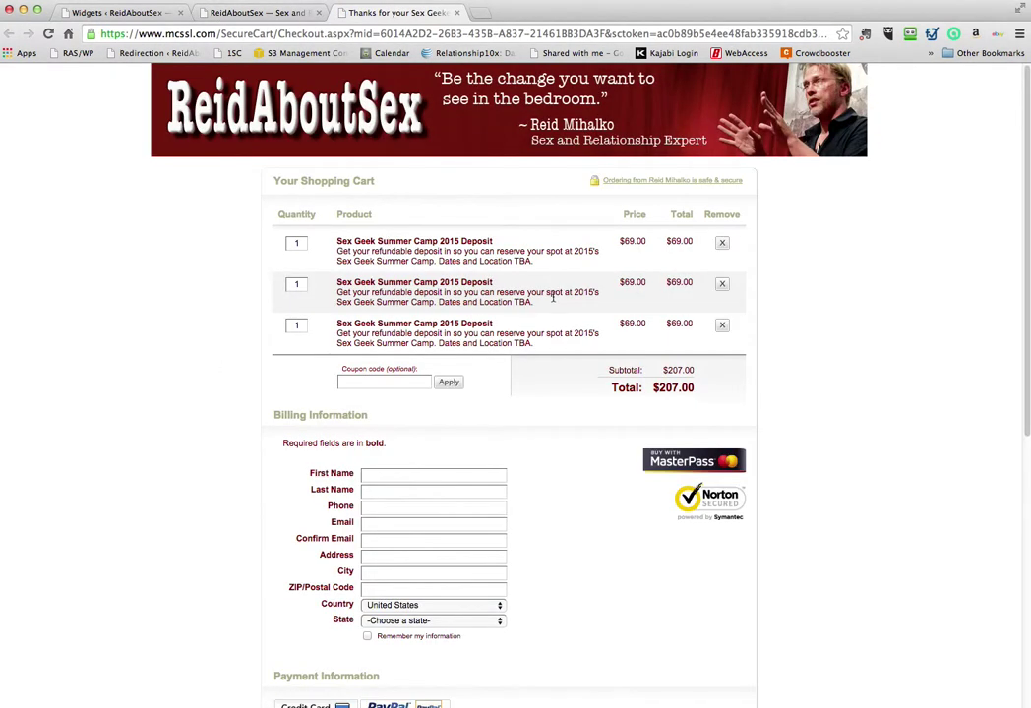
left_click(722, 325)
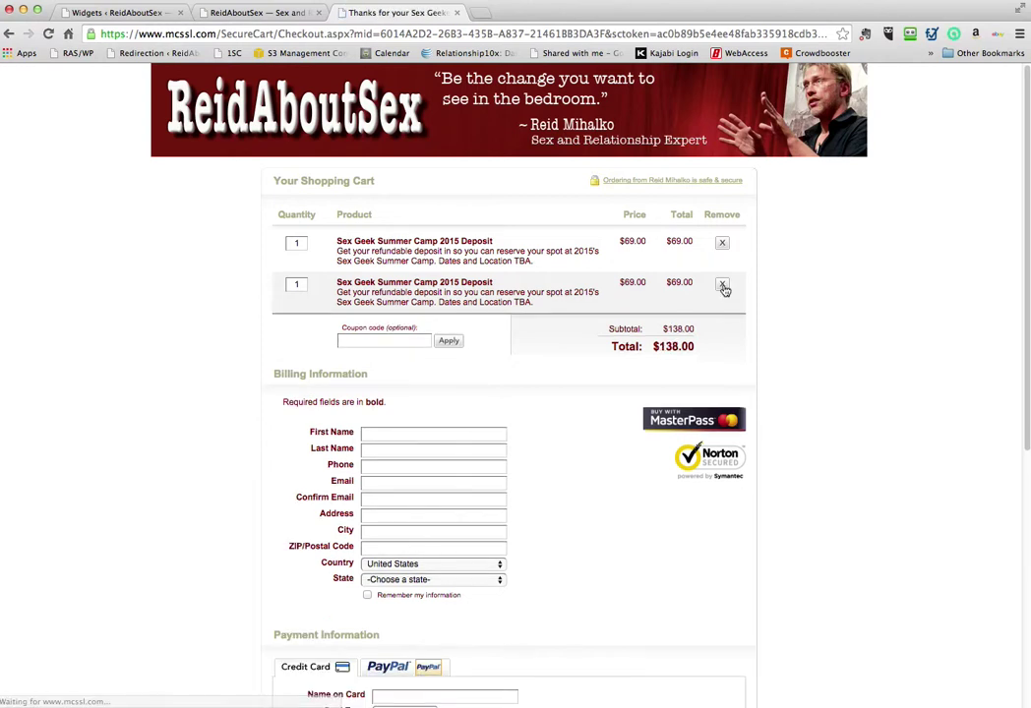
left_click(722, 285)
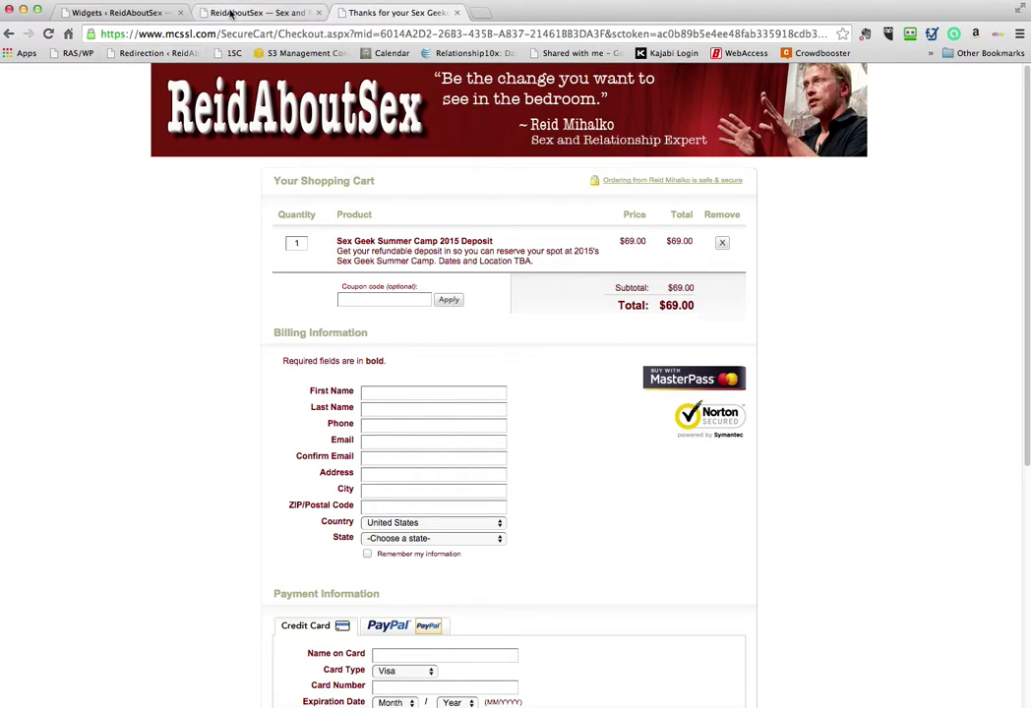
- Return to the site and open the Widgets page in the WordPress admin's Appearance section
left_click(232, 13)
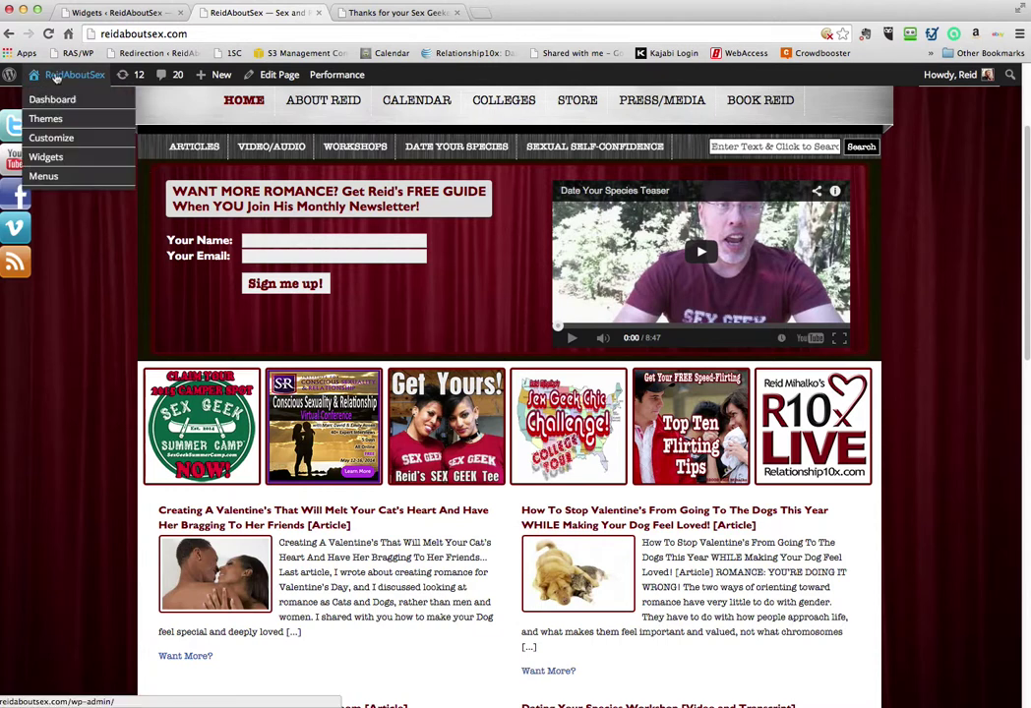
mouse_move(72, 79)
left_click(127, 13)
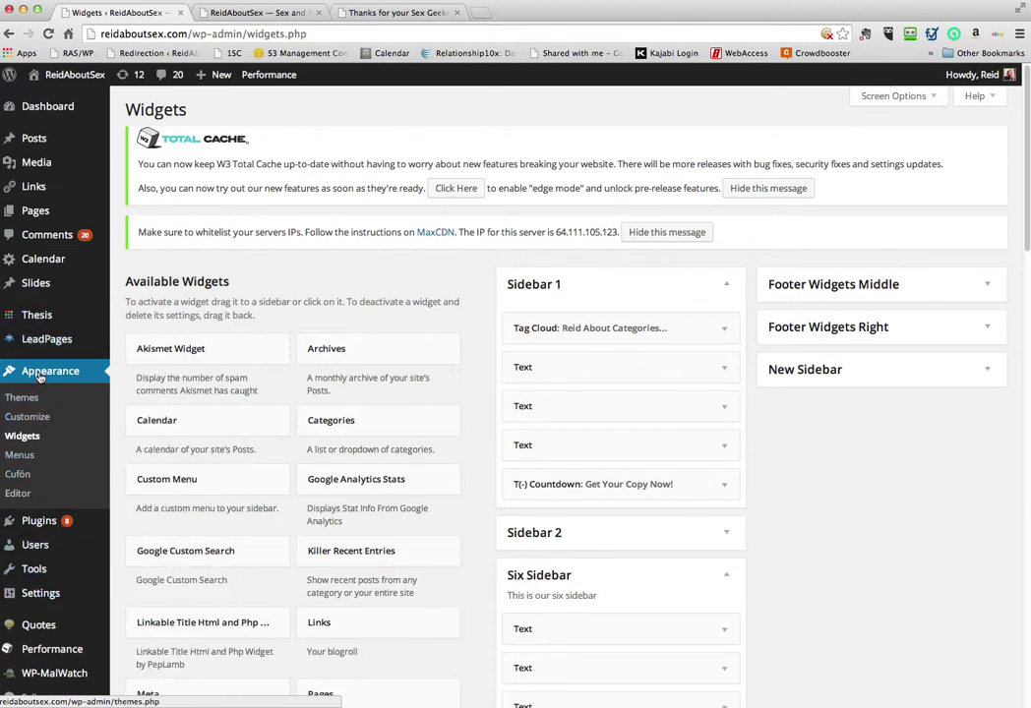
left_click(20, 437)
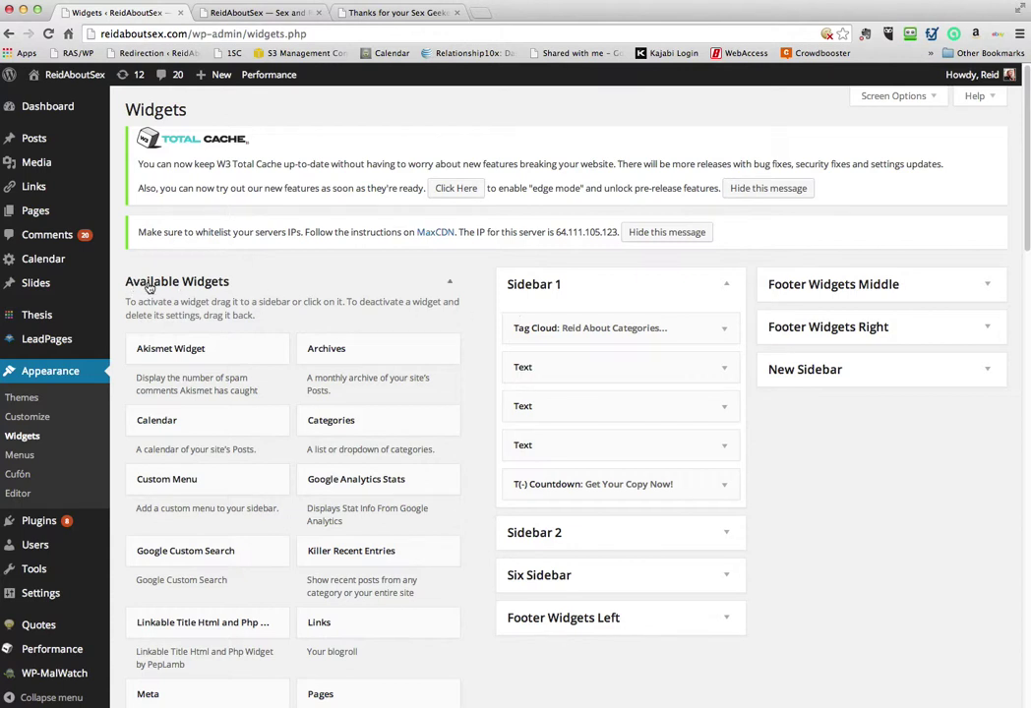
- Examine the Widgets page's available widgets, inactive sidebars, inactive widgets and the active sidebar and footer areas
scroll(153, 264, "down", 3)
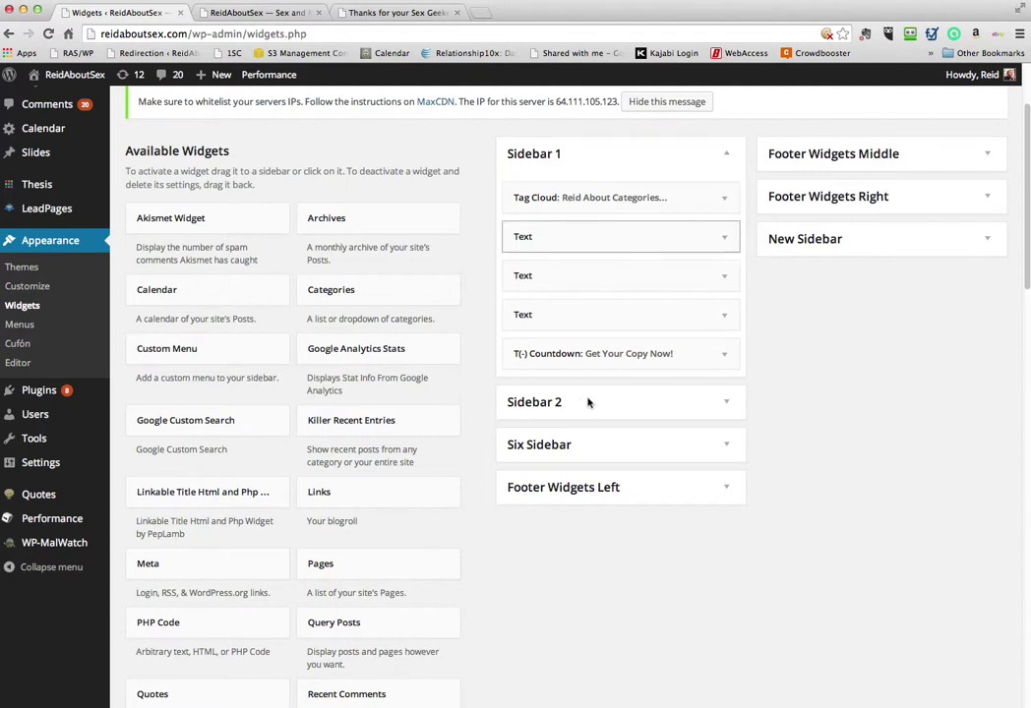
scroll(600, 383, "down", 8)
scroll(636, 482, "down", 9)
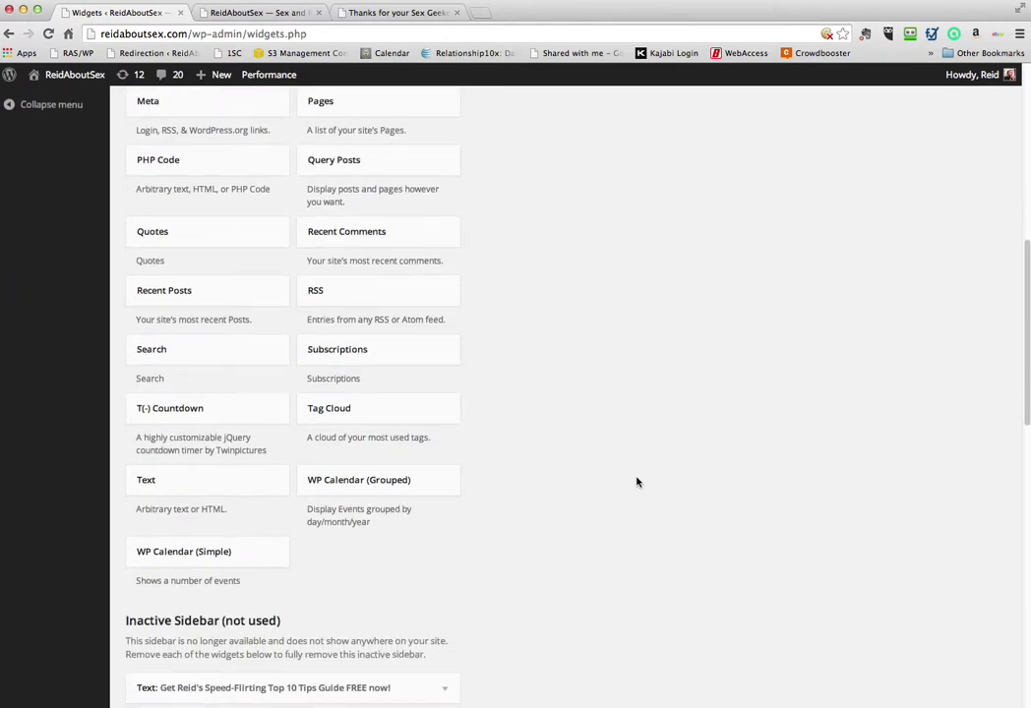
scroll(636, 482, "down", 1)
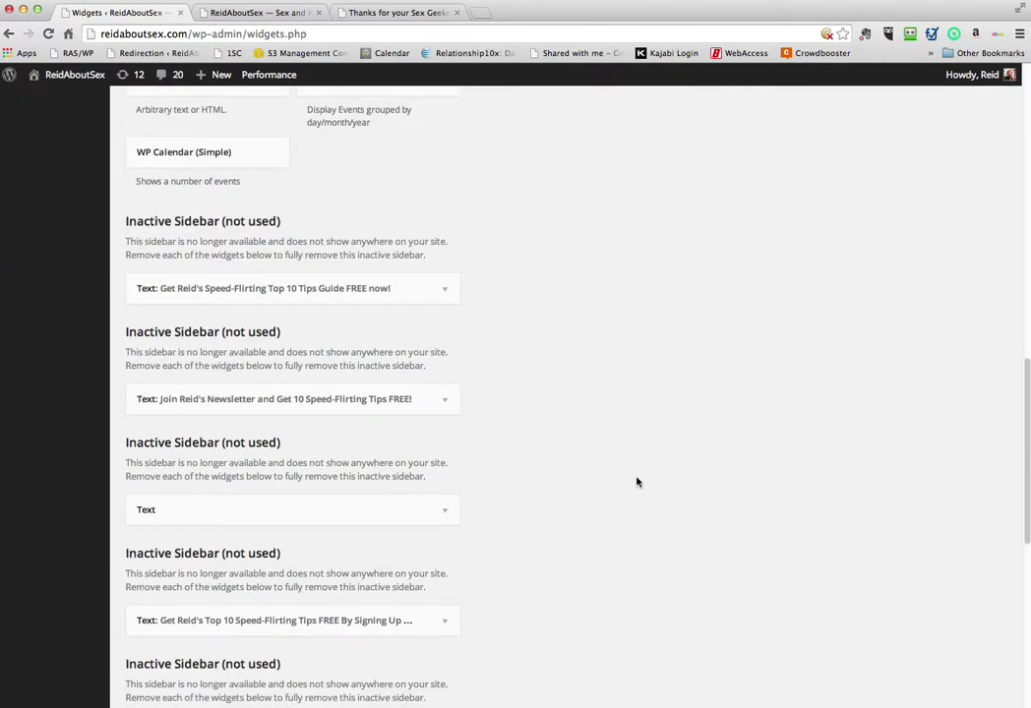
scroll(637, 482, "up", 20)
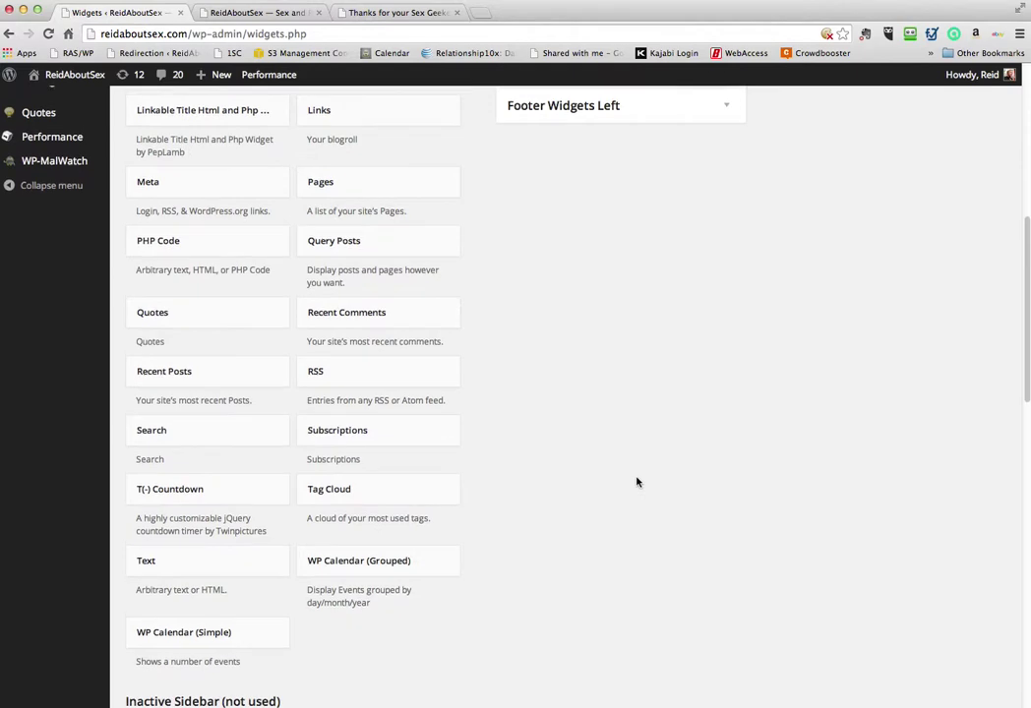
scroll(636, 478, "up", 1)
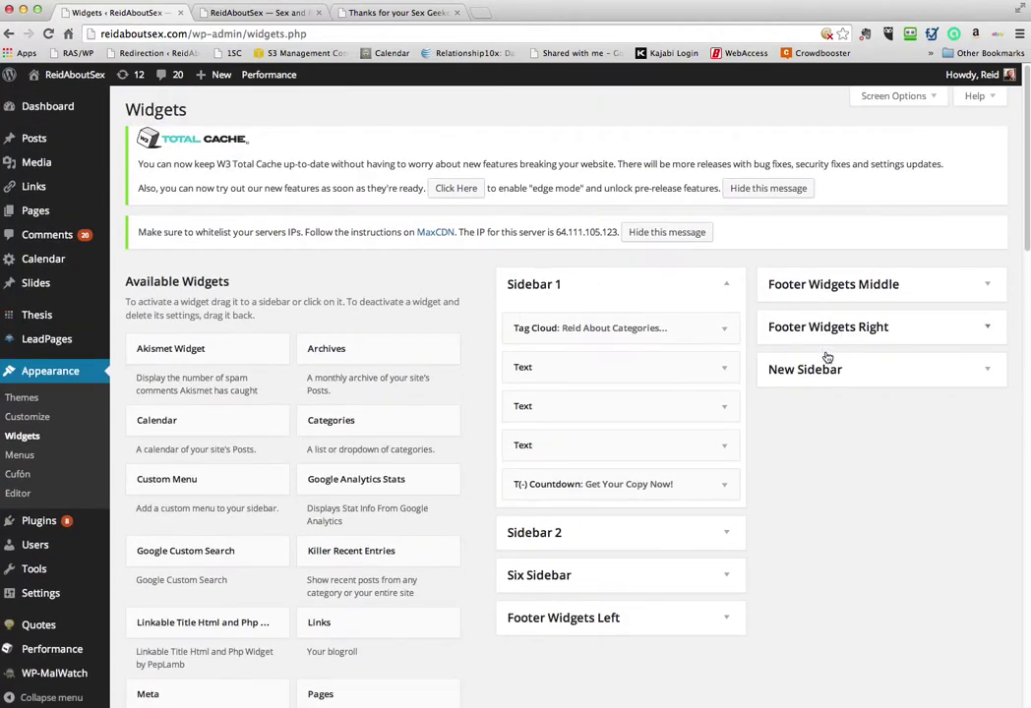
scroll(523, 574, "down", 15)
scroll(523, 606, "down", 20)
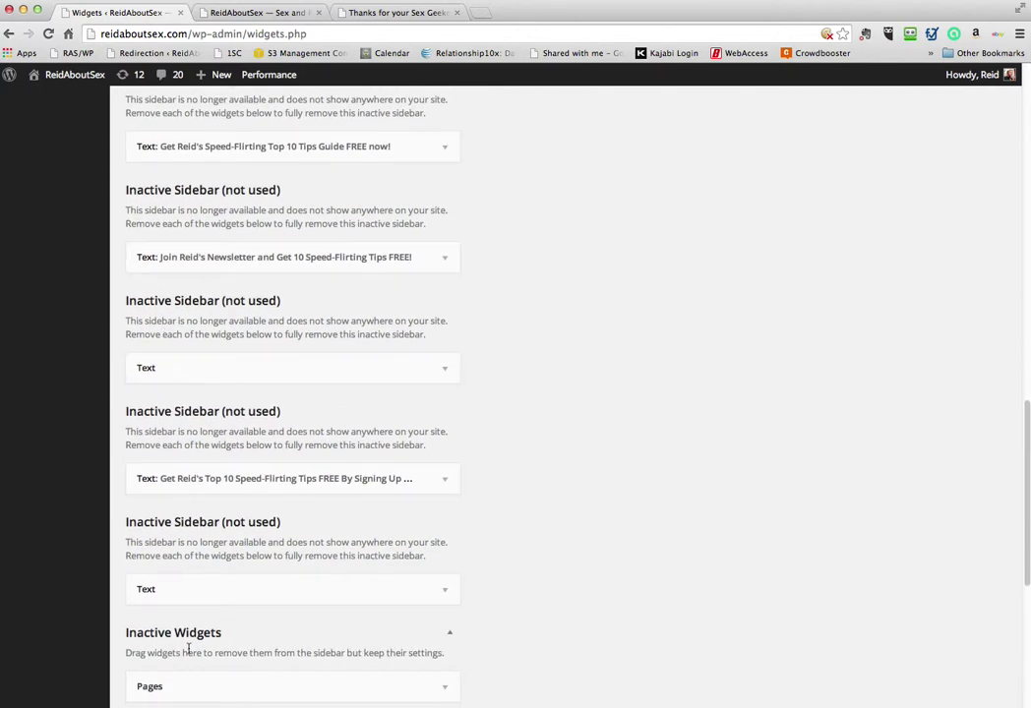
scroll(472, 478, "up", 7)
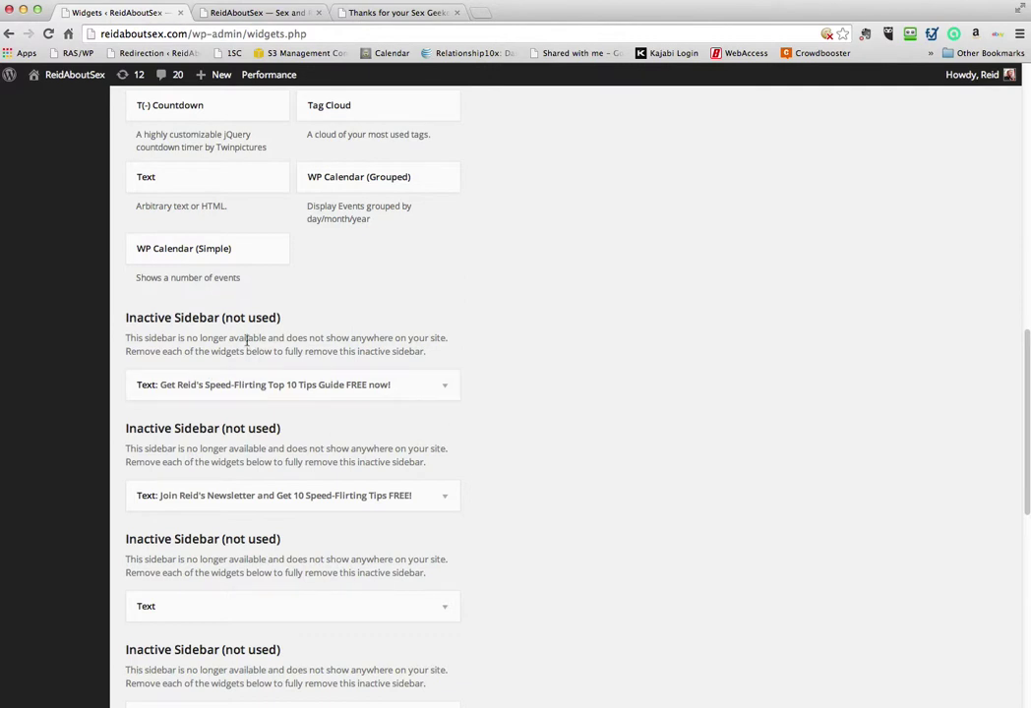
scroll(547, 292, "up", 5)
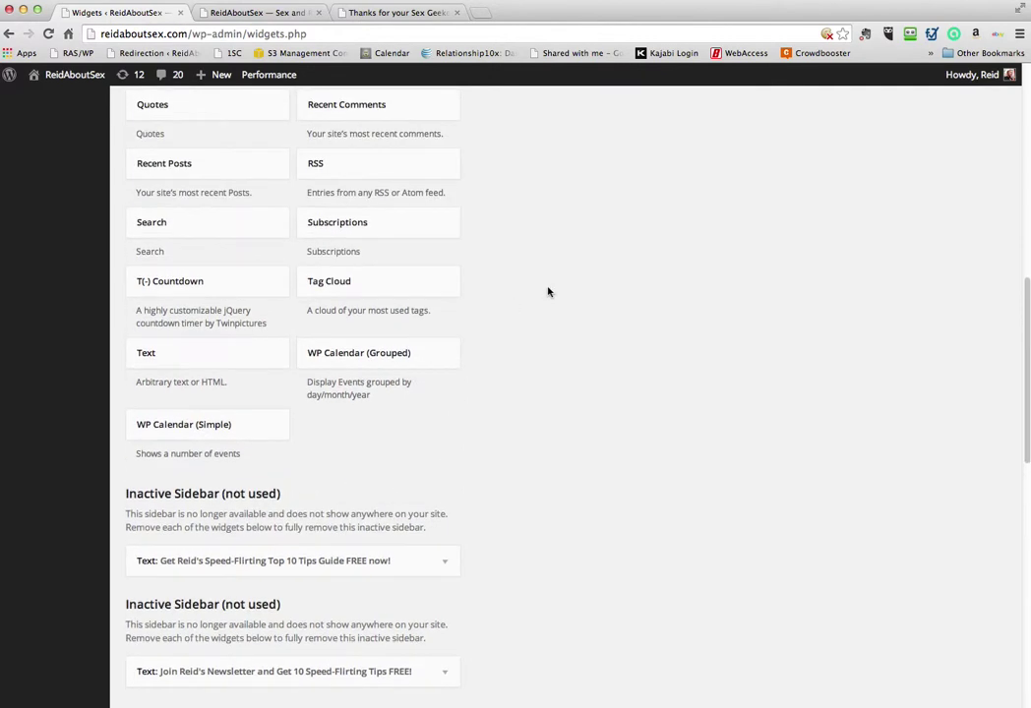
scroll(548, 291, "up", 20)
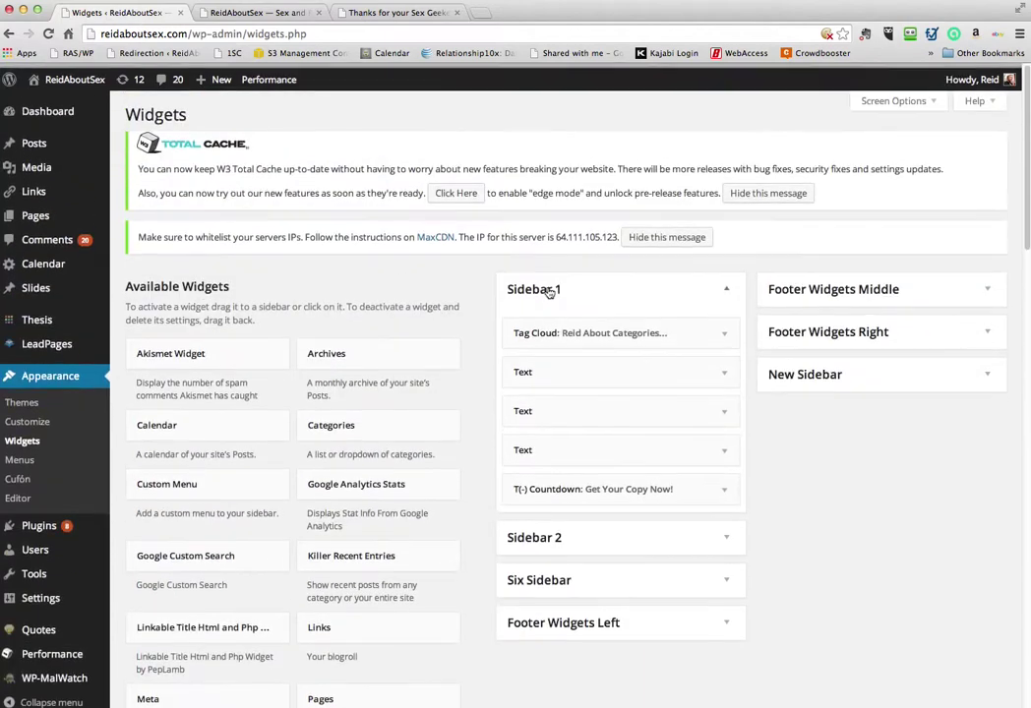
scroll(548, 292, "down", 3)
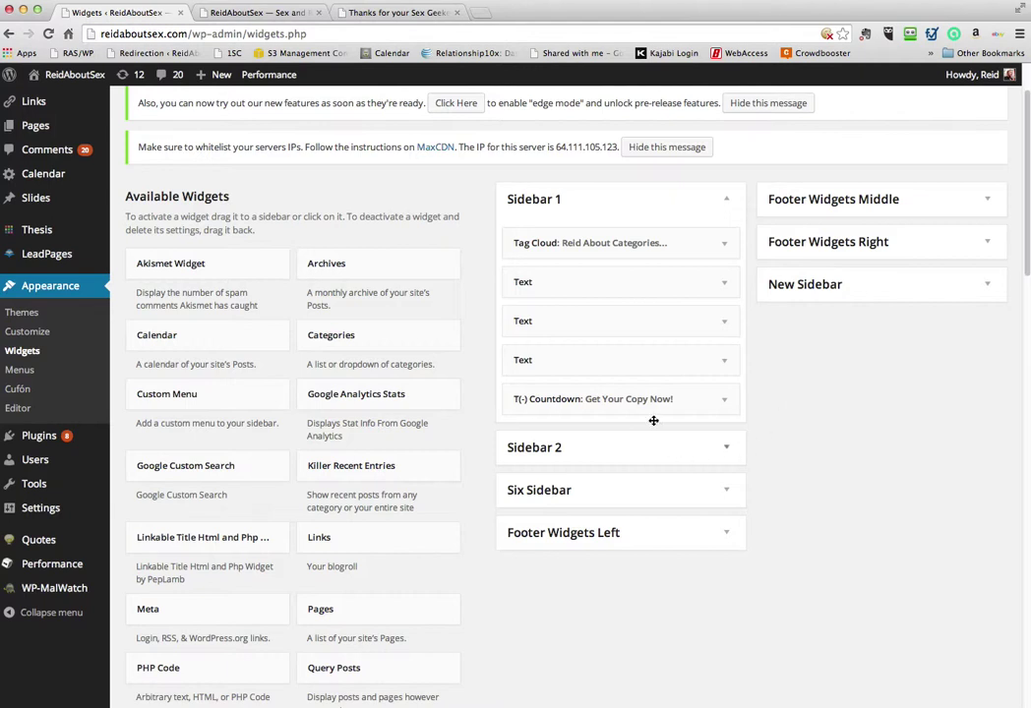
- Open the Dating Your Species Workshop post from the home page and examine the items in its sidebar
left_click(237, 17)
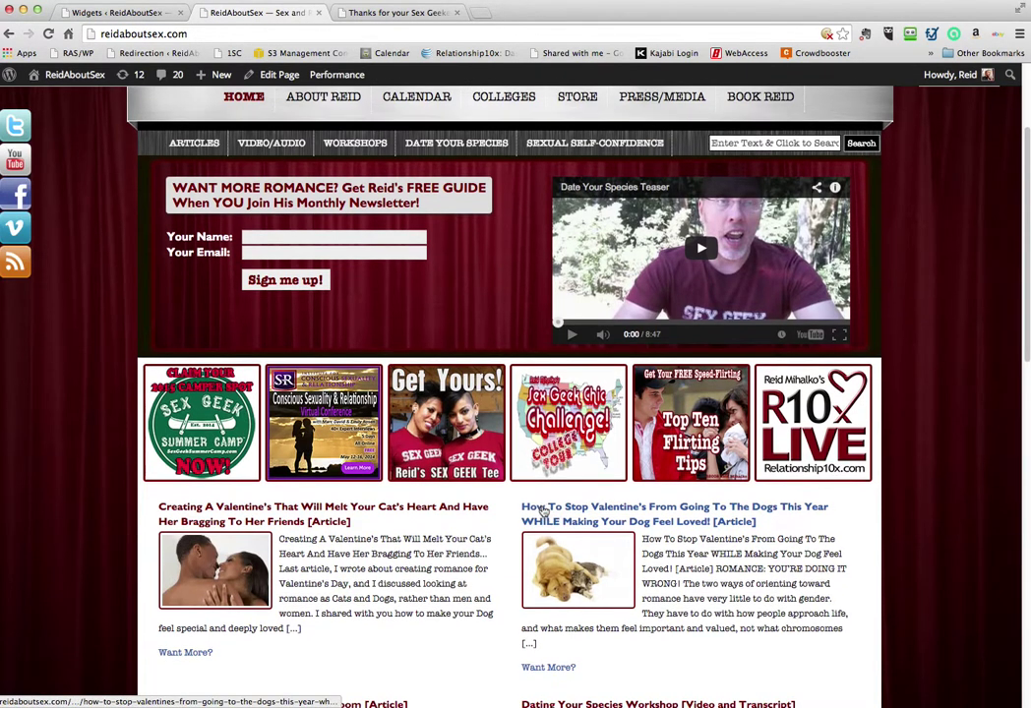
scroll(502, 527, "down", 5)
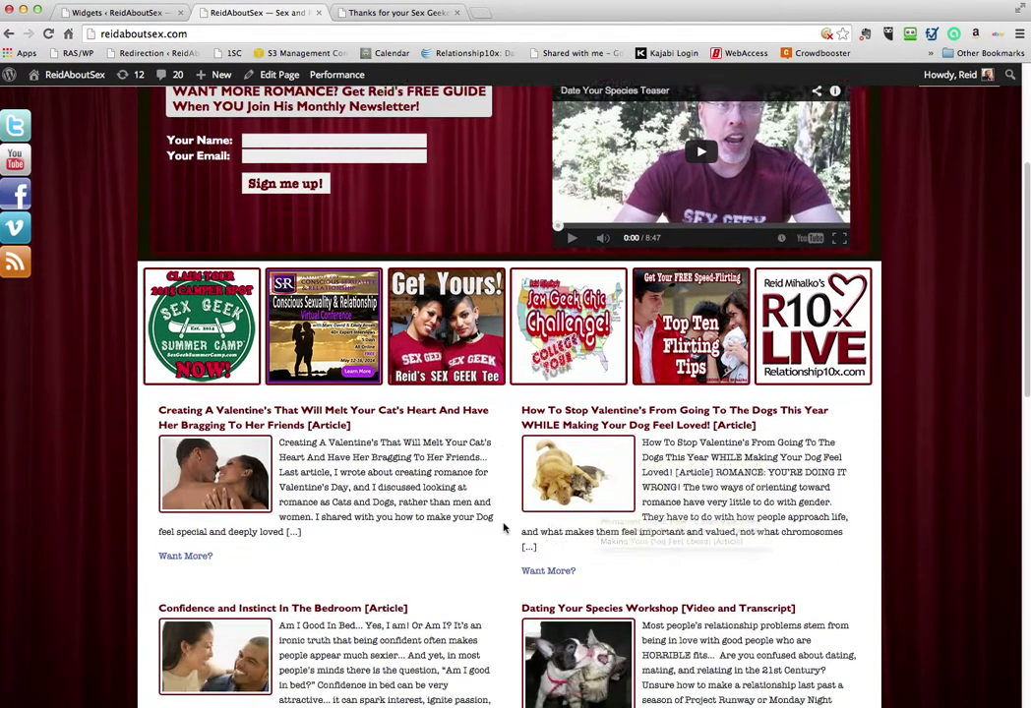
left_click(565, 462)
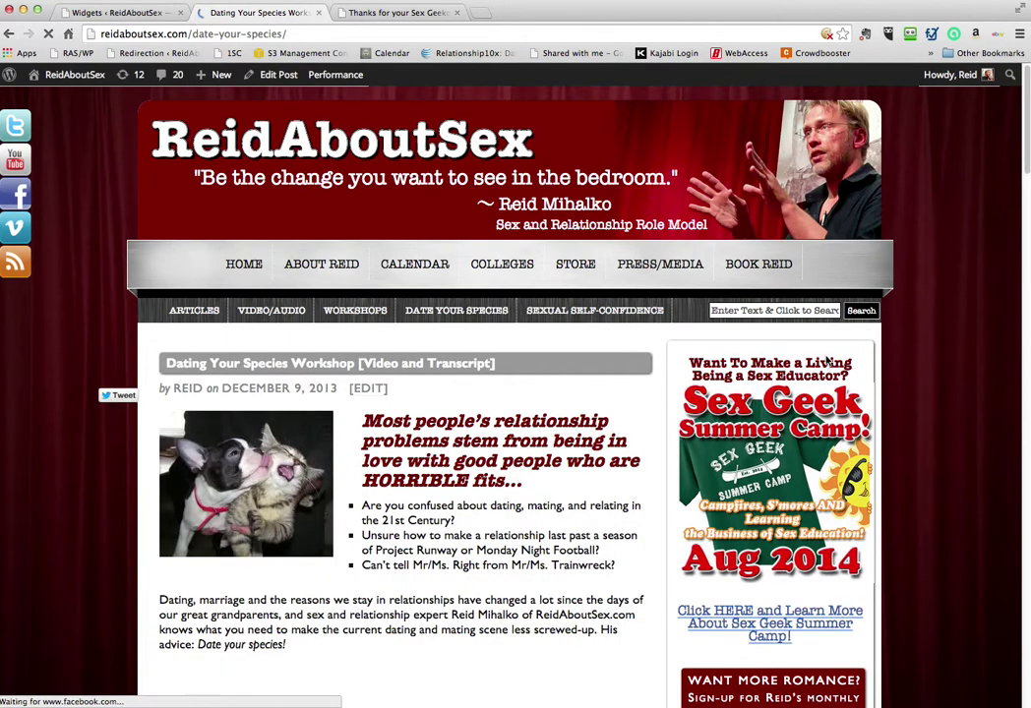
scroll(909, 388, "down", 3)
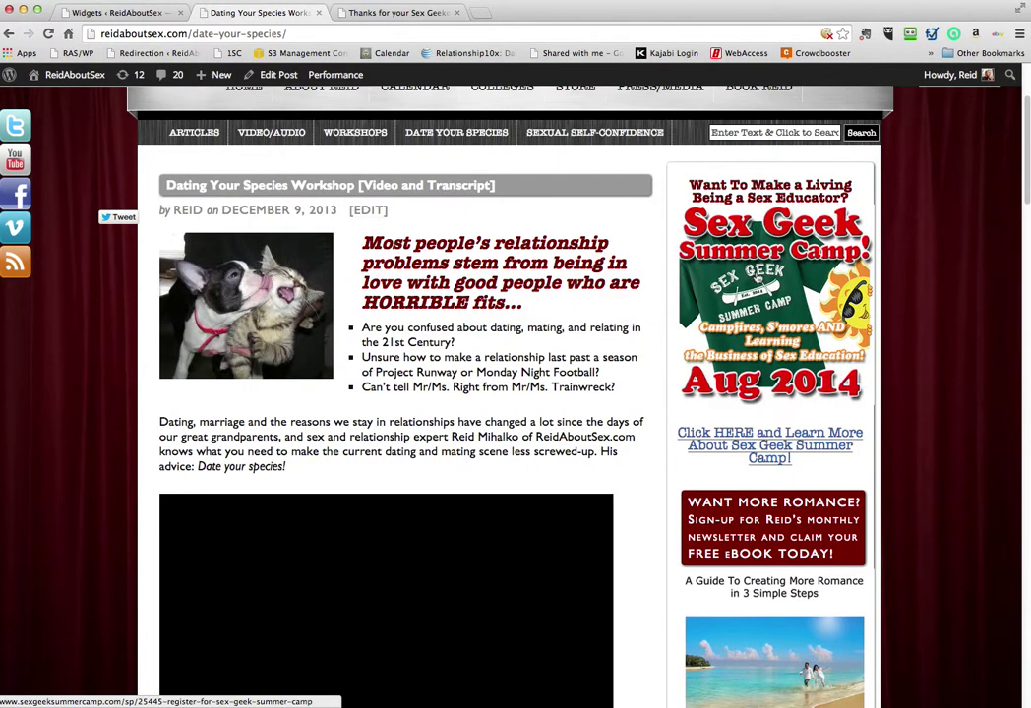
scroll(515, 393, "down", 3)
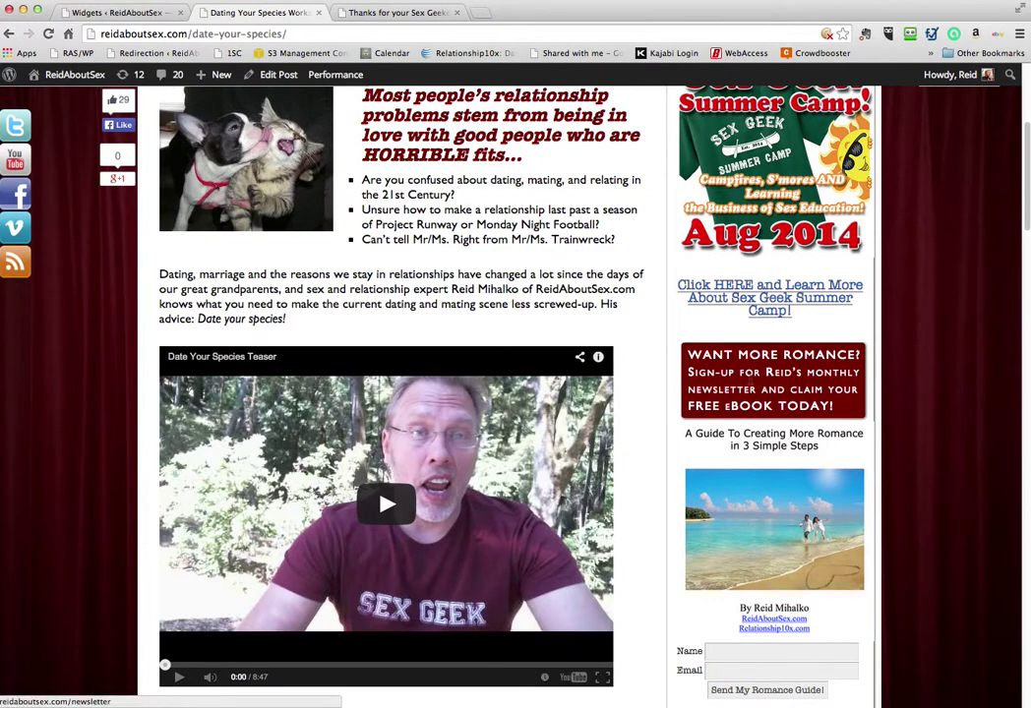
scroll(899, 171, "down", 6)
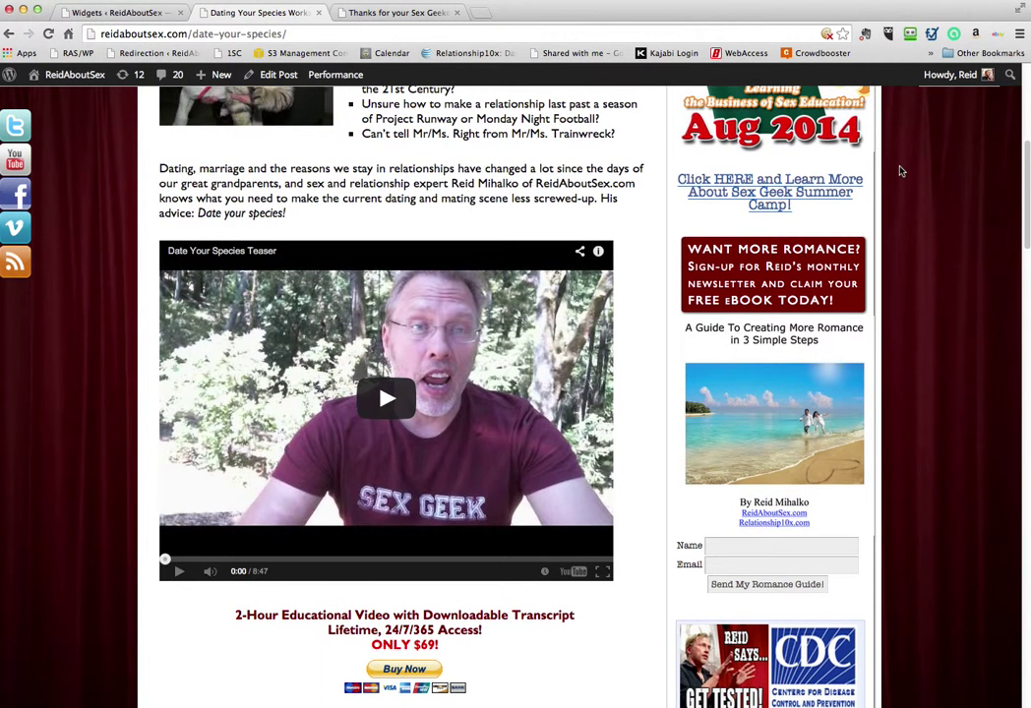
scroll(885, 167, "down", 2)
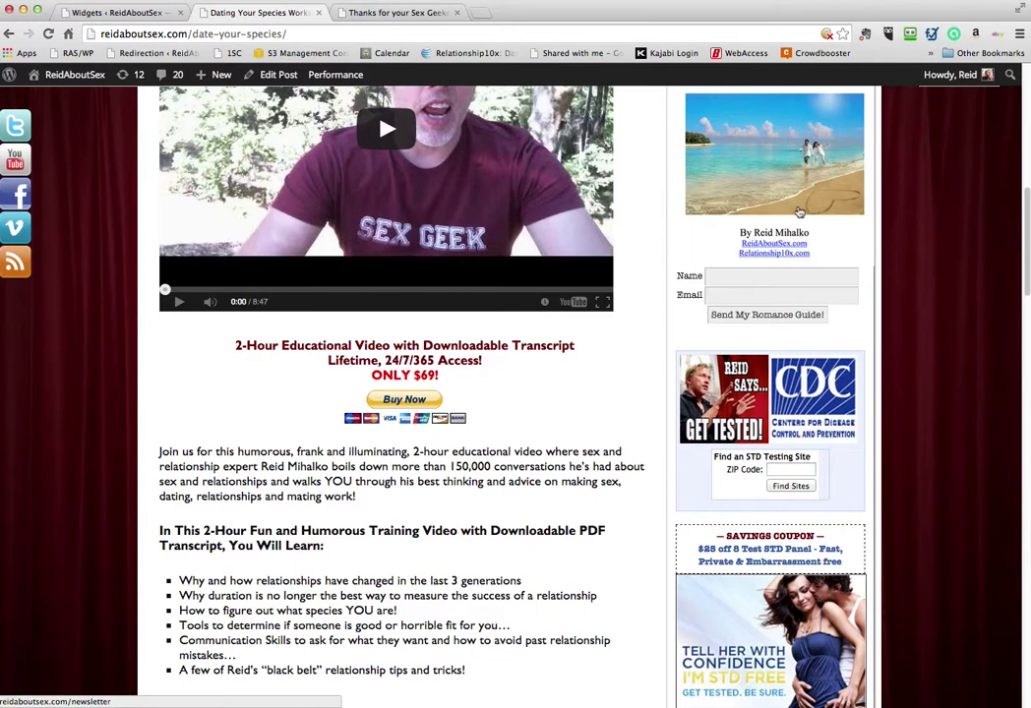
scroll(819, 364, "down", 1)
scroll(819, 364, "down", 8)
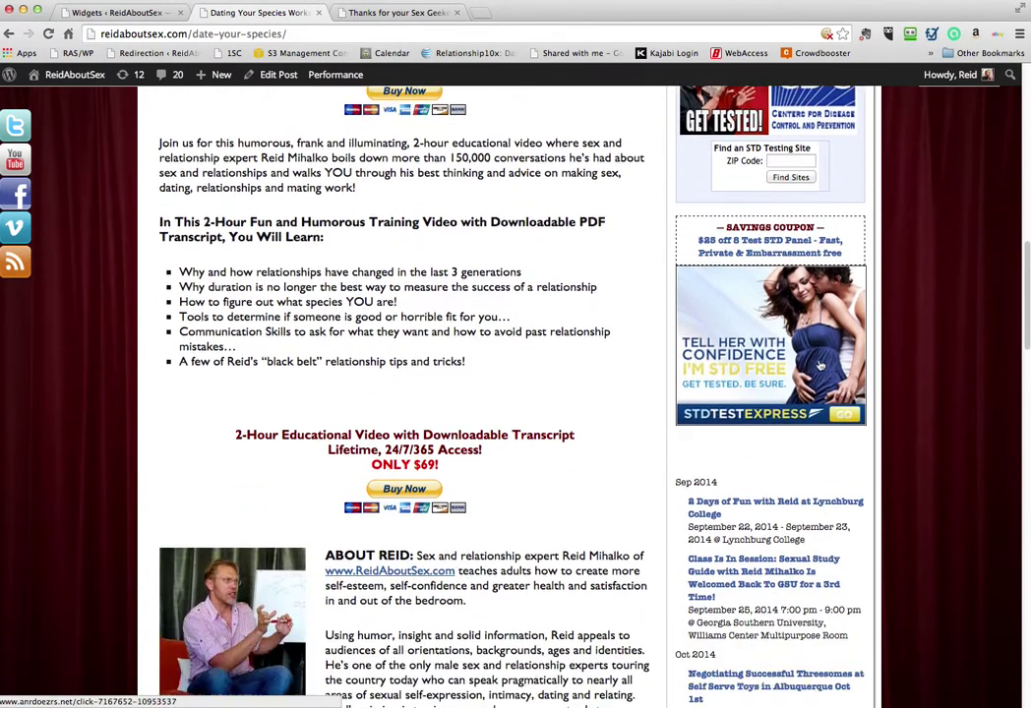
- Examine the rest of the post's sidebar, including the event list, category cloud, banners, countdown and romance guide sign-up form
scroll(819, 364, "down", 8)
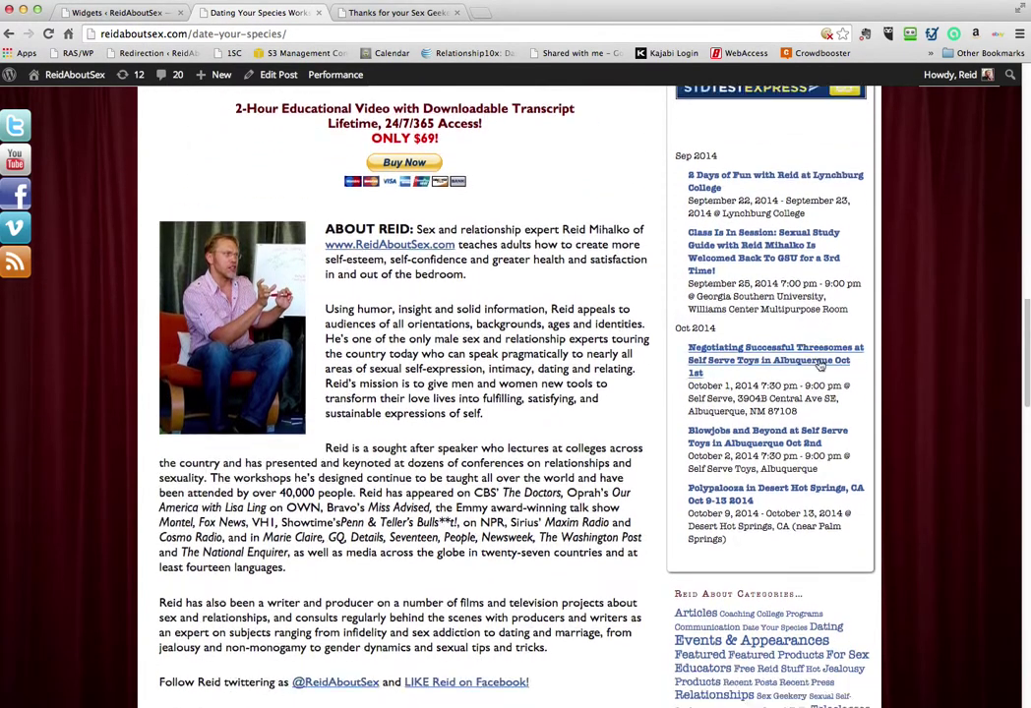
scroll(819, 364, "down", 4)
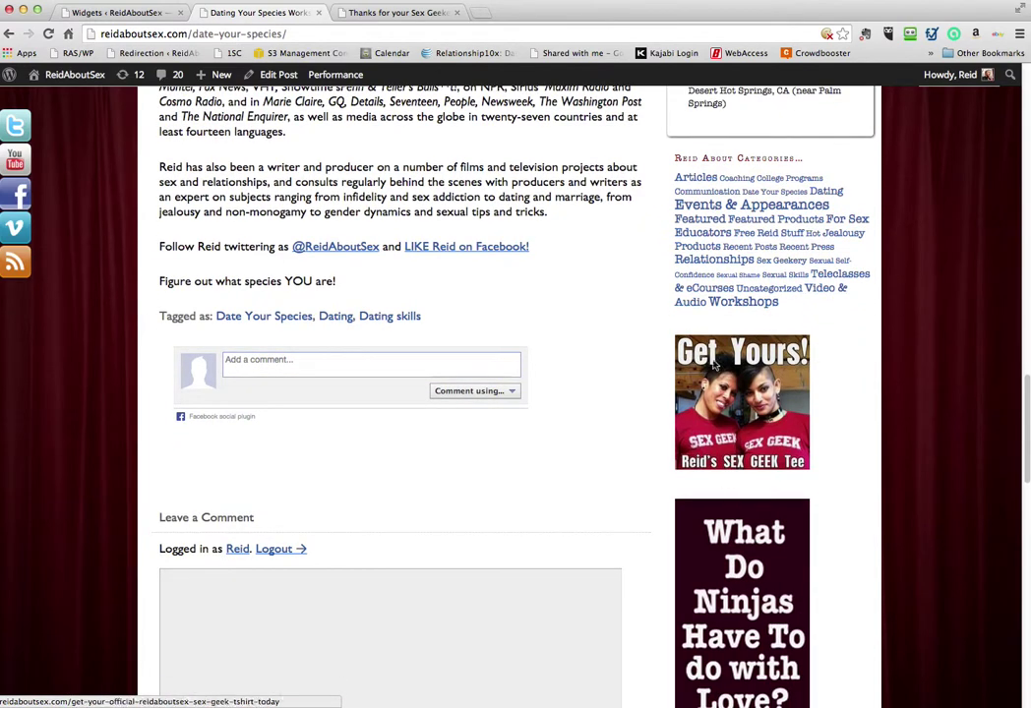
scroll(814, 428, "down", 6)
scroll(732, 208, "down", 12)
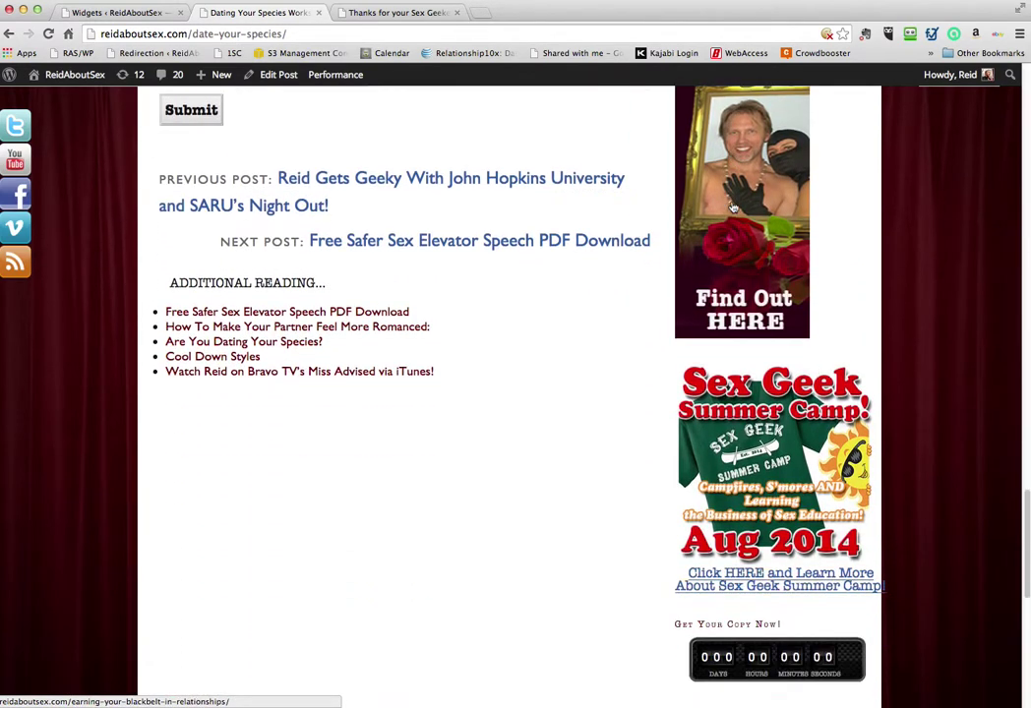
scroll(732, 207, "down", 3)
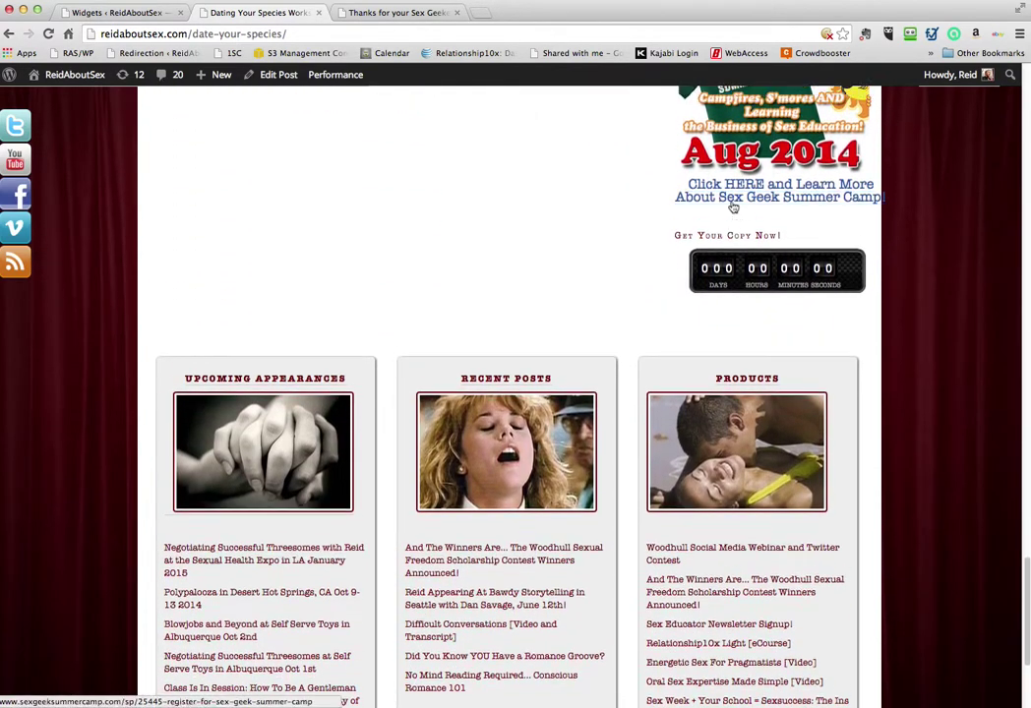
scroll(732, 207, "up", 20)
scroll(732, 207, "up", 18)
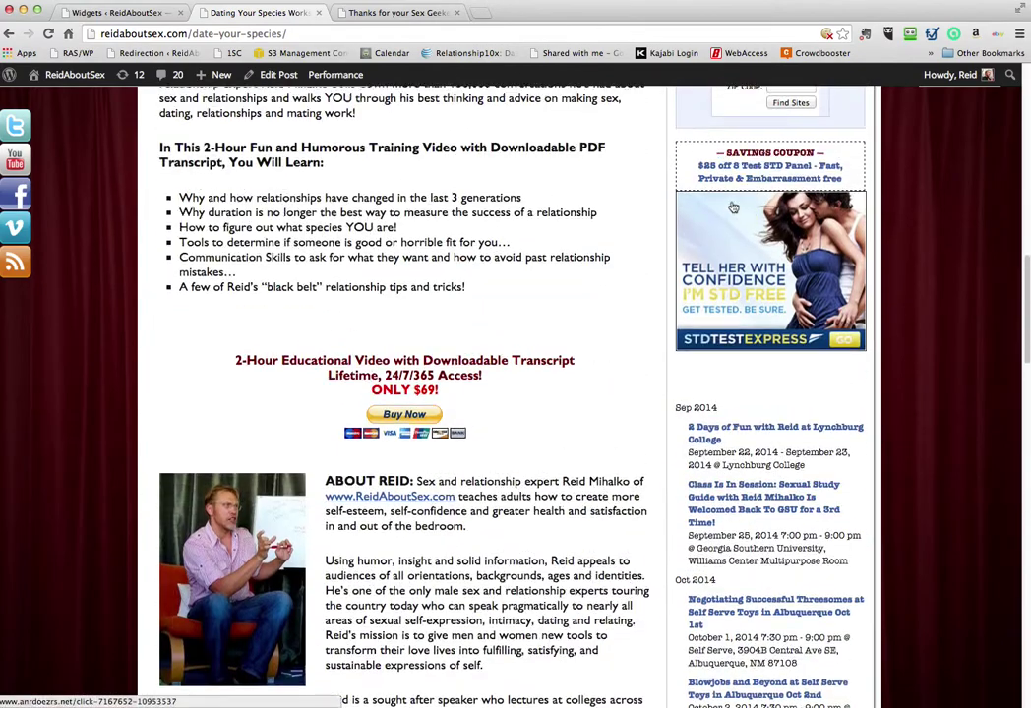
scroll(732, 201, "up", 10)
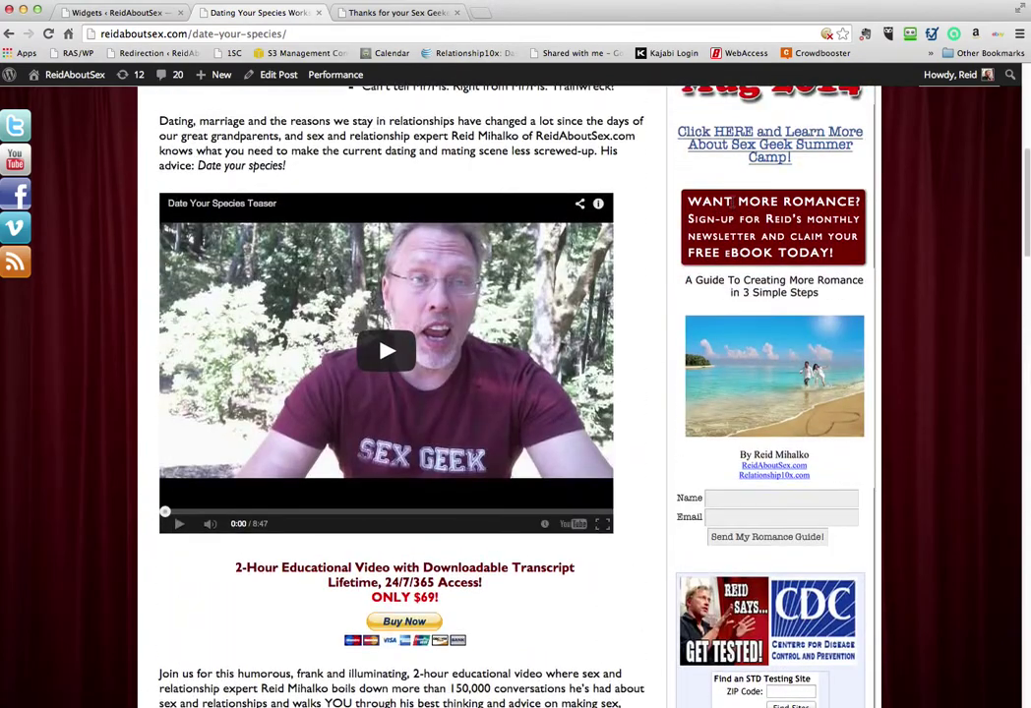
scroll(731, 206, "down", 3)
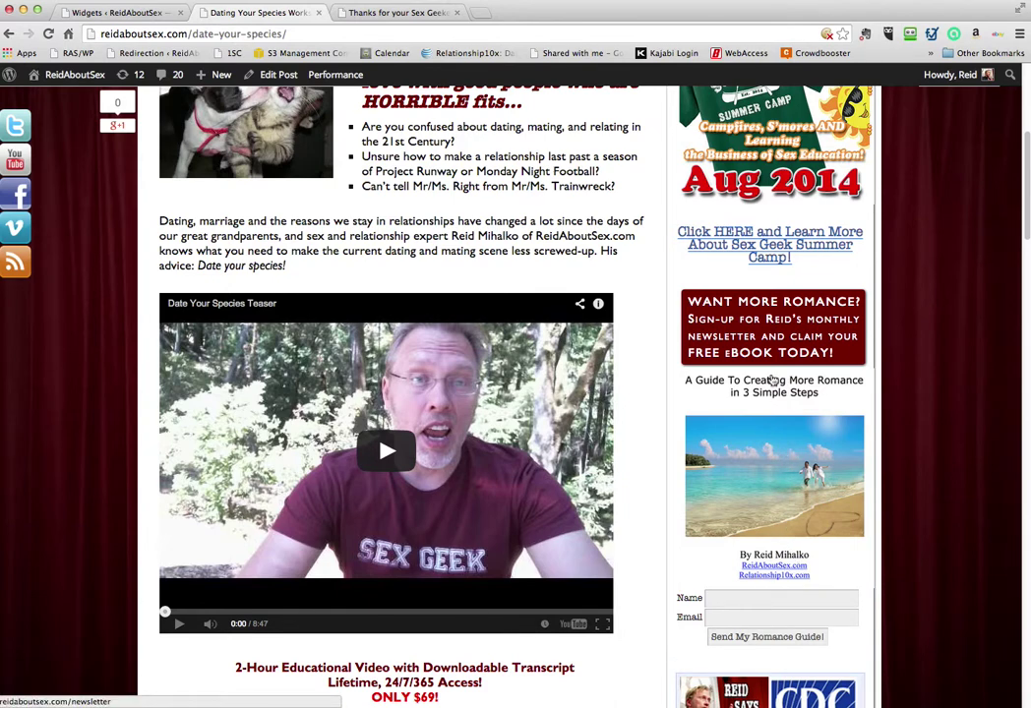
scroll(783, 319, "up", 2)
scroll(783, 320, "up", 1)
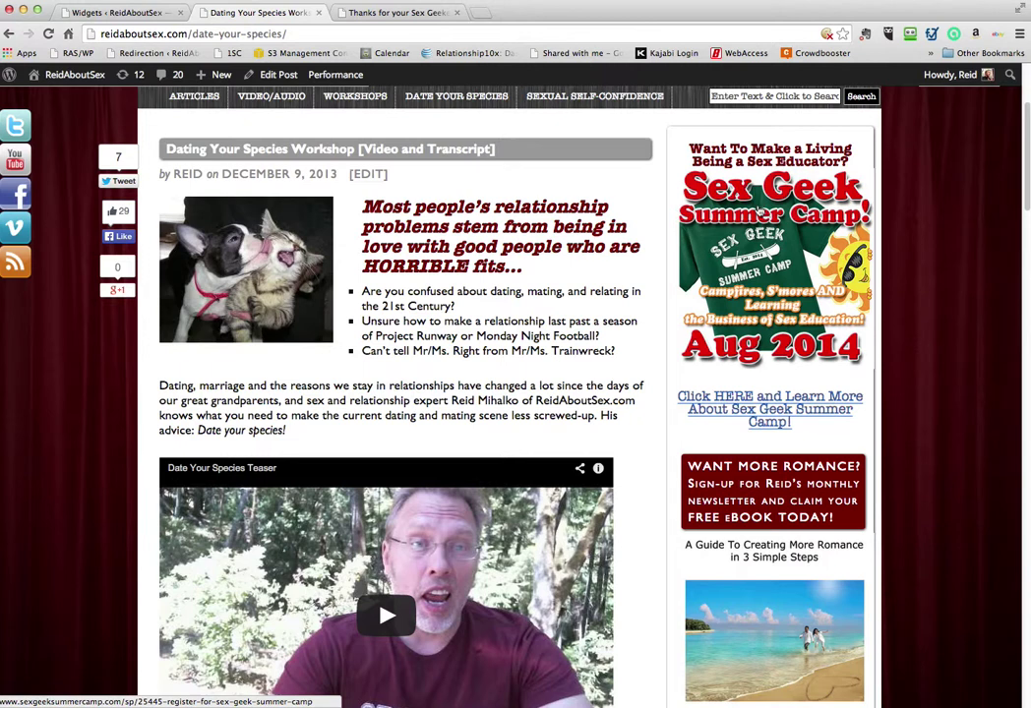
- Return to the Widgets page and inspect the contents of Sidebar 1's Tag Cloud widget and first two Text widgets
left_click(134, 13)
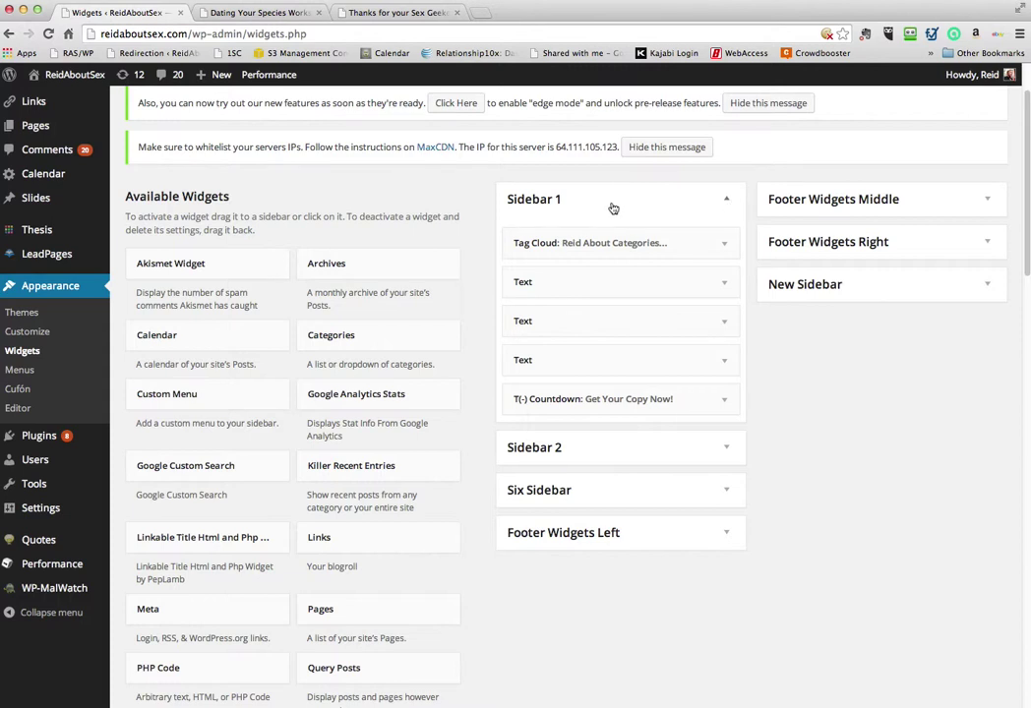
left_click(726, 246)
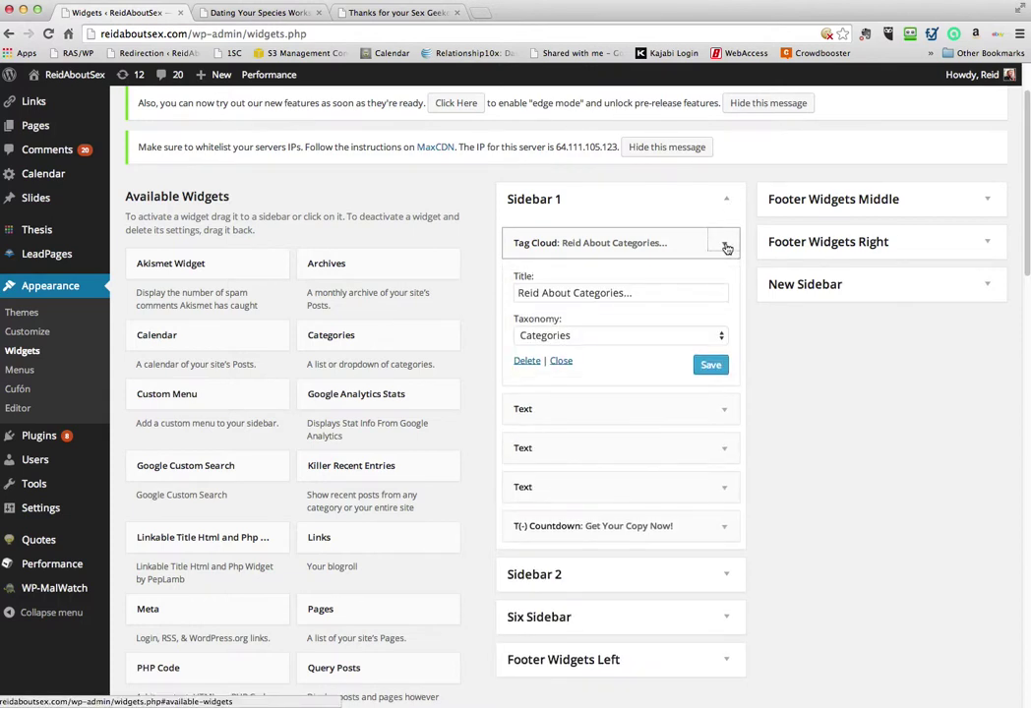
left_click(726, 246)
left_click(722, 285)
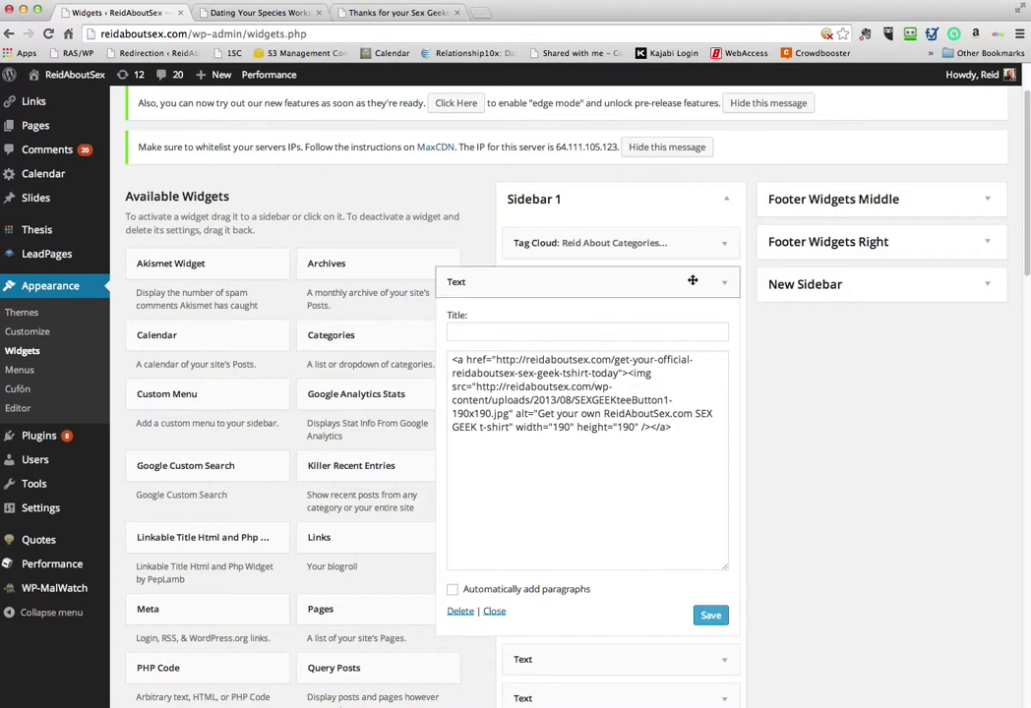
left_click(725, 287)
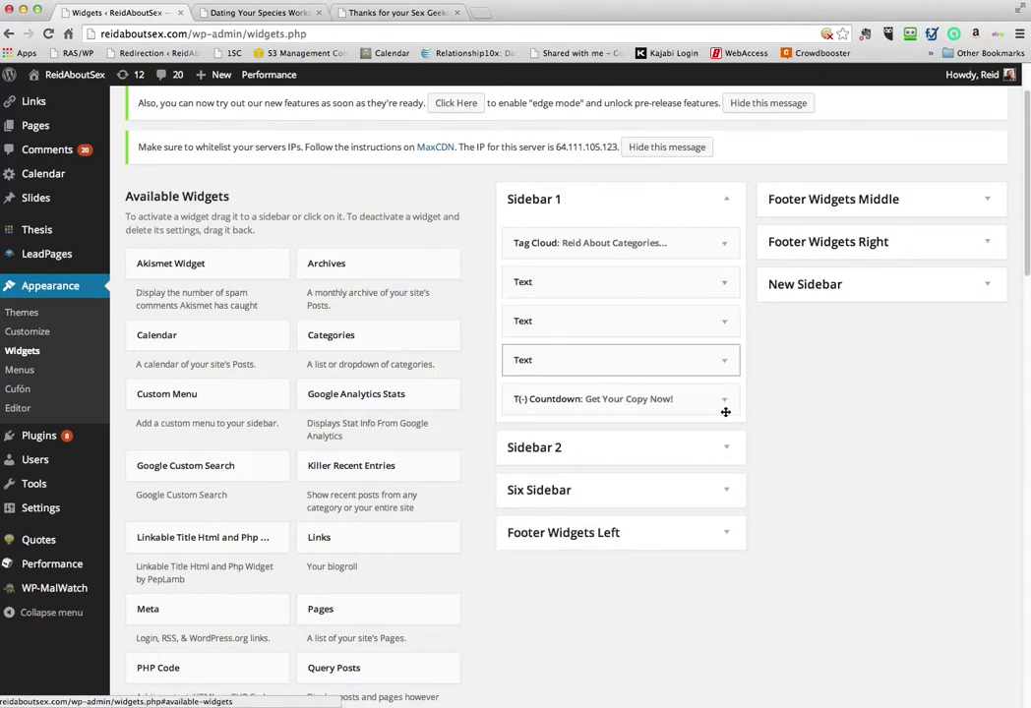
left_click(725, 324)
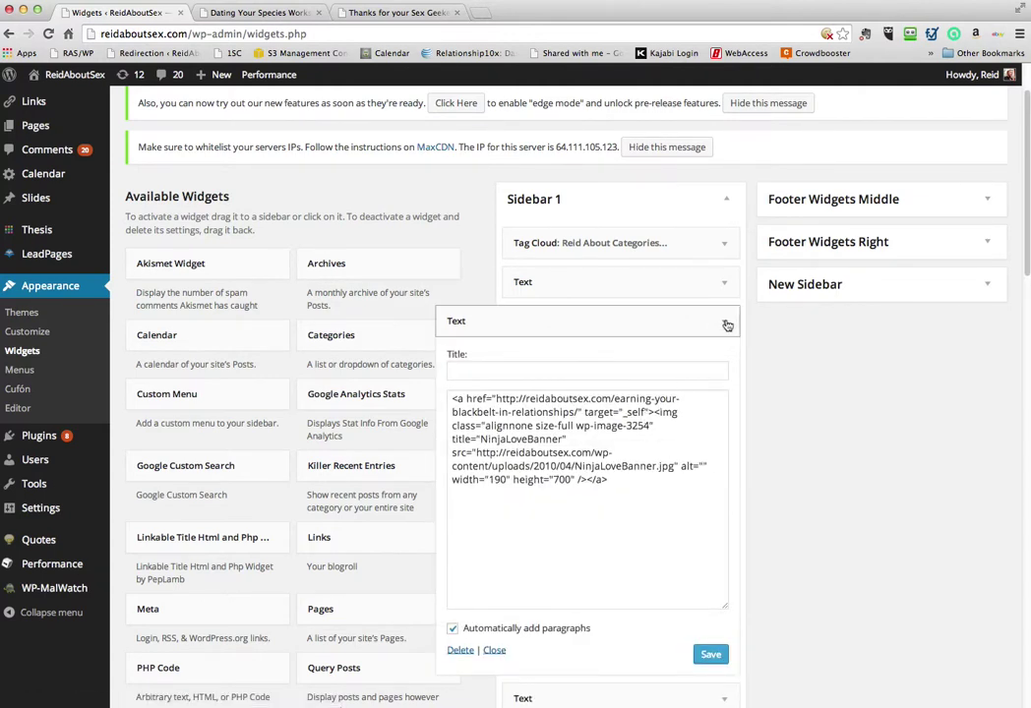
left_click(727, 325)
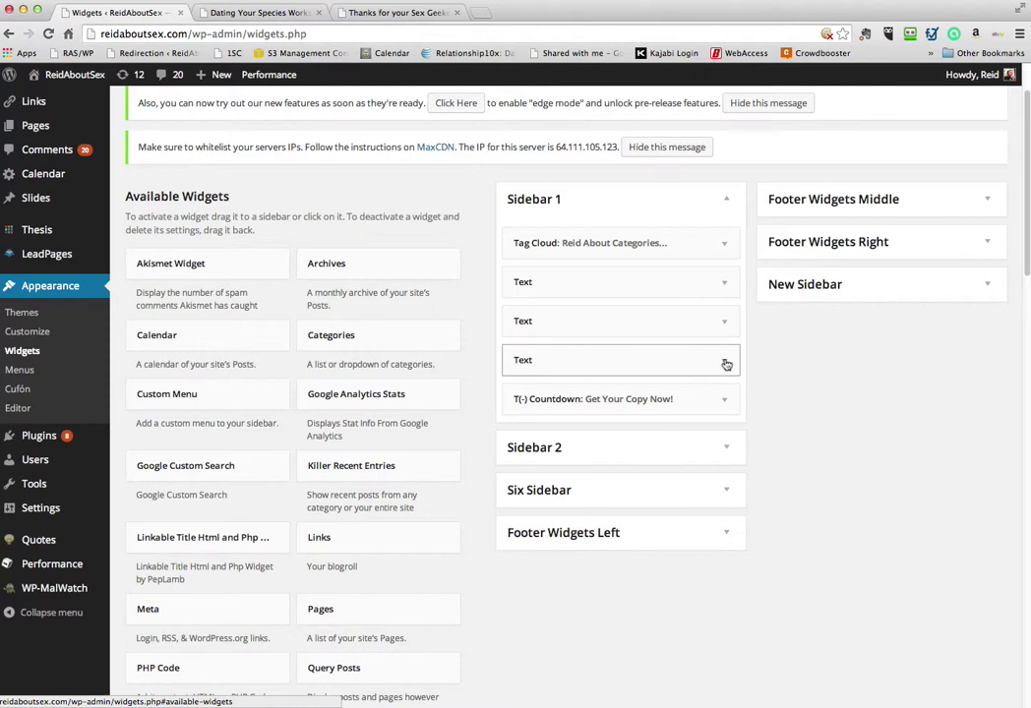
- Open Sidebar 1's third Text widget and copy the Sex-Geek-Summer-Camp-RAS-ad-button.jpg image URL from its code
left_click(726, 364)
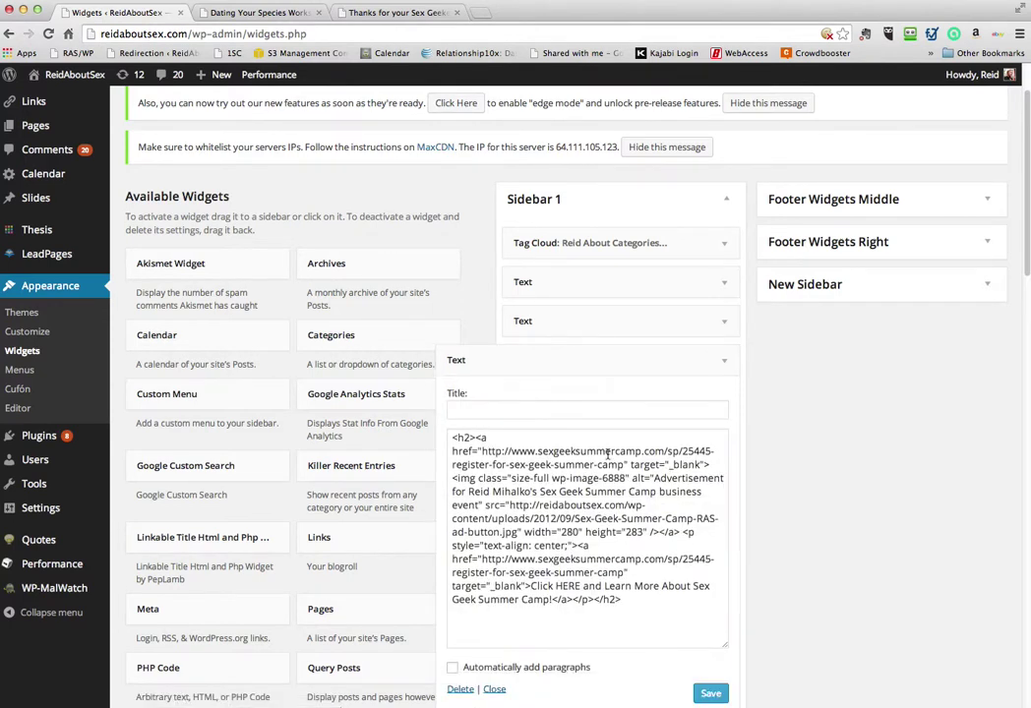
scroll(586, 394, "down", 3)
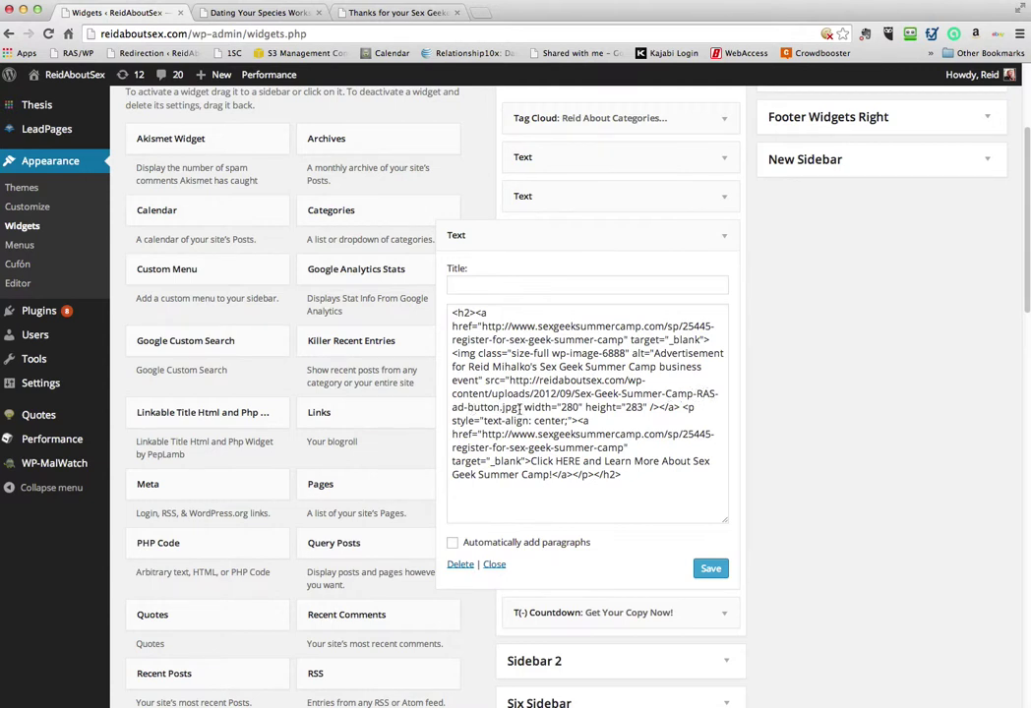
left_click_drag(519, 408, 511, 381)
key("super+c")
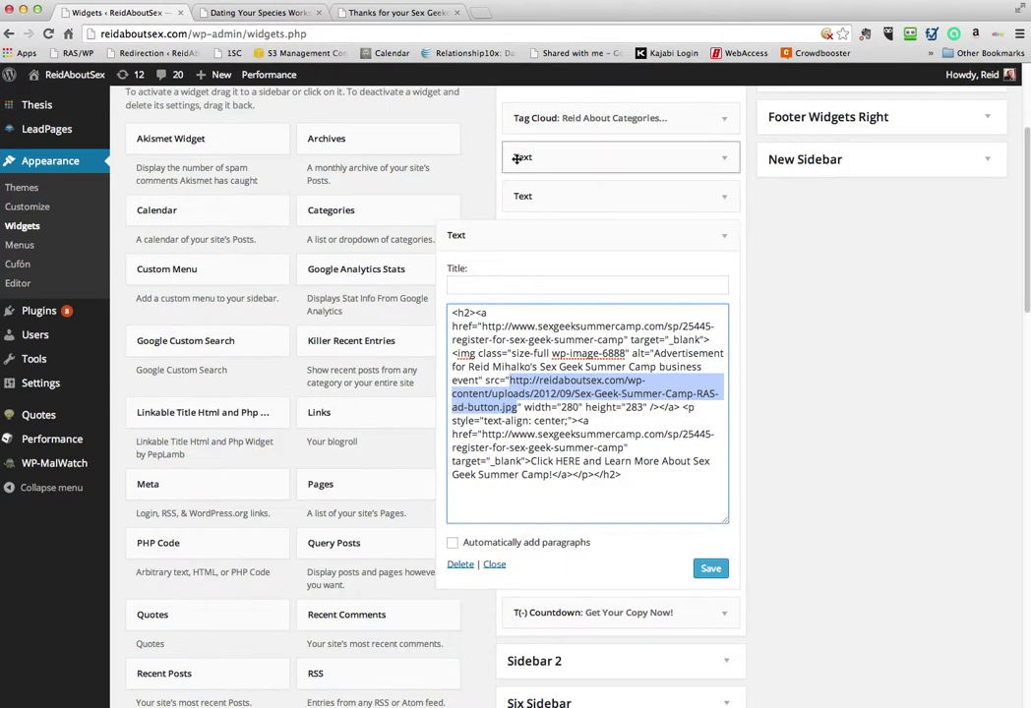
- Open the copied Sex Geek Summer Camp image URL in a new browser tab
left_click(480, 11)
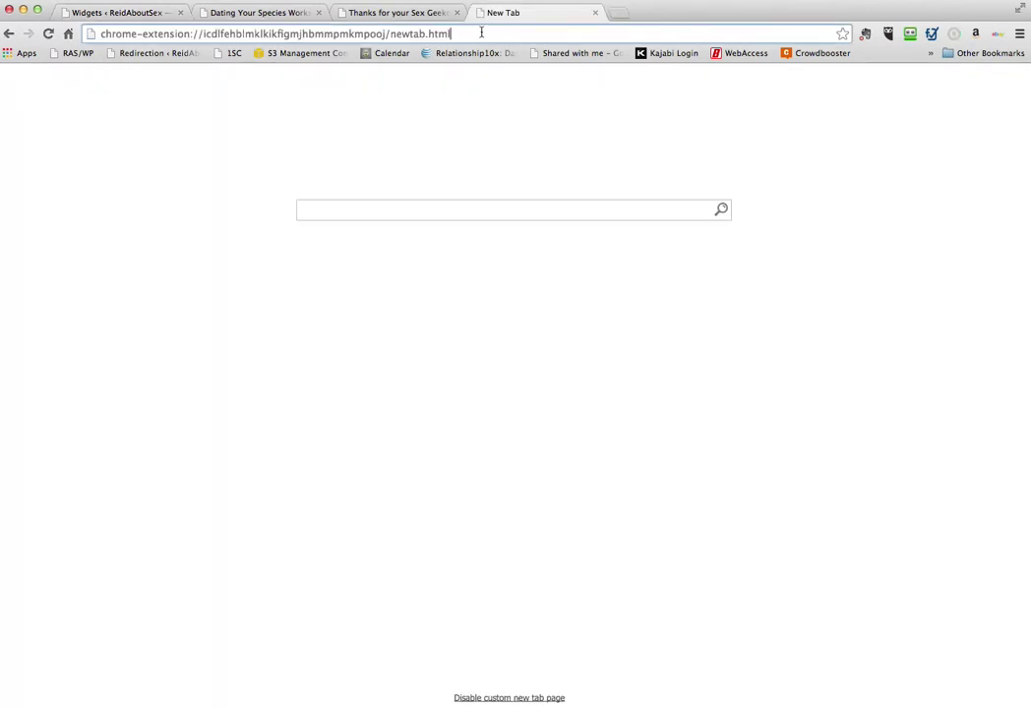
triple_click(480, 34)
key("super+v")
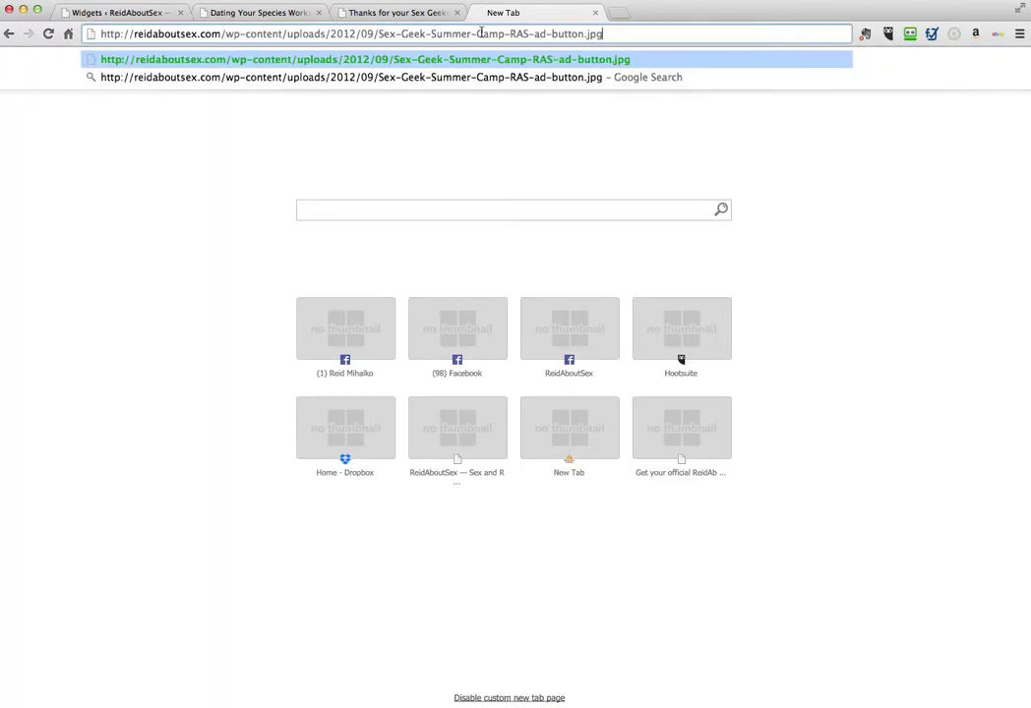
key("Return")
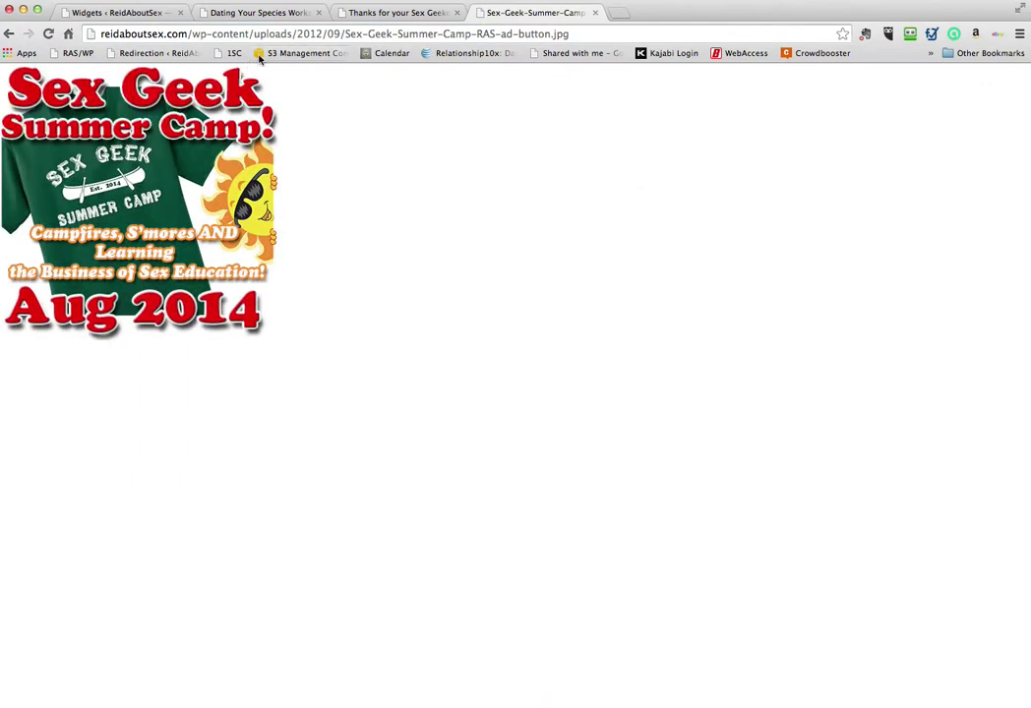
- Compare the standalone Sex Geek Summer Camp image with the banner in the Dating Your Species post's sidebar
left_click(264, 14)
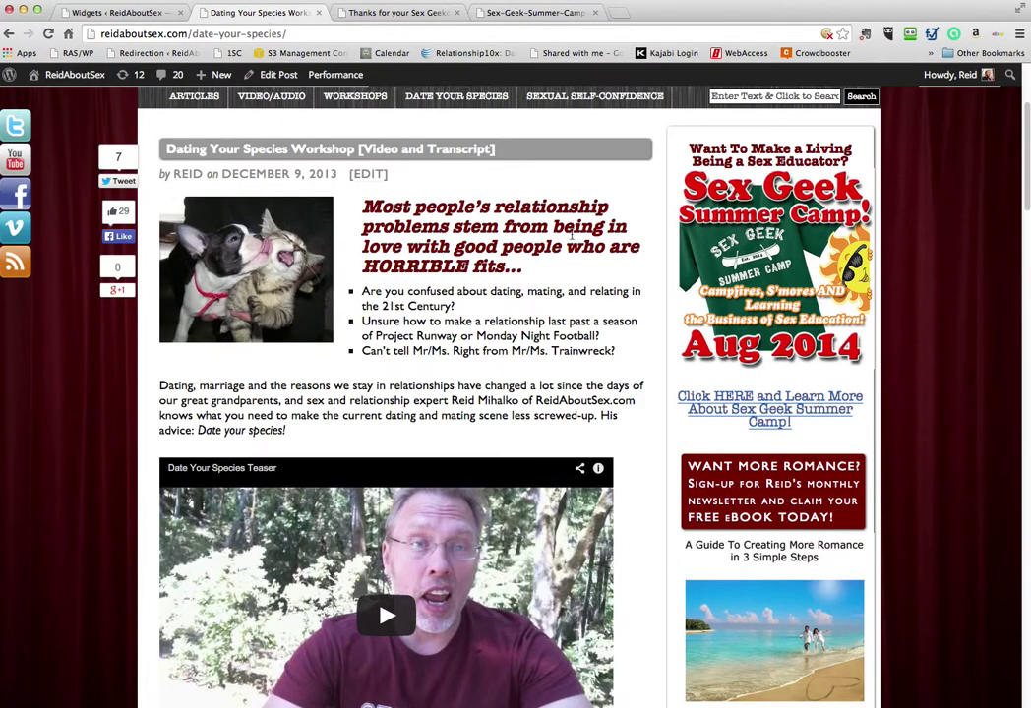
left_click(549, 13)
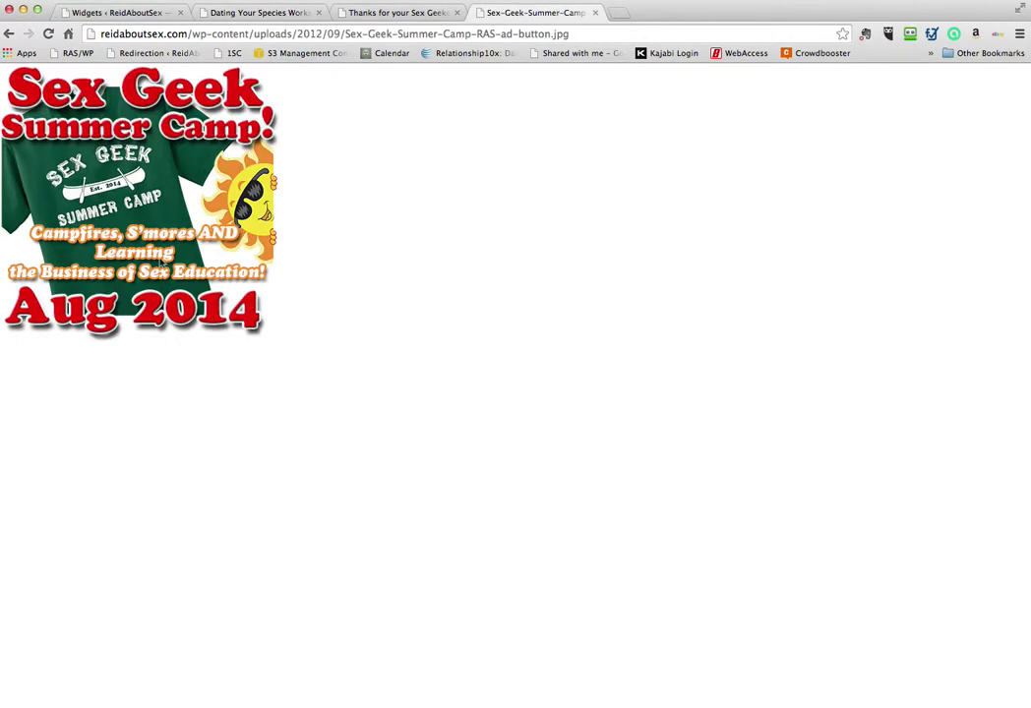
left_click(275, 14)
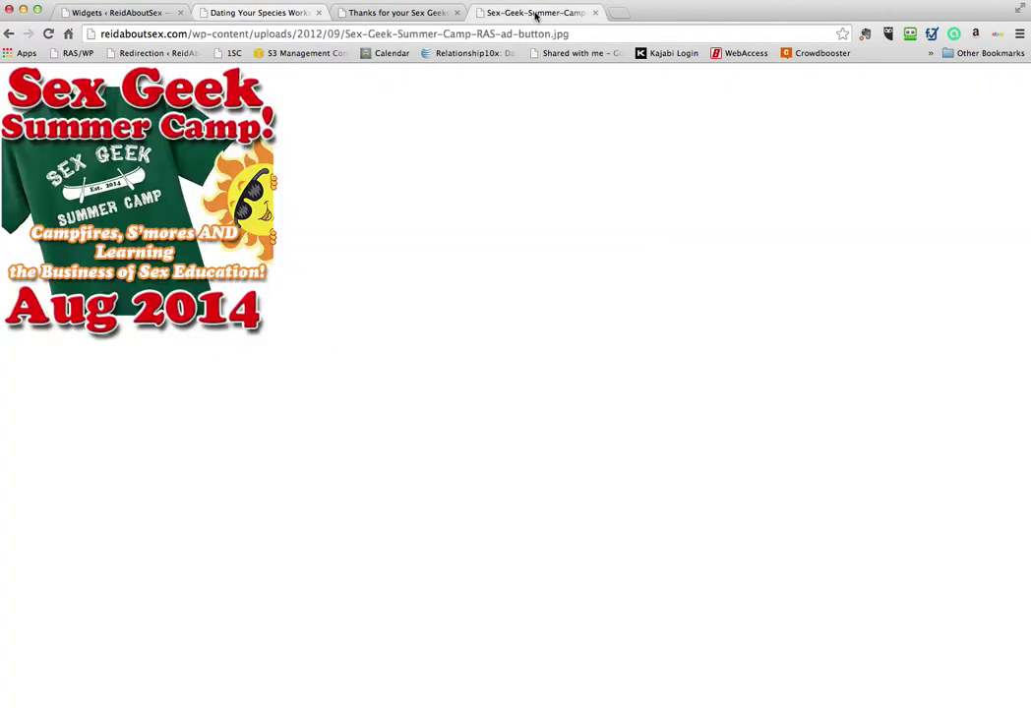
left_click(536, 14)
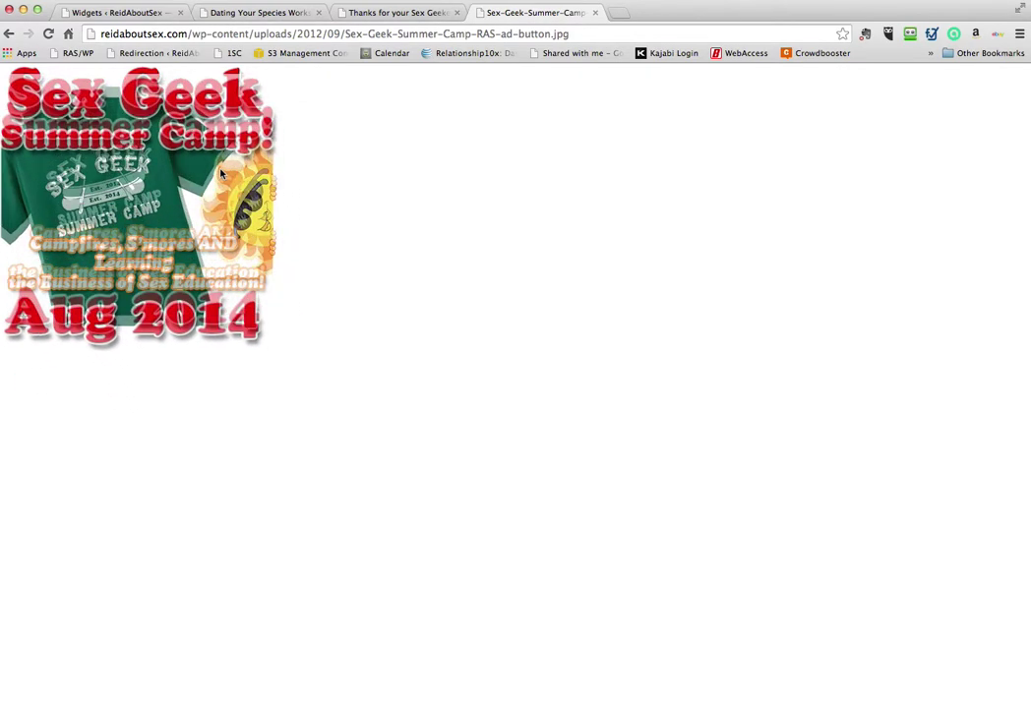
left_click(284, 12)
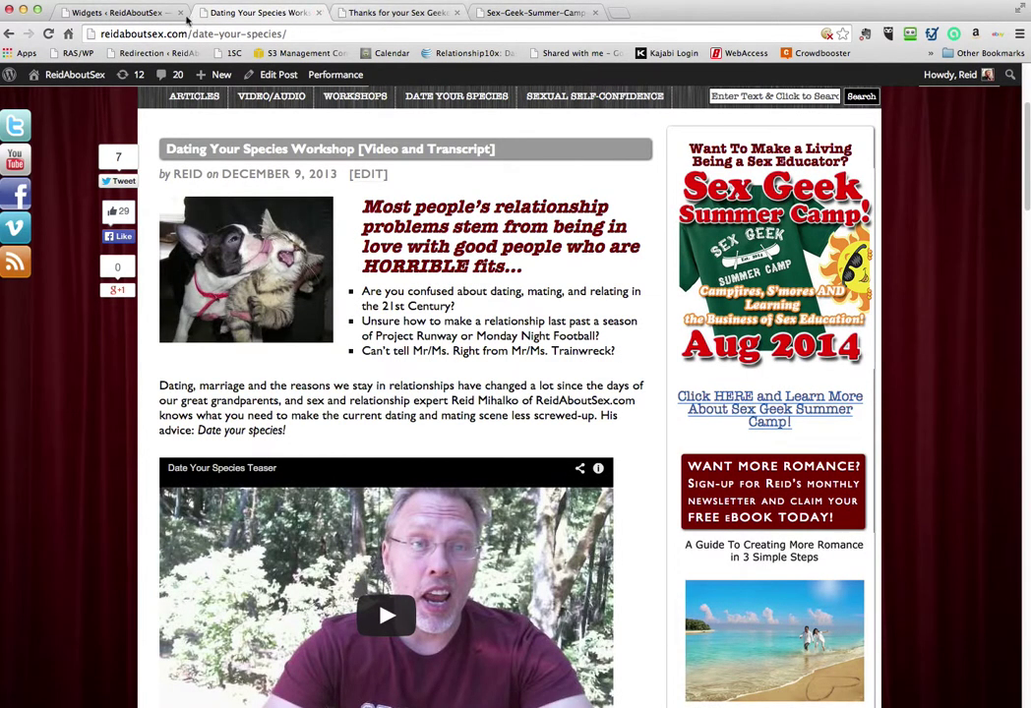
- Highlight the image's width and height attributes in the Text widget's code and compare the sidebar banner's size with the standalone image
left_click(116, 12)
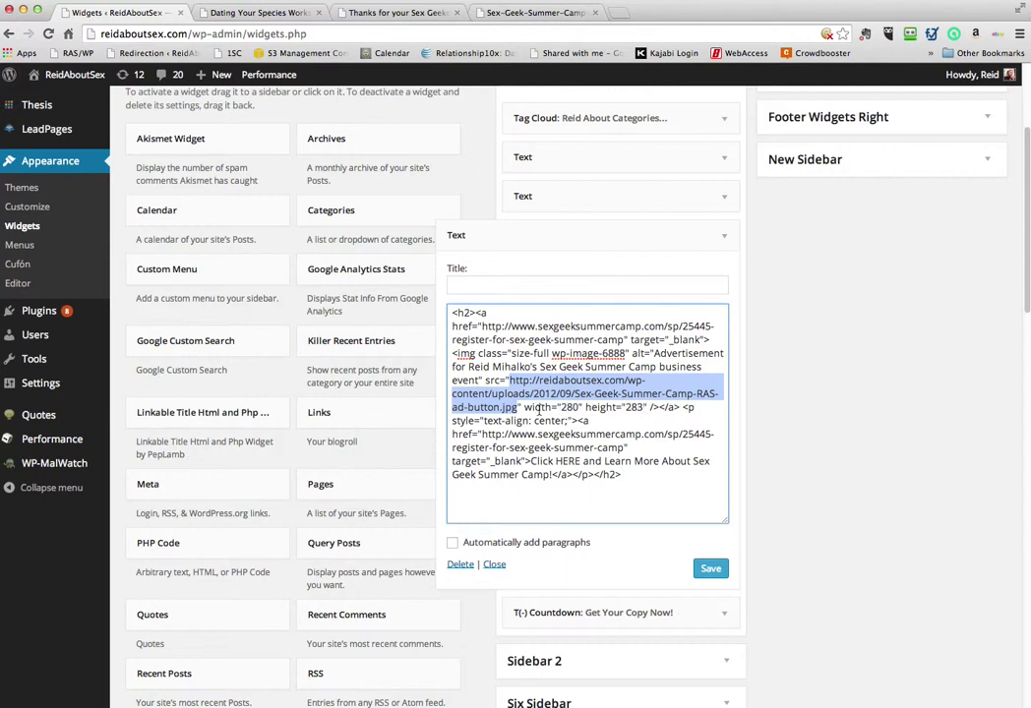
left_click_drag(524, 407, 646, 407)
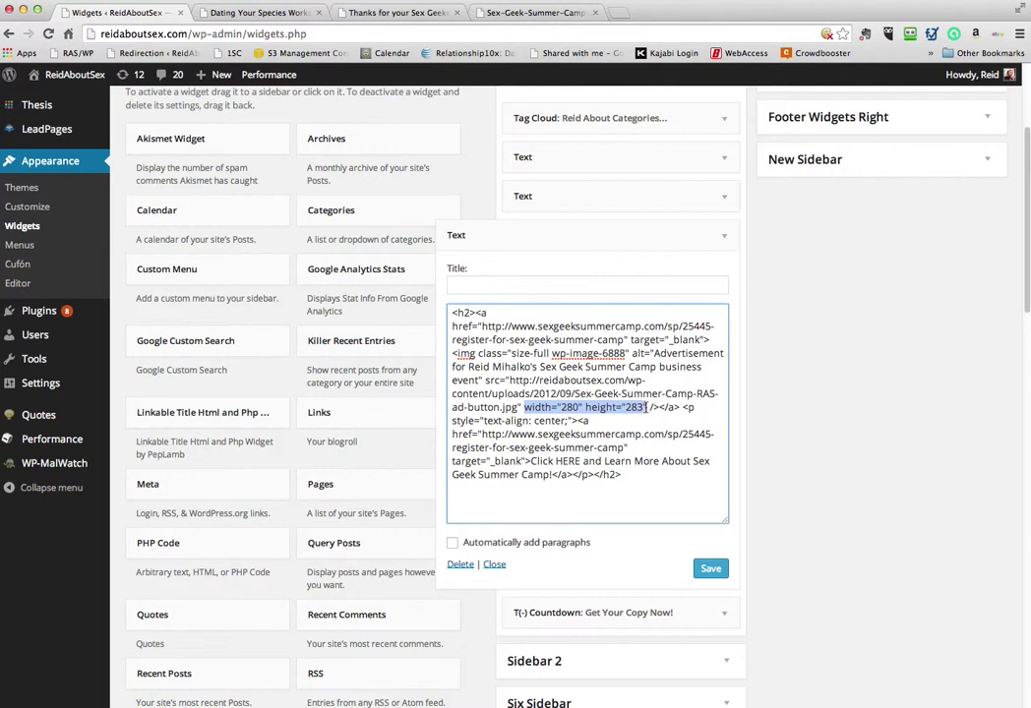
left_click(280, 14)
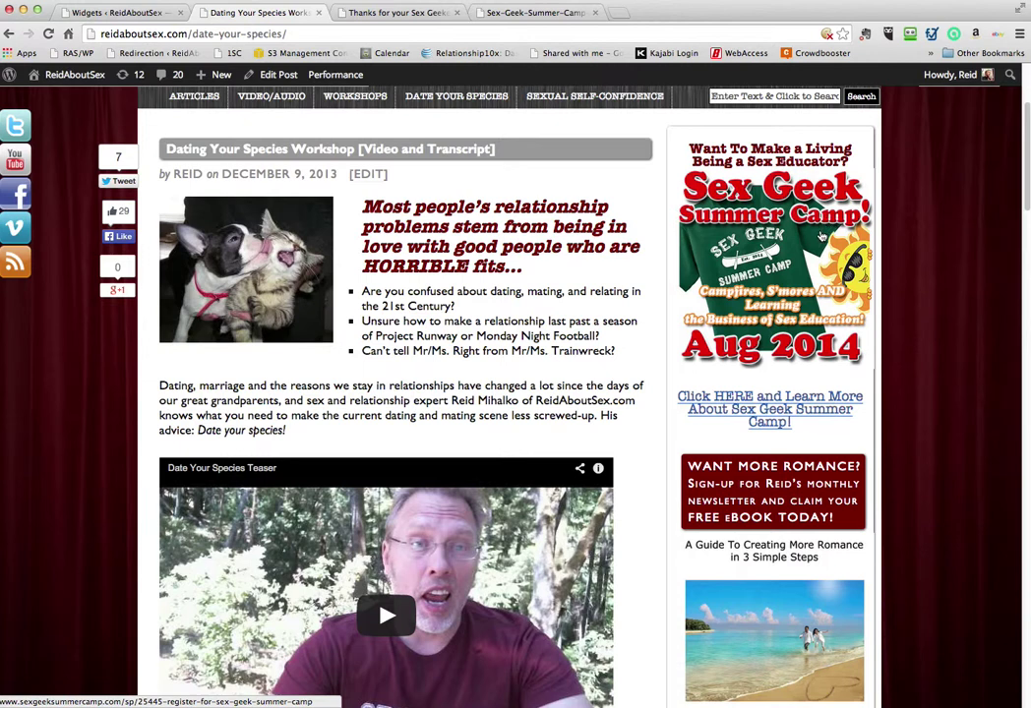
left_click(557, 15)
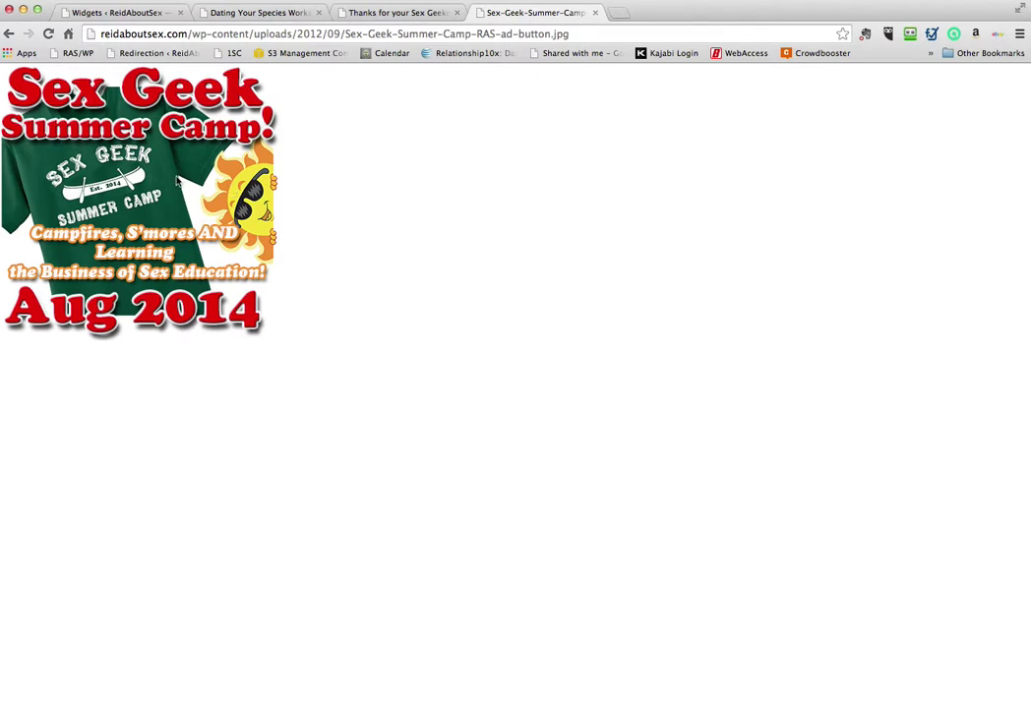
left_click(288, 13)
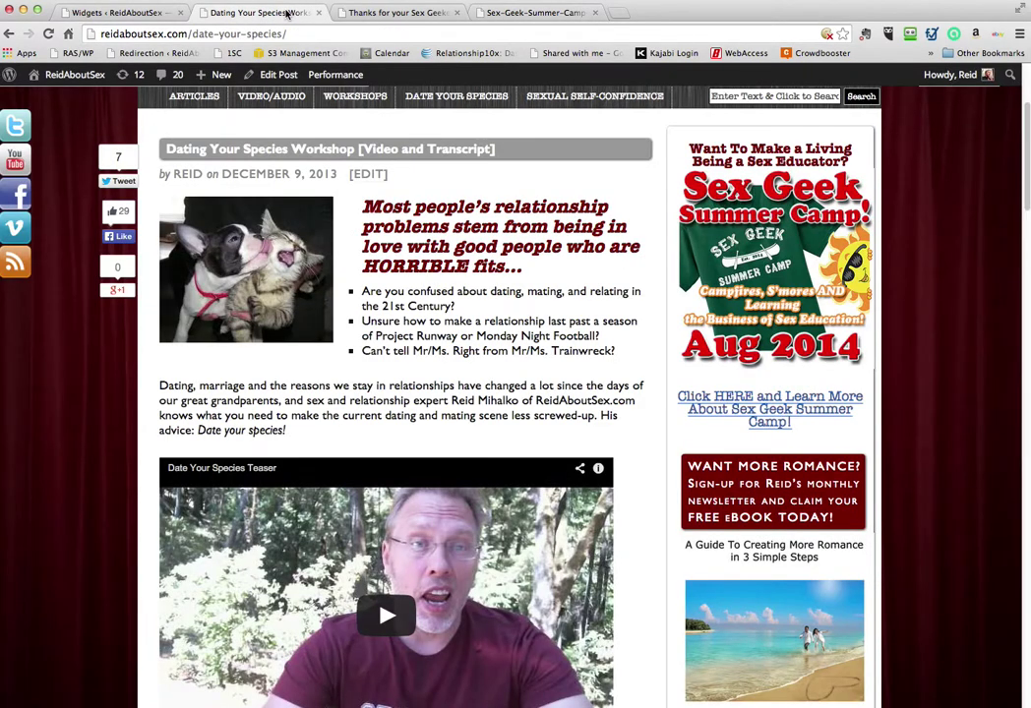
- Compare the Text widget's remaining link code with the camp banner and caption link in the post, and review the Widgets page's sidebar areas
left_click(151, 12)
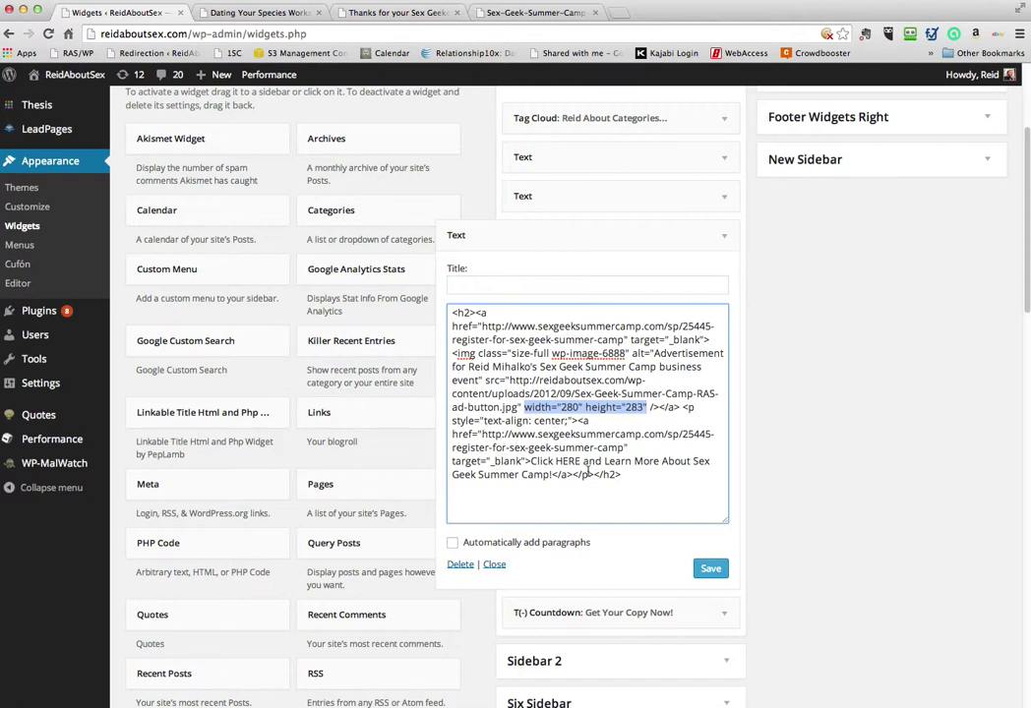
left_click(267, 14)
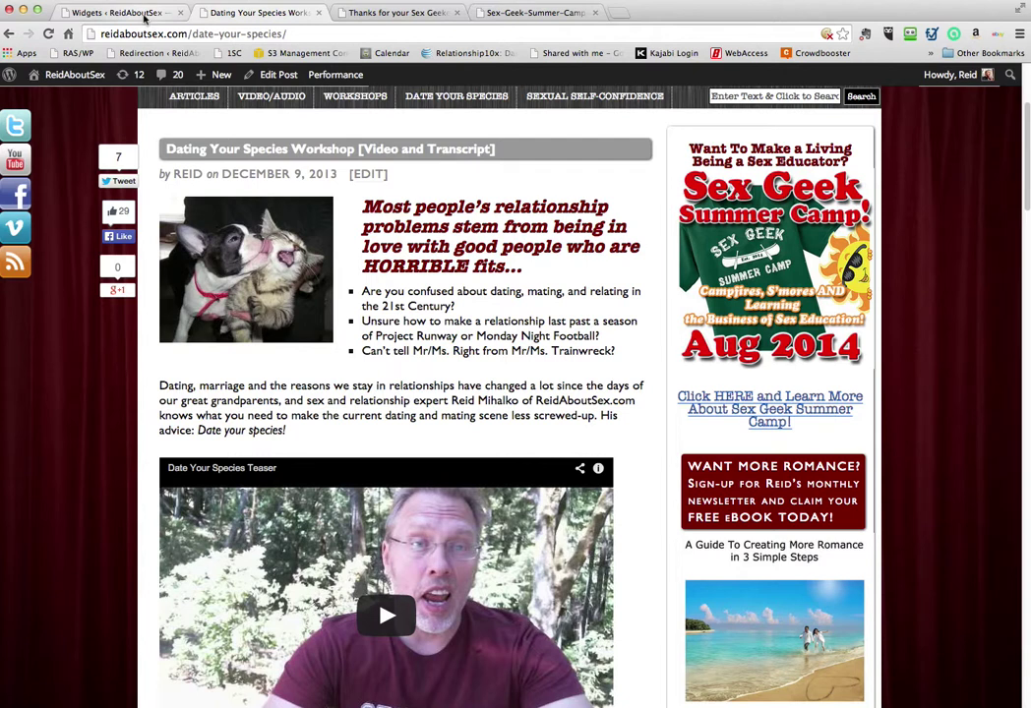
left_click(145, 17)
left_click(656, 387)
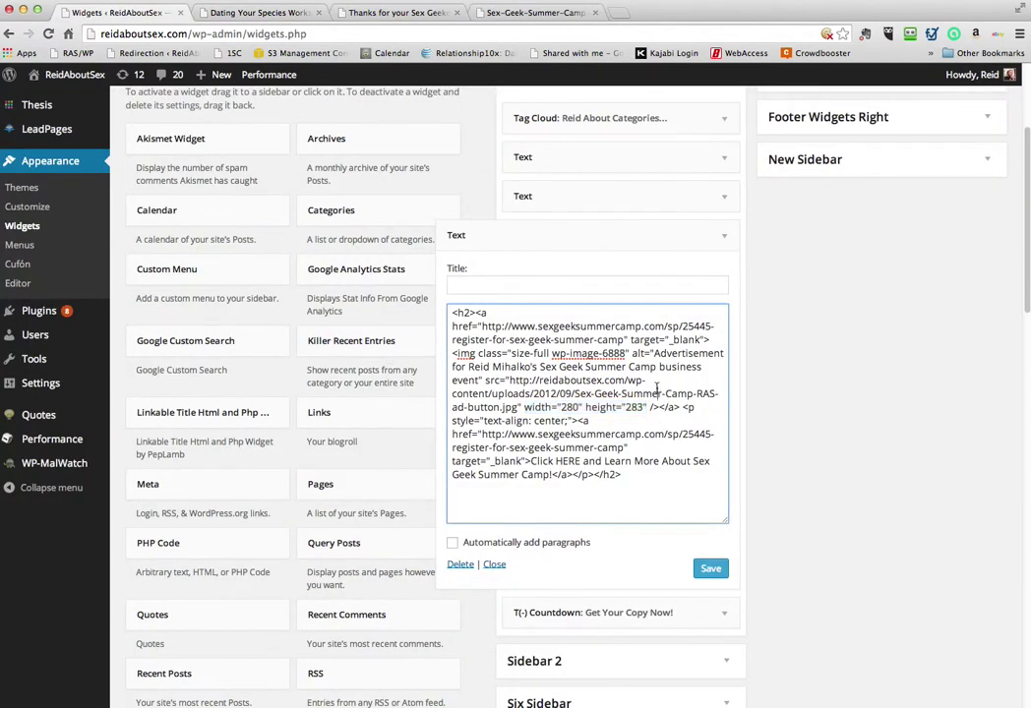
left_click(657, 389)
scroll(822, 222, "up", 5)
scroll(822, 222, "down", 3)
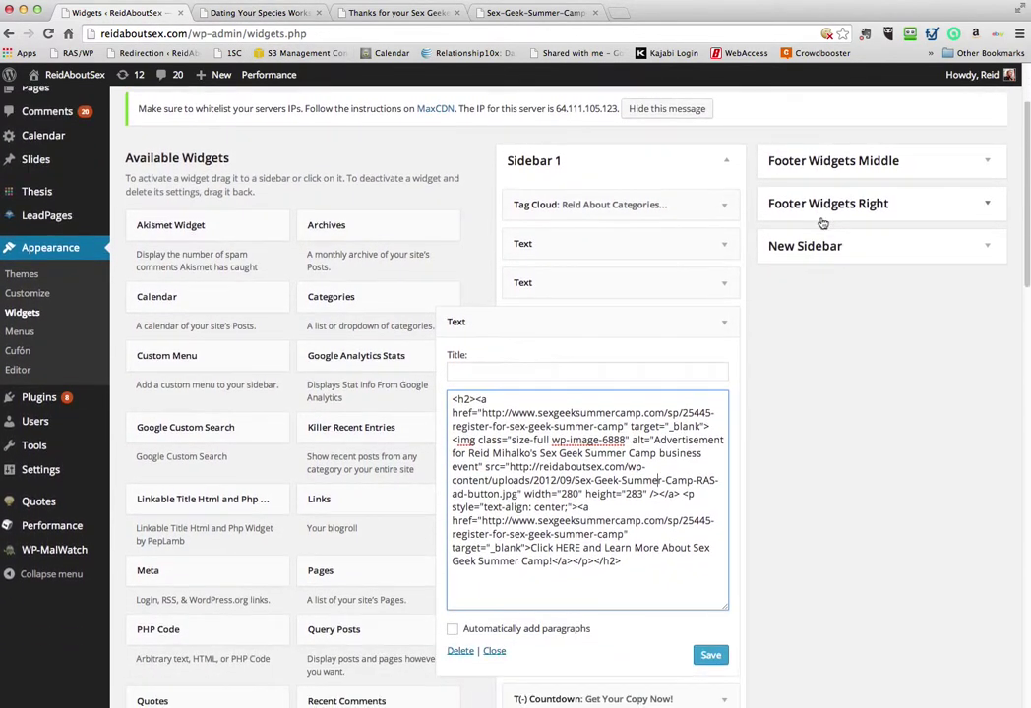
scroll(822, 222, "down", 2)
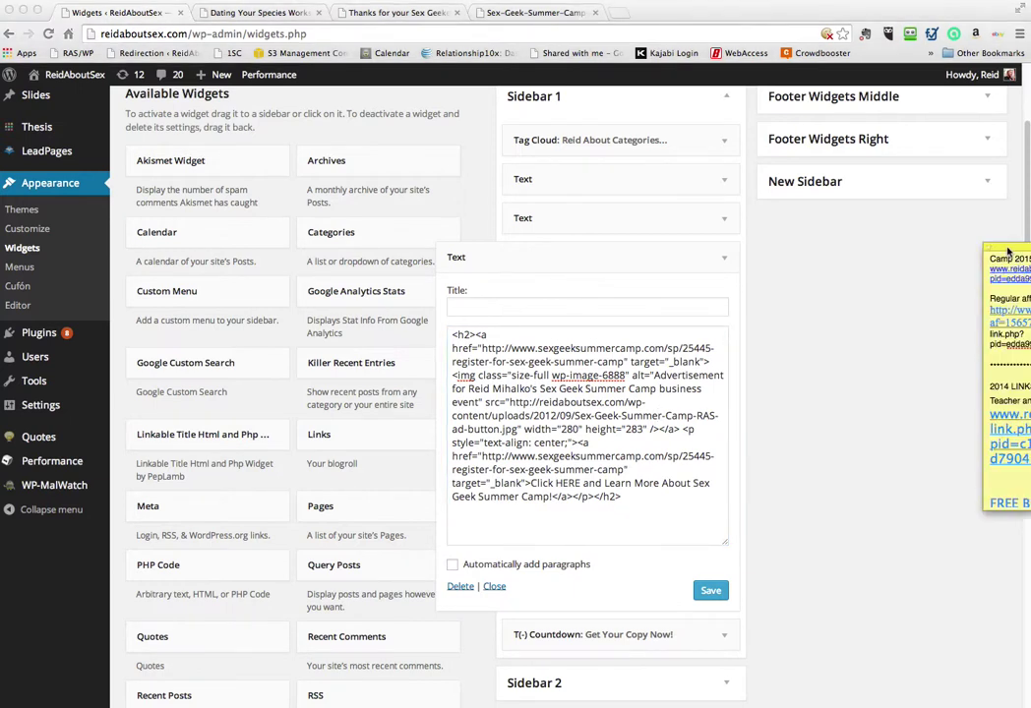
- Replace the camp banner image's link URL in the Text widget's code with the Camp 2015 reidaboutsex.com/link.php affiliate link
left_click_drag(841, 236, 820, 234)
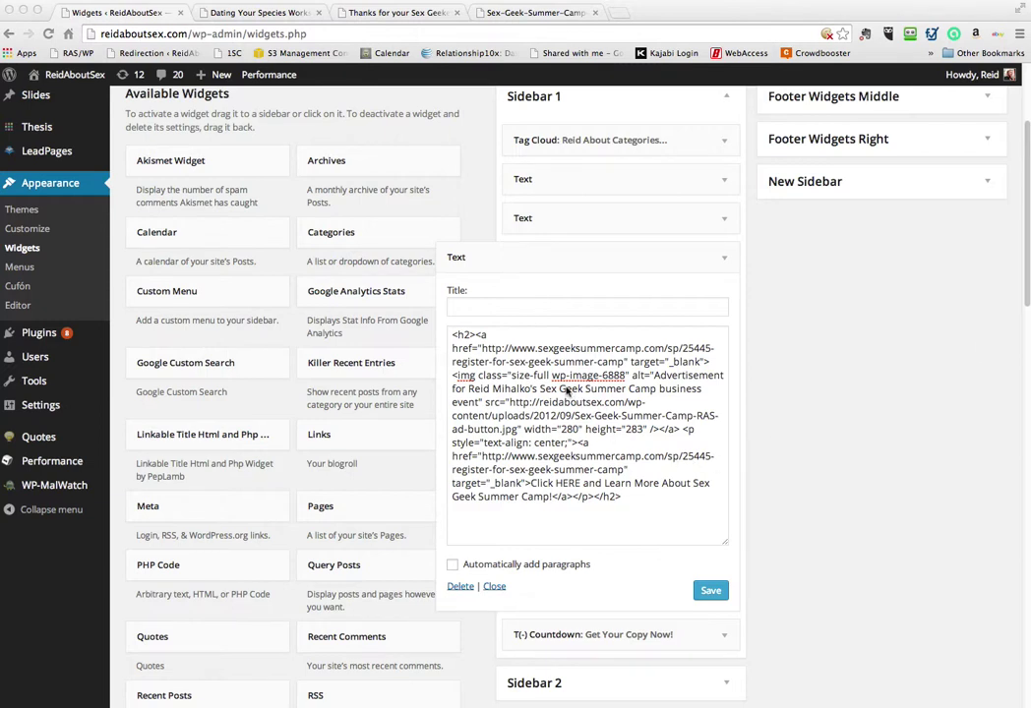
left_click(687, 415)
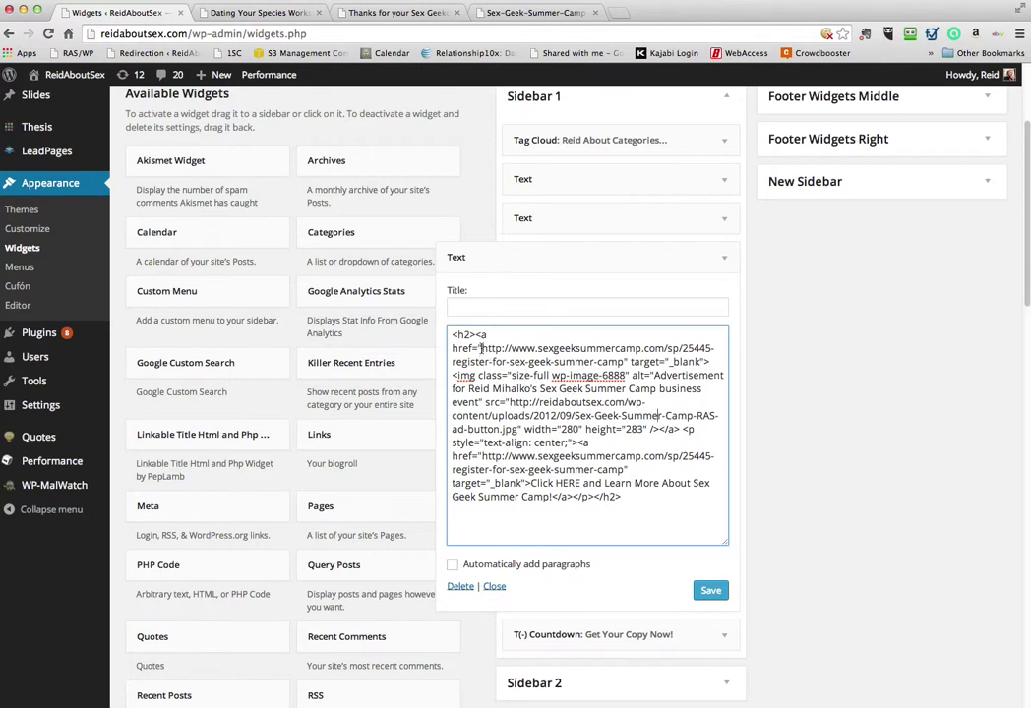
left_click_drag(482, 349, 622, 362)
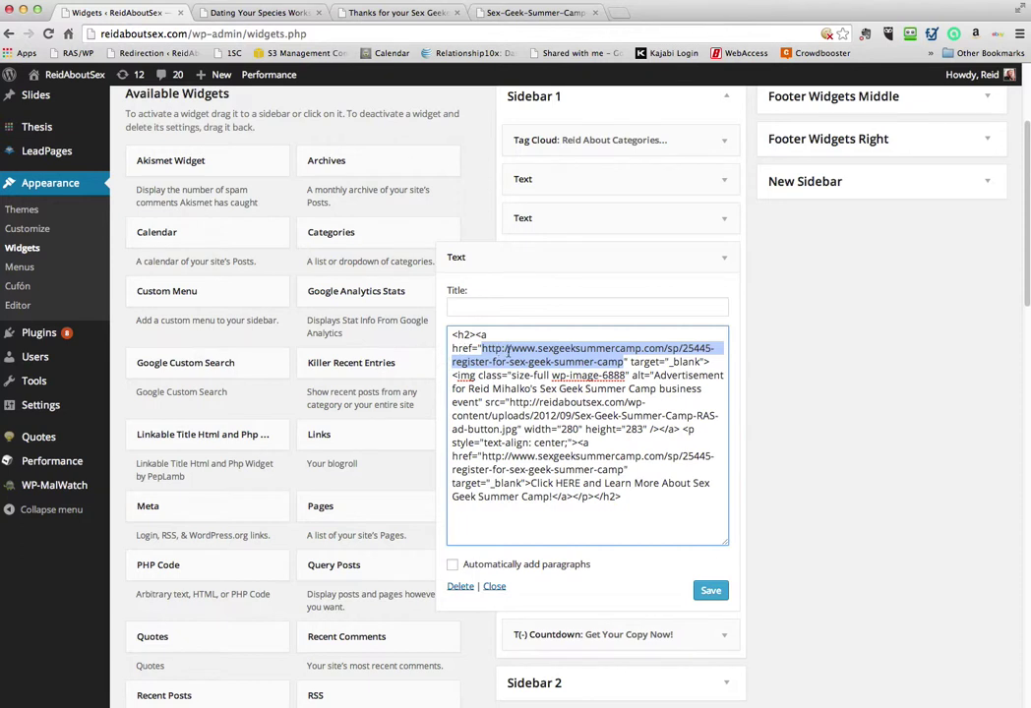
type("http://www.reidaboutsex.com/link.php?af=1565738&u=www.reidaboutsex.com/link.php?pid=edda99ddd44f48b5afd48d3ada4f4db4&bn=1")
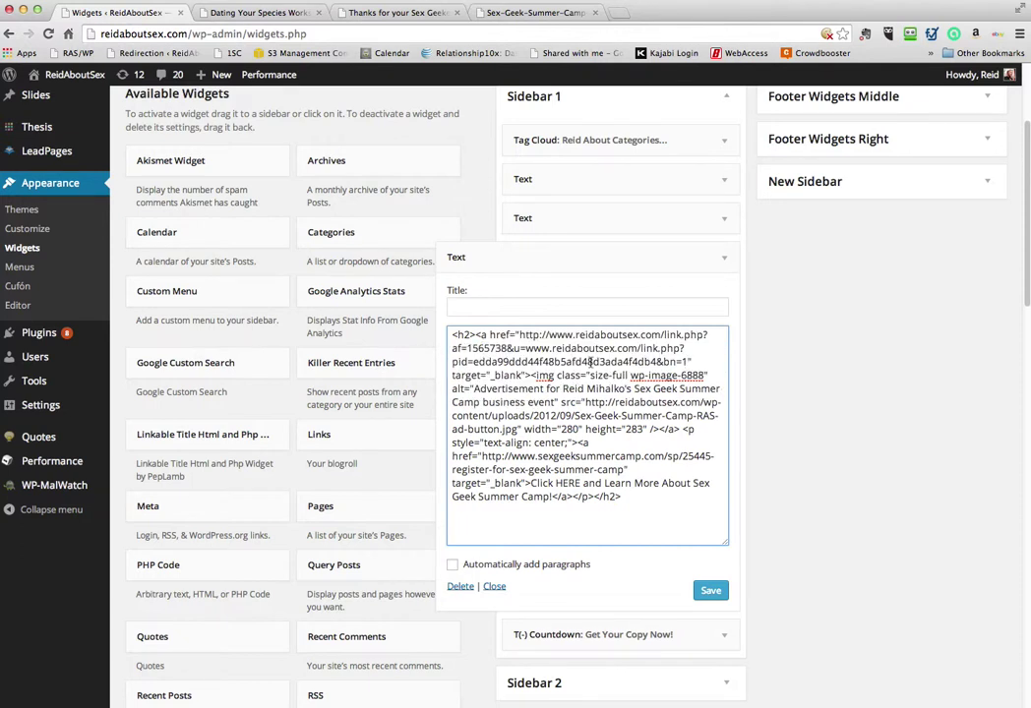
type("\"")
left_click(538, 402)
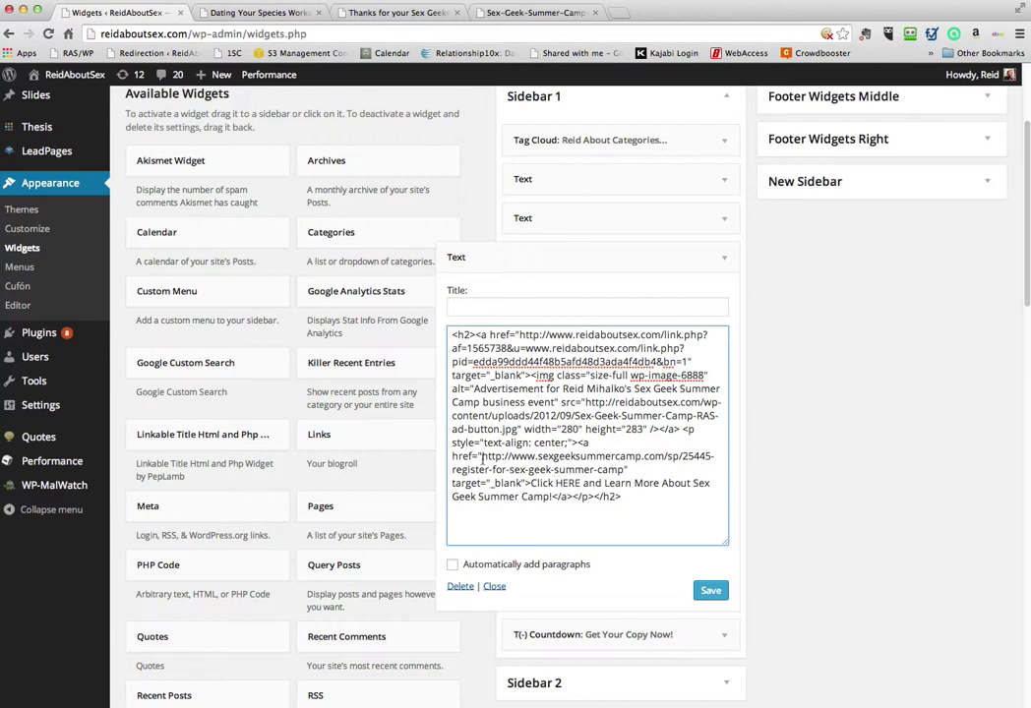
- Examine the caption link in the Text widget's code by highlighting its URL, opening anchor tag, closing tag and link text
left_click_drag(481, 457, 620, 469)
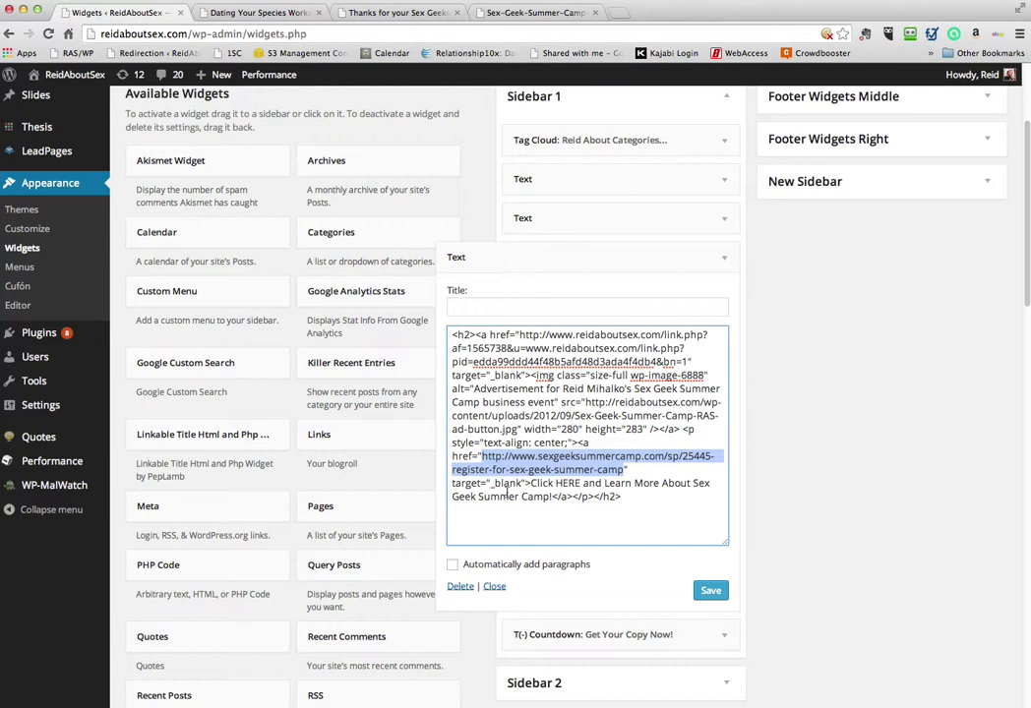
left_click(577, 444)
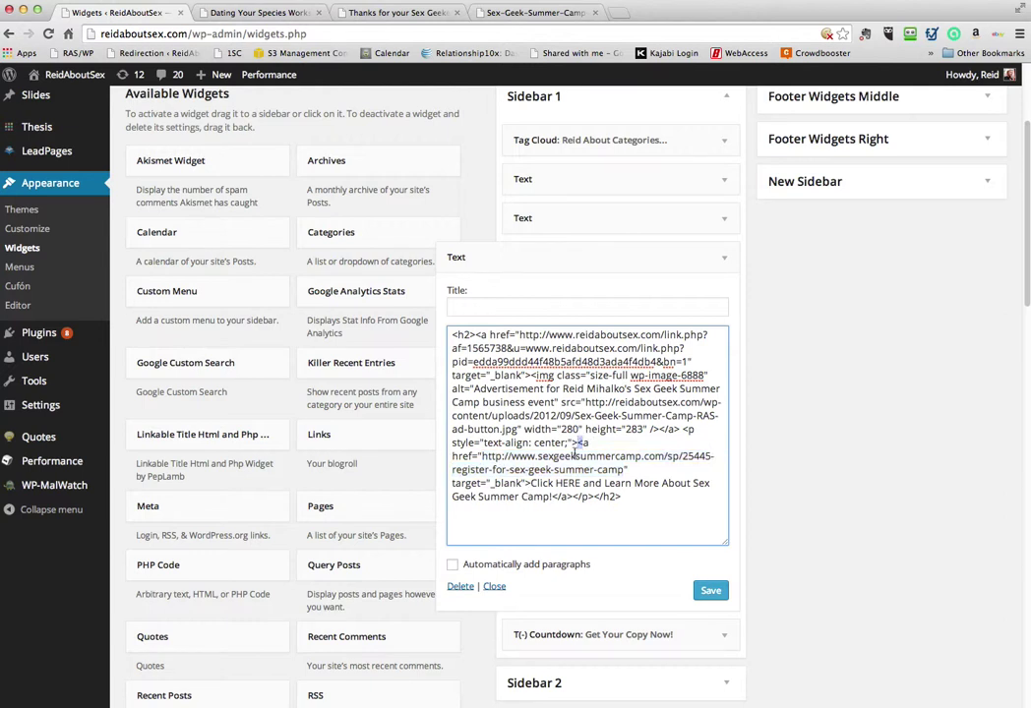
left_click_drag(577, 444, 480, 458)
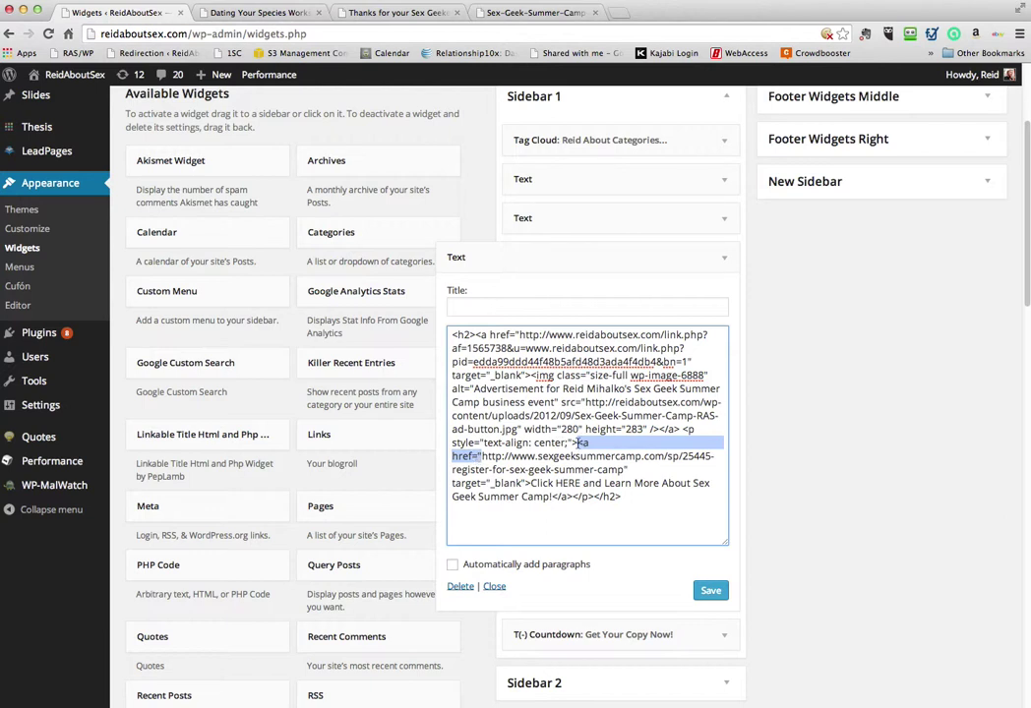
left_click(577, 443)
left_click_drag(578, 444, 528, 483)
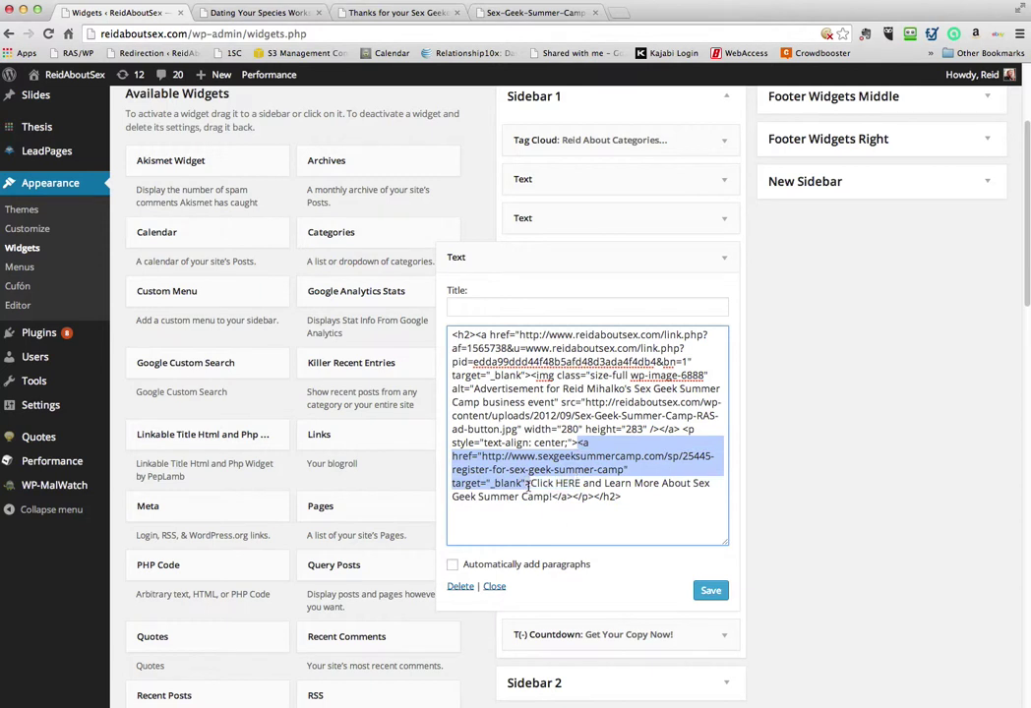
scroll(529, 483, "down", 1)
left_click_drag(580, 494, 553, 496)
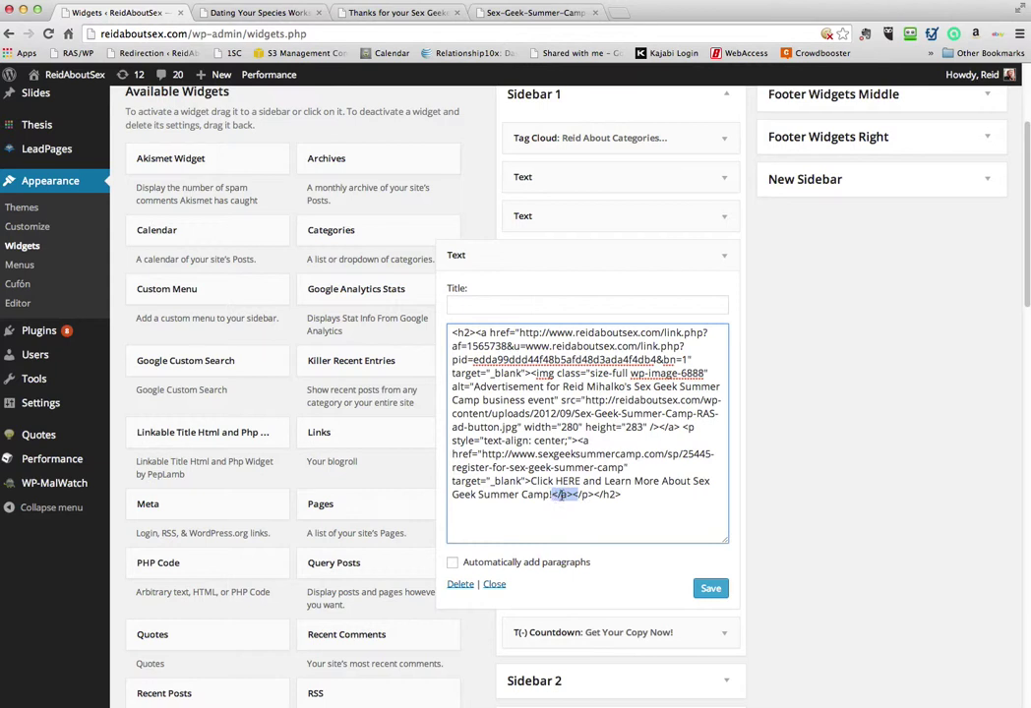
left_click(570, 495)
left_click_drag(531, 481, 551, 495)
- Replace the caption link's sexgeeksummercamp.com URL with the same affiliate link used for the banner image
left_click(481, 455)
left_click(623, 467, "shift")
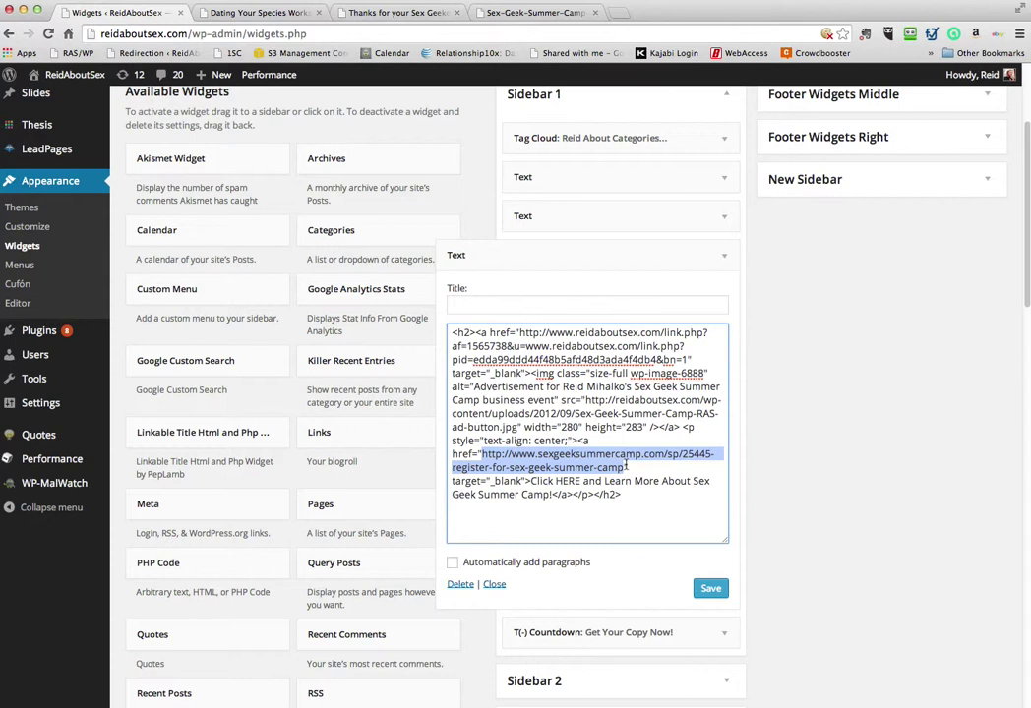
type("http://www.reidaboutsex.com/link.php?af=1565738&u=www.reidaboutsex.com/link.php?pid=edda99ddd44f48b5afd48d3ada4f4db4&bn=1")
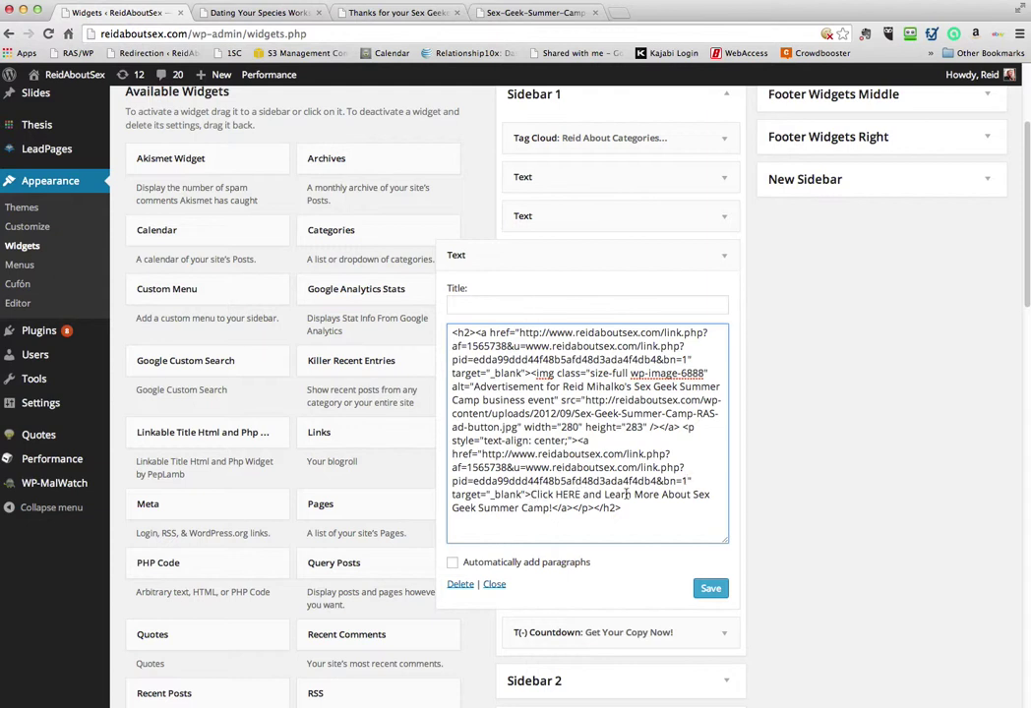
- Replace "and Learn More About" in the caption text with "To Claim Your Spot at"
left_click_drag(583, 495, 691, 495)
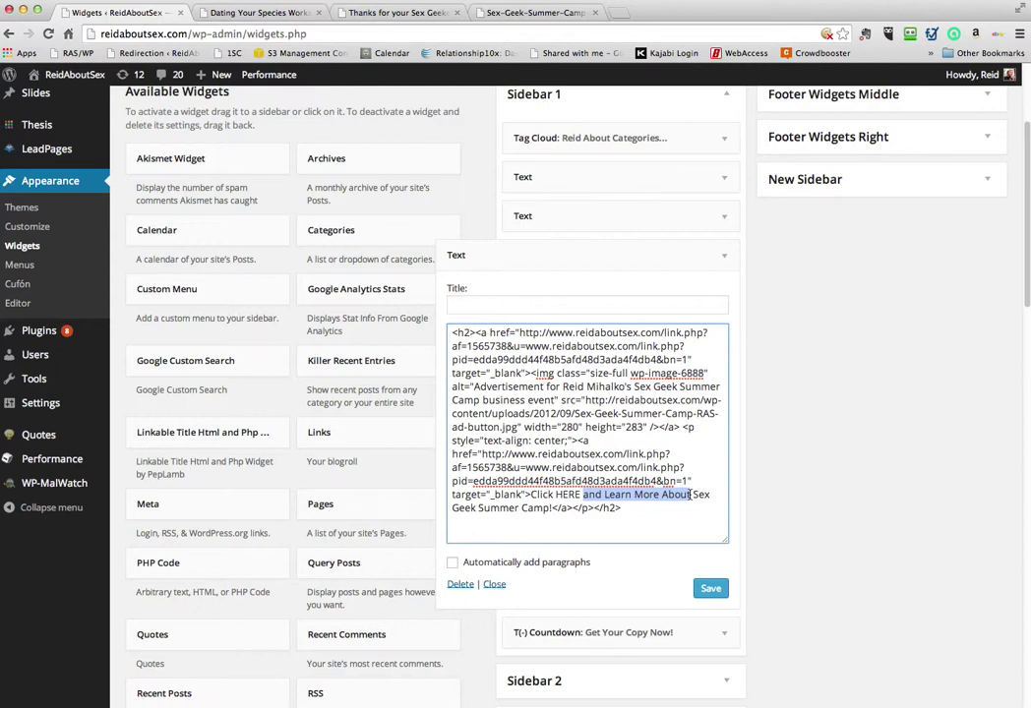
type("To Secure")
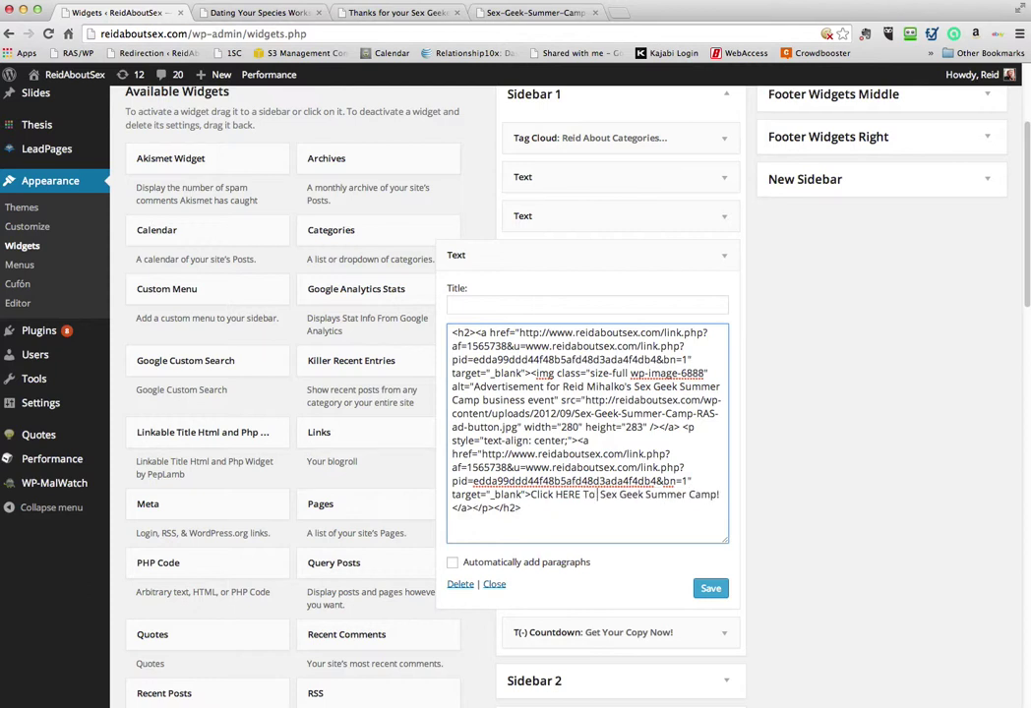
key("BackSpace")
key("BackSpace")
key("BackSpace")
key("BackSpace")
key("BackSpace")
key("BackSpace")
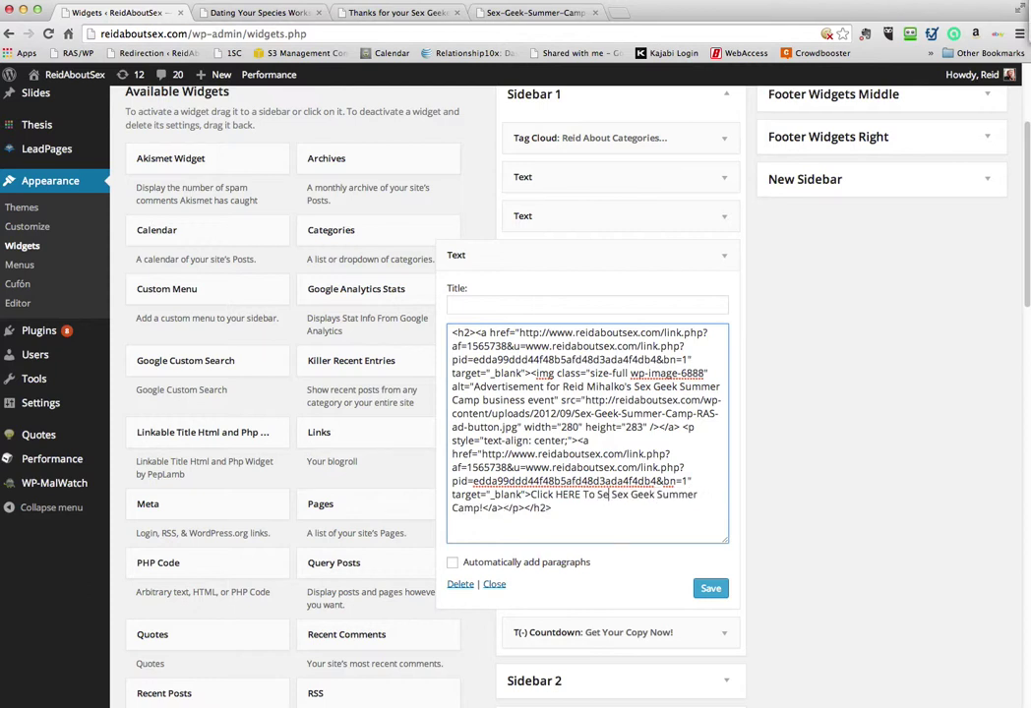
type("Ca")
key("BackSpace")
type("laim Y")
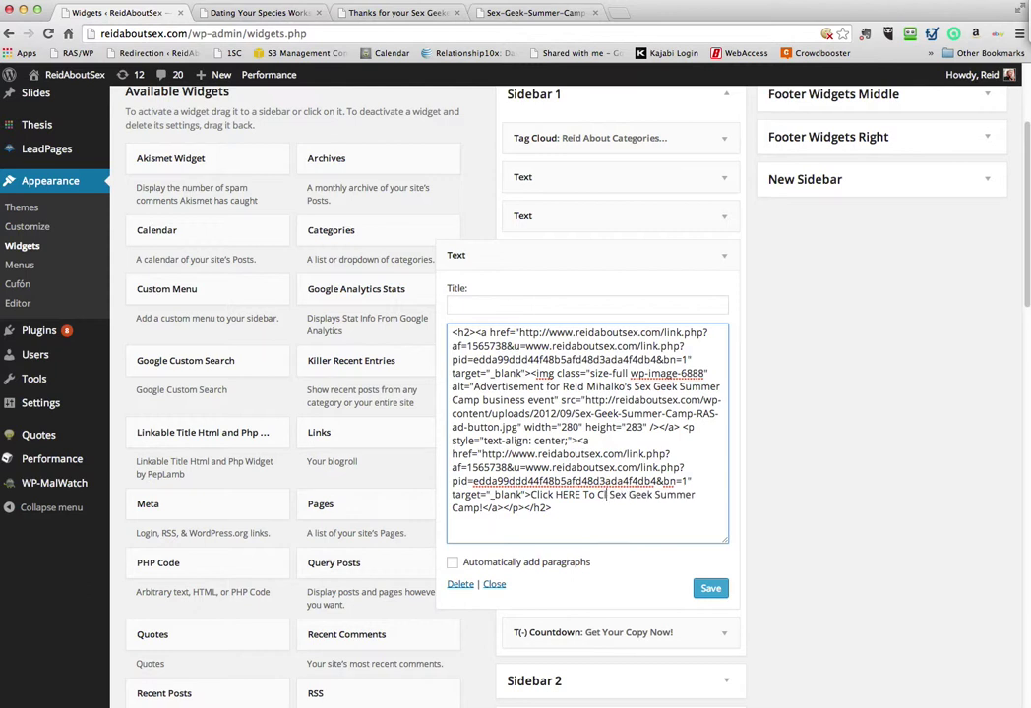
type("our Sp")
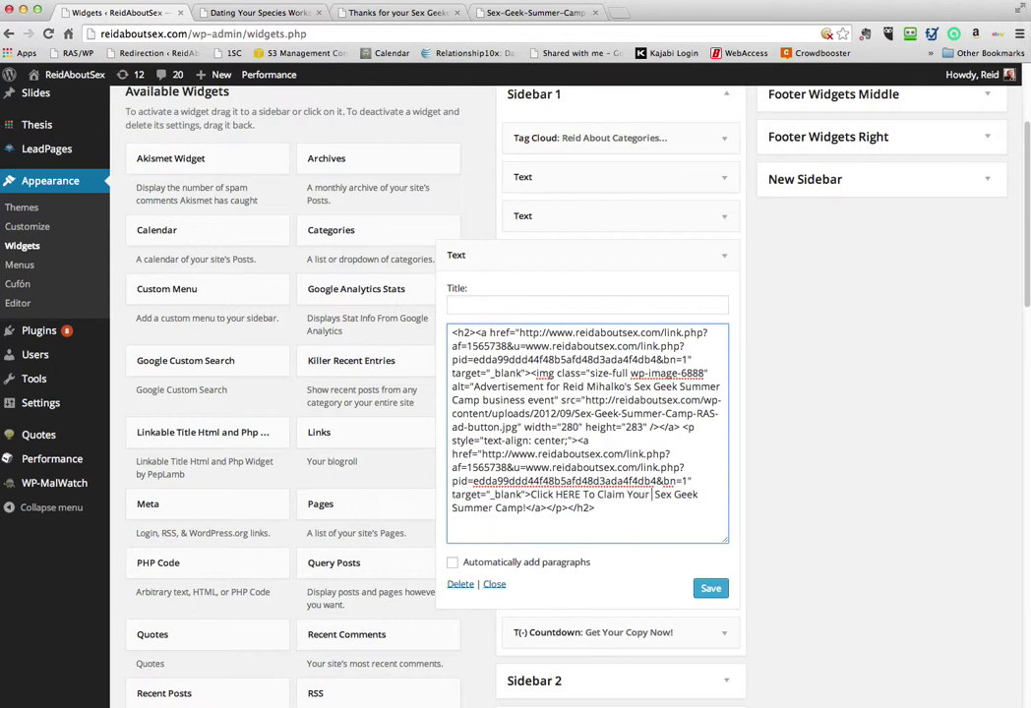
type("ot at")
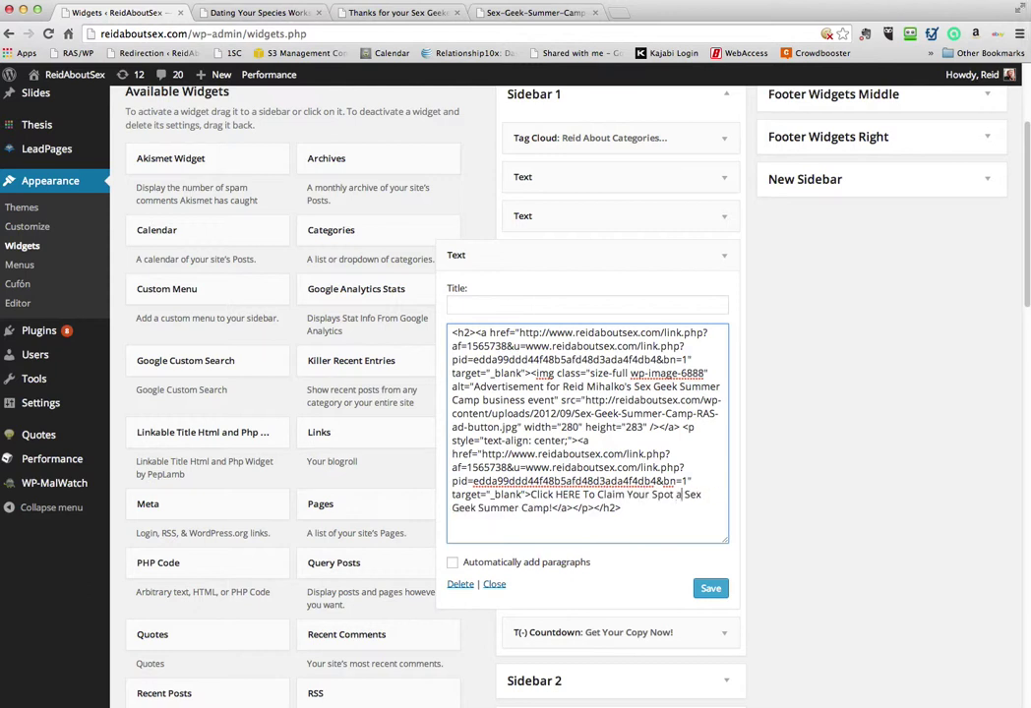
- Add "2015" after "Sex Geek Summer Camp" in the caption text and save the Text widget
key("Right")
key("Right")
key("Right")
key("Right")
key("Right")
key("Right")
key("Right")
key("Right")
key("Right")
key("Right")
key("Right")
key("Right")
key("Right")
key("Right")
key("Right")
key("Right")
key("Right")
key("Right")
key("Right")
key("Right")
key("BackSpace")
type("2015")
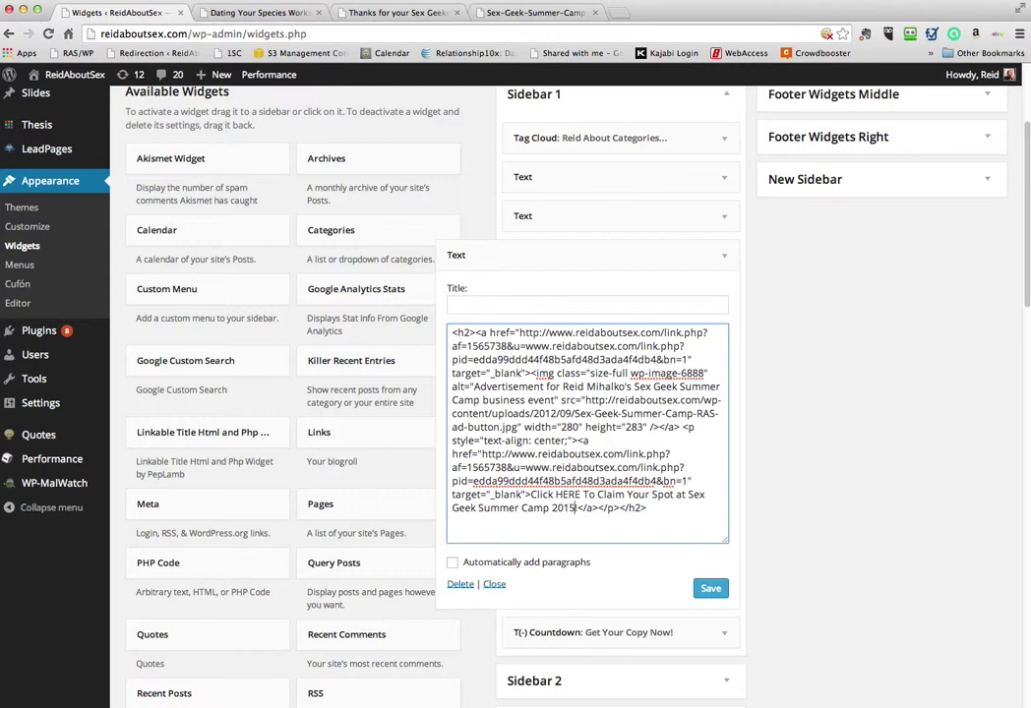
left_click(710, 588)
left_click(710, 588)
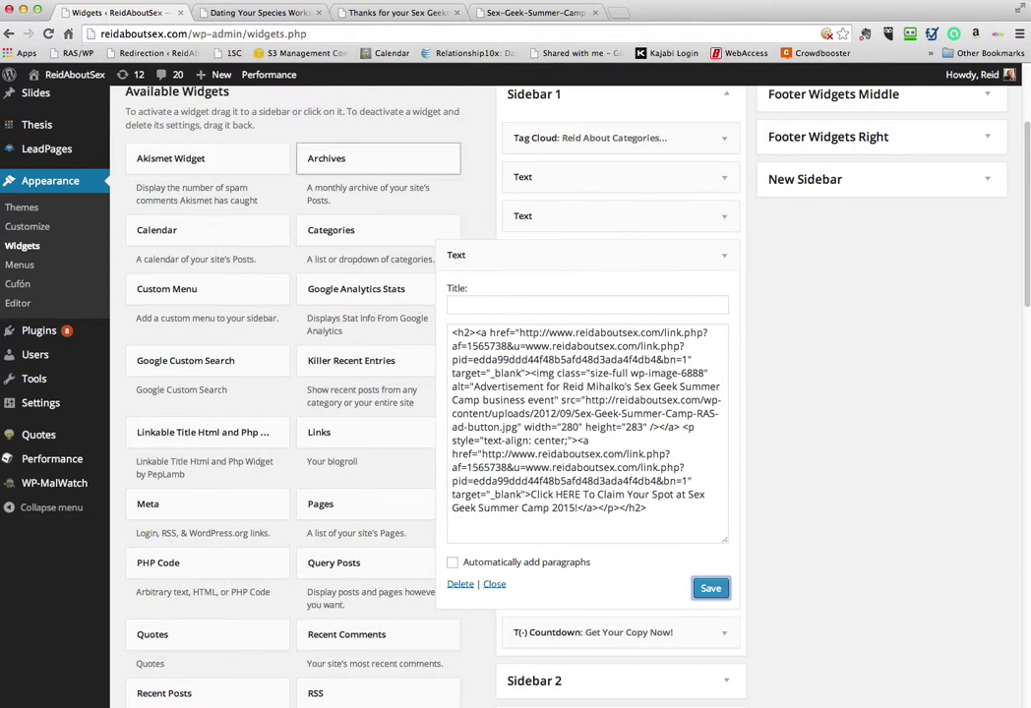
- Reload the Dating Your Species post, check its upper camp banner, and review the edited Text widget's place among the sidebar areas
left_click(255, 14)
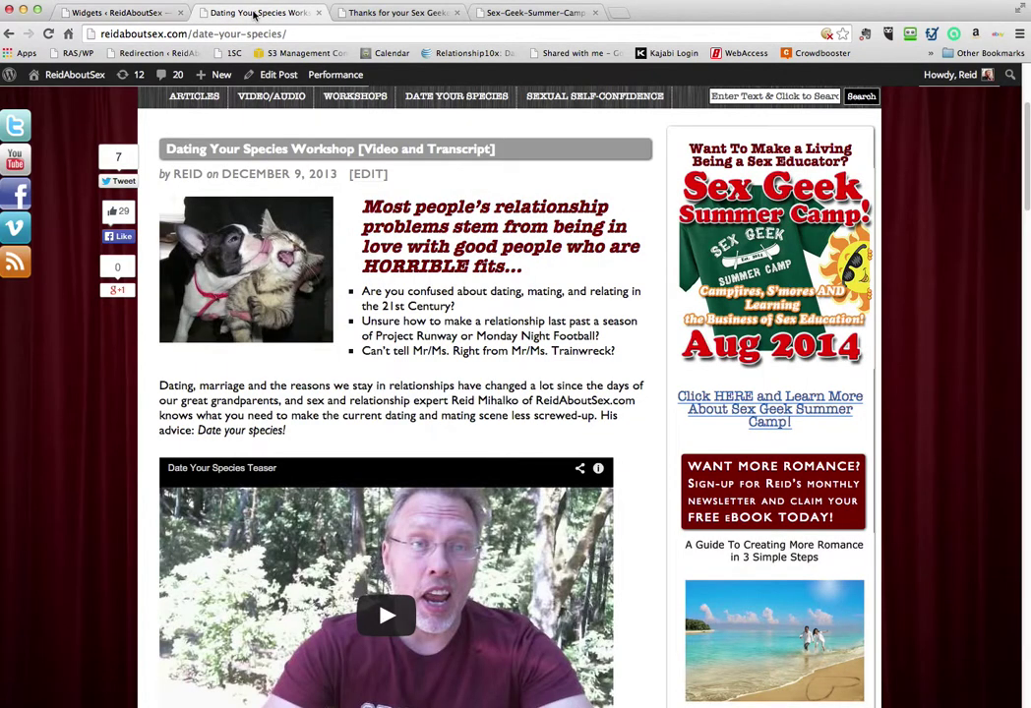
left_click(47, 35)
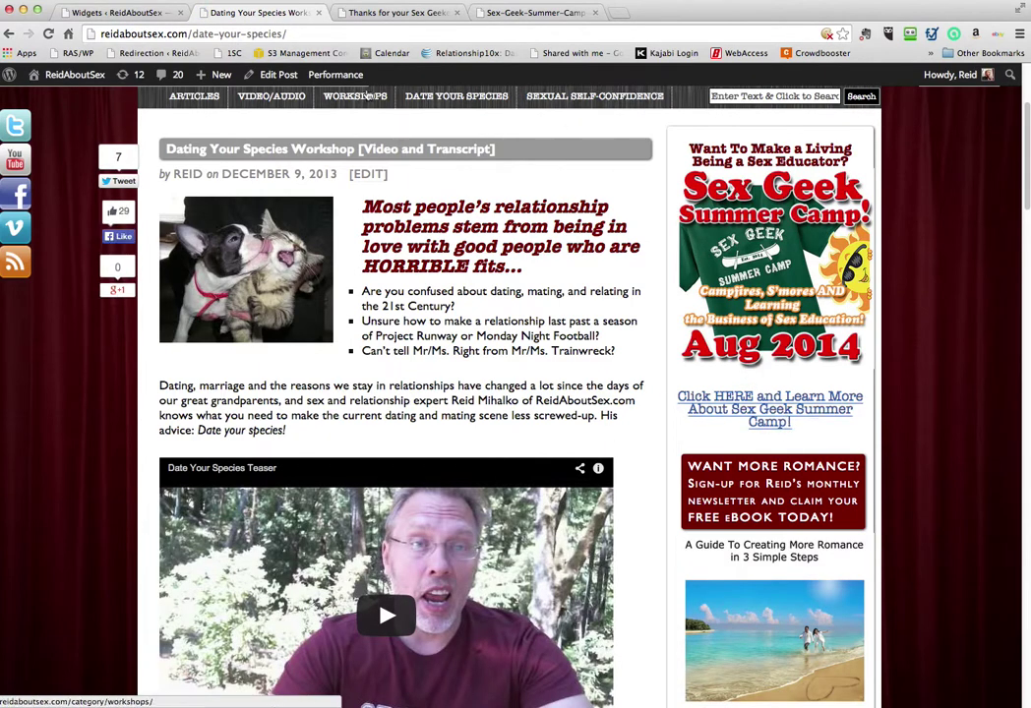
left_click(48, 34)
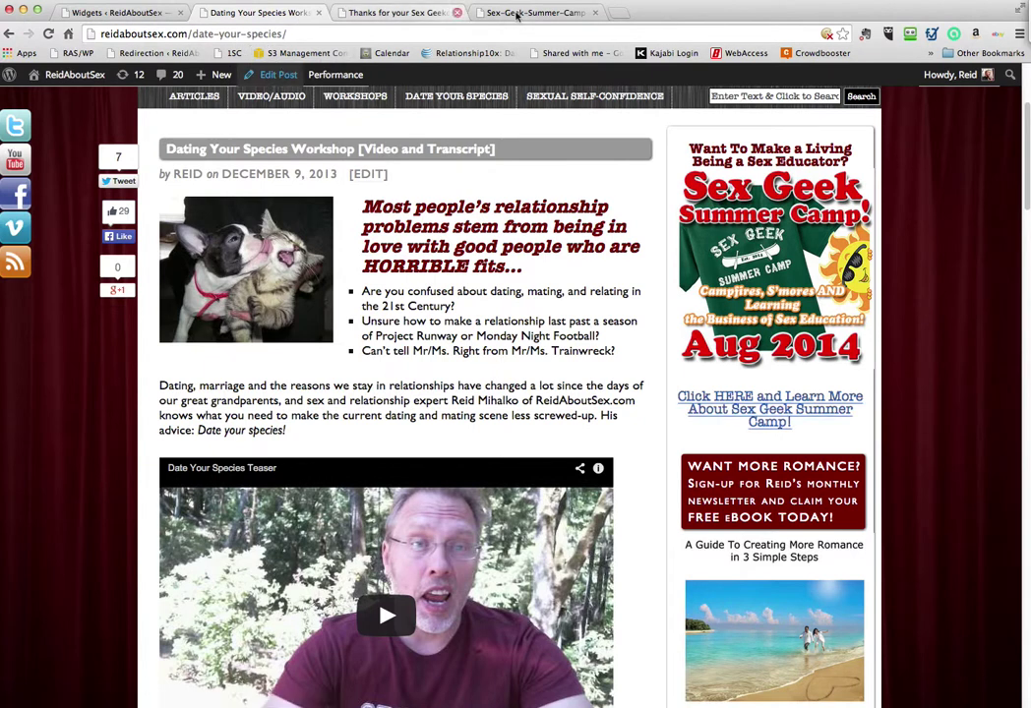
left_click(110, 11)
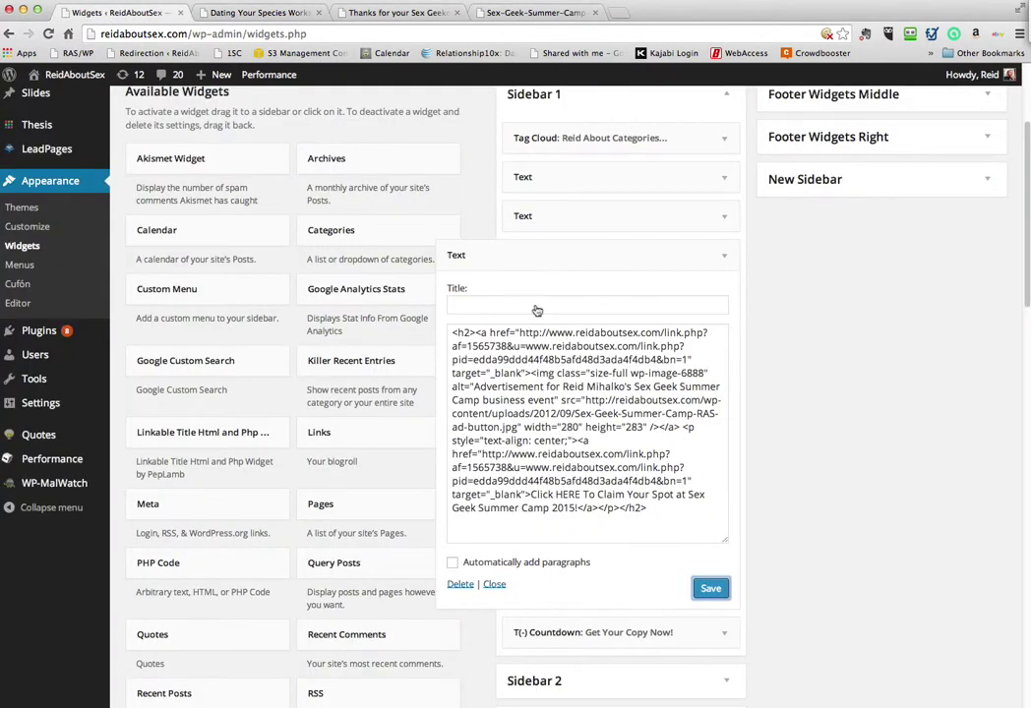
scroll(801, 281, "up", 3)
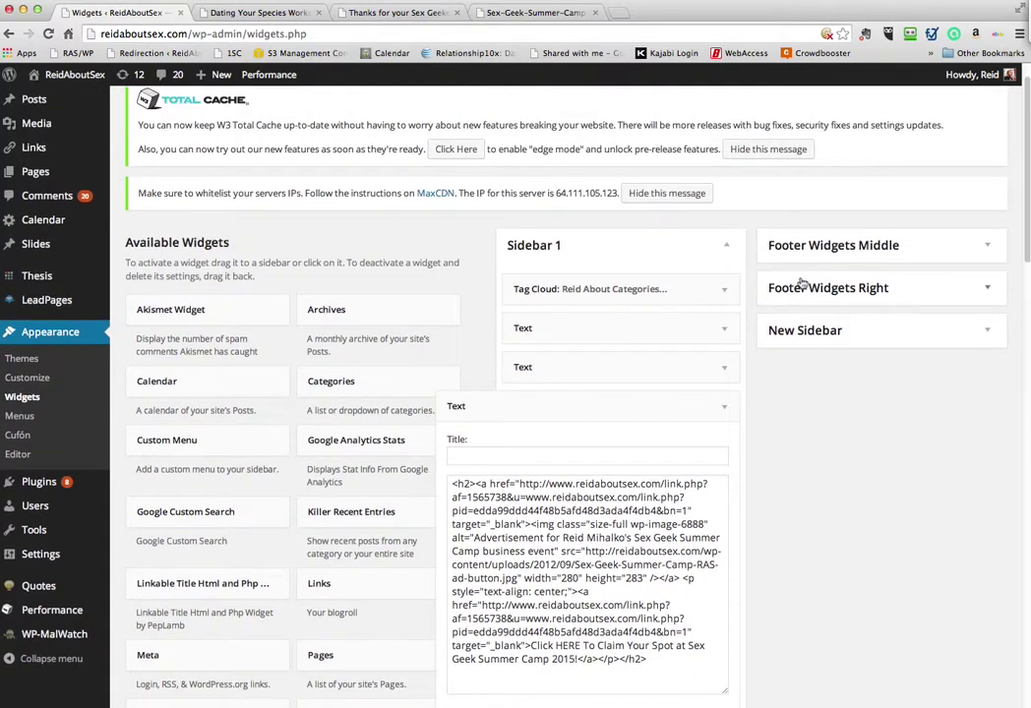
scroll(802, 283, "down", 1)
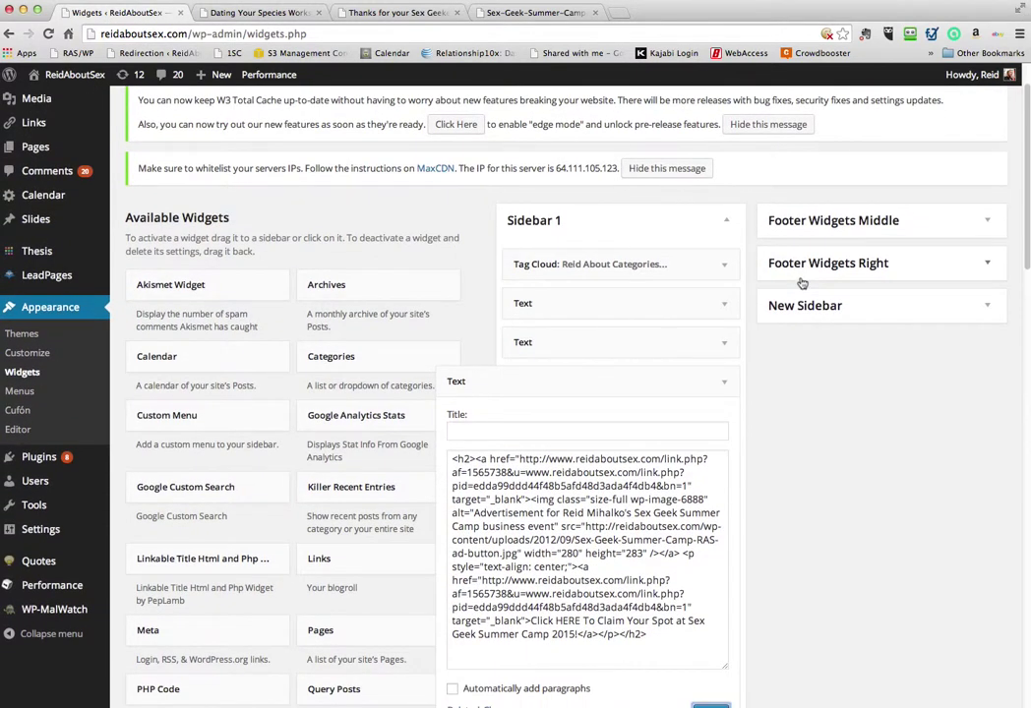
scroll(777, 282, "down", 2)
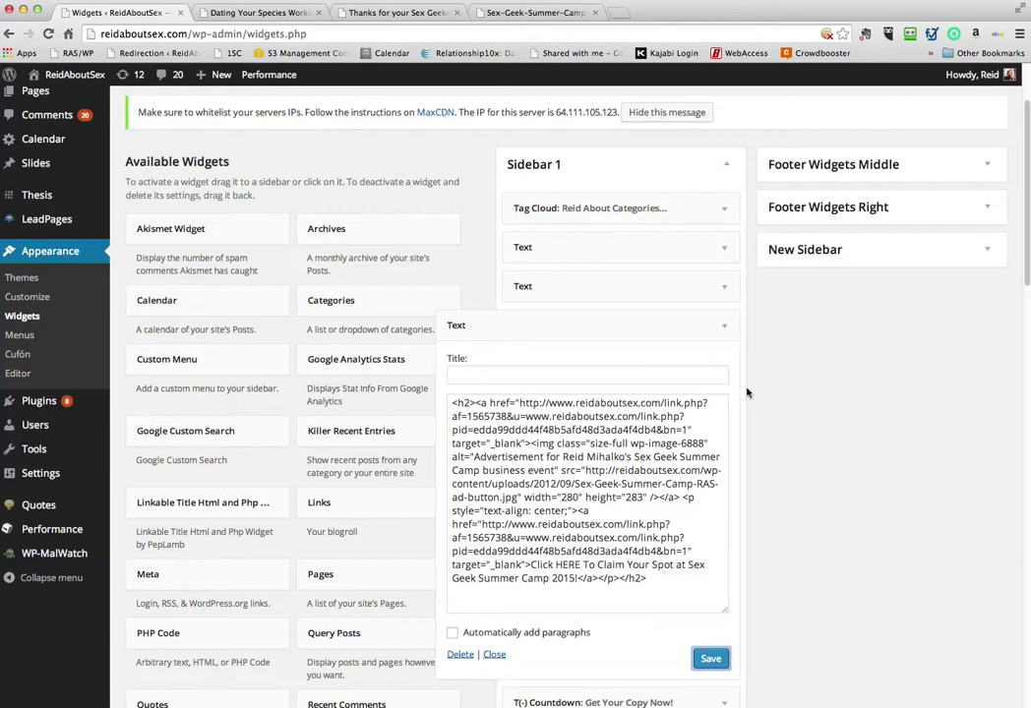
- Find the Sex Geek Summer Camp banner low in the Dating Your Species post's sidebar and check its updated caption and link
left_click(230, 13)
scroll(631, 395, "down", 10)
scroll(633, 397, "down", 15)
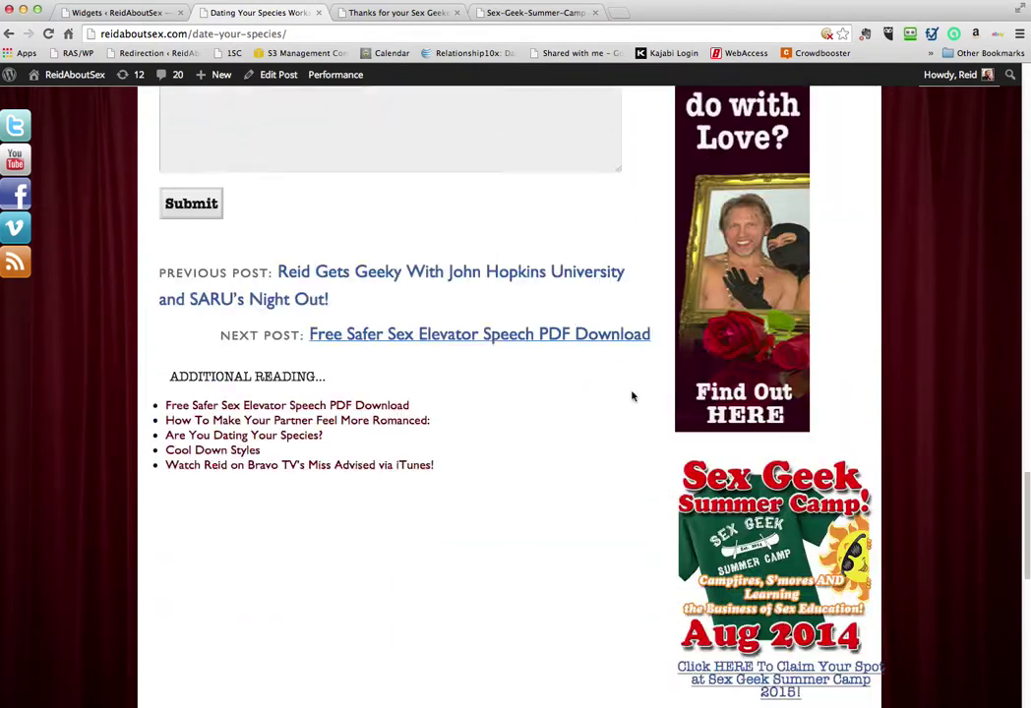
scroll(633, 396, "down", 5)
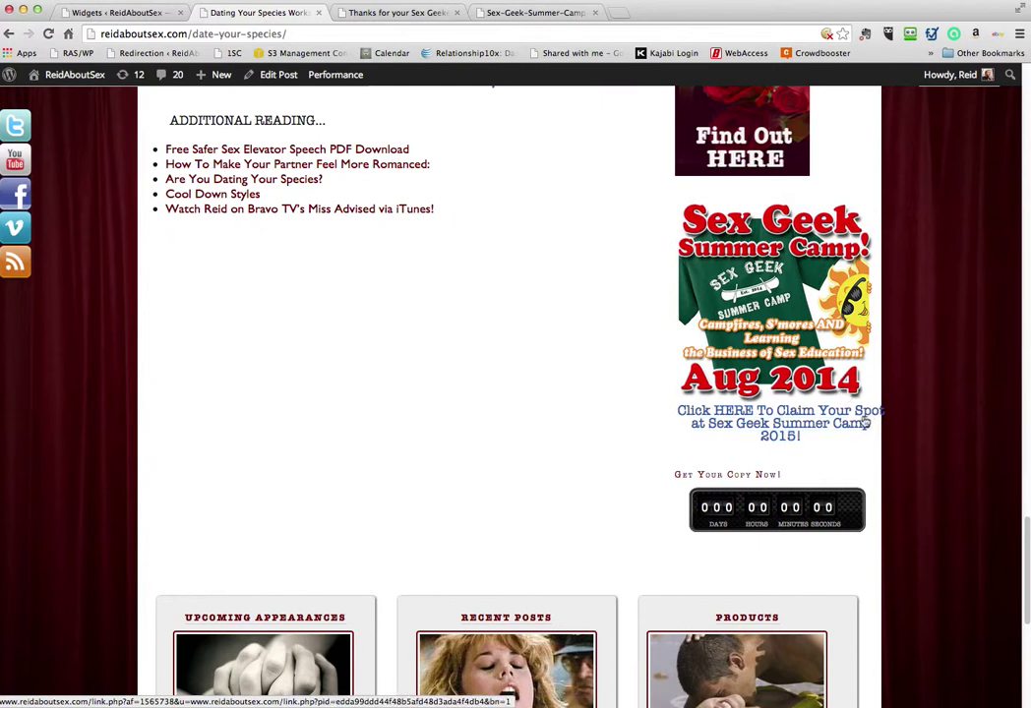
scroll(807, 419, "up", 1)
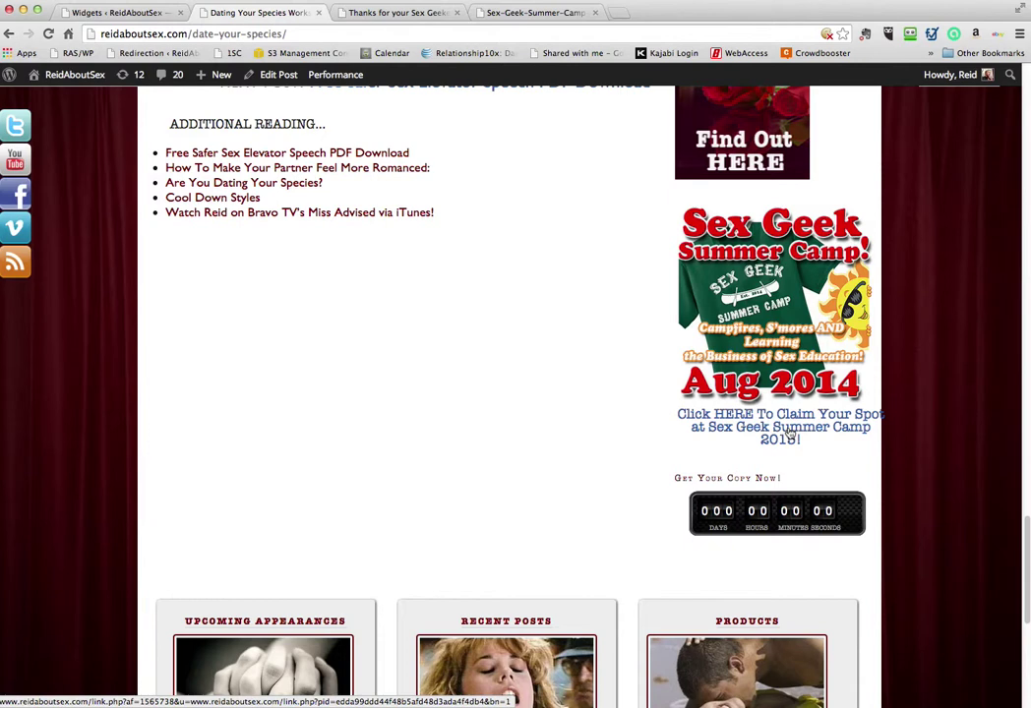
- Open the updated camp caption link and remove both Sex Geek Summer Camp 2015 Deposit entries from the shopping cart
left_click(789, 433)
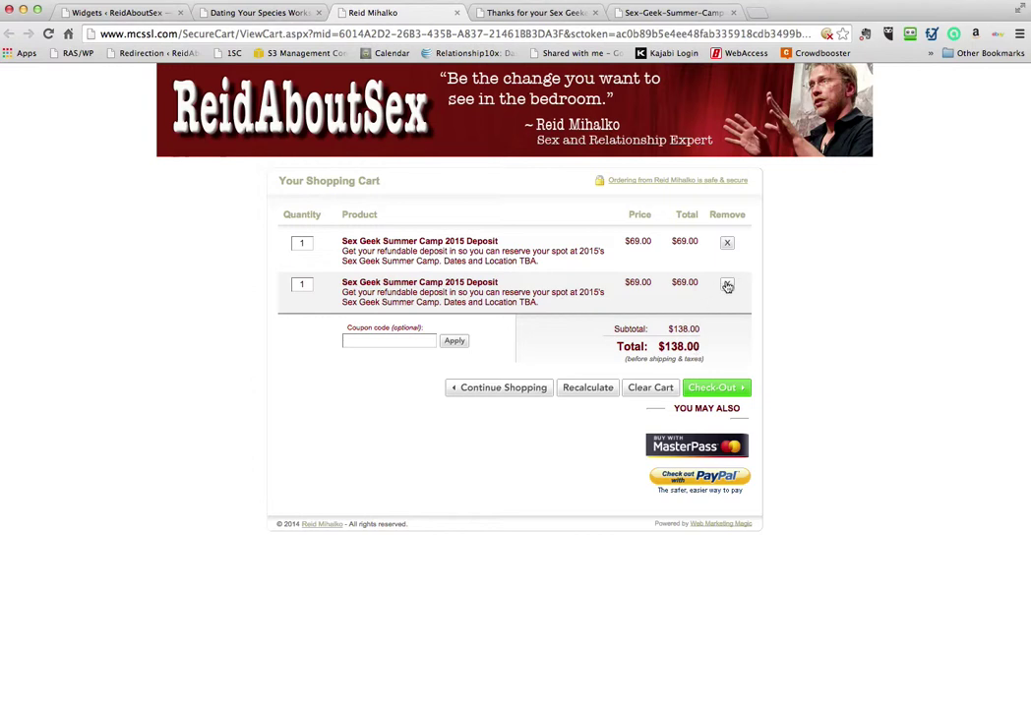
left_click(727, 287)
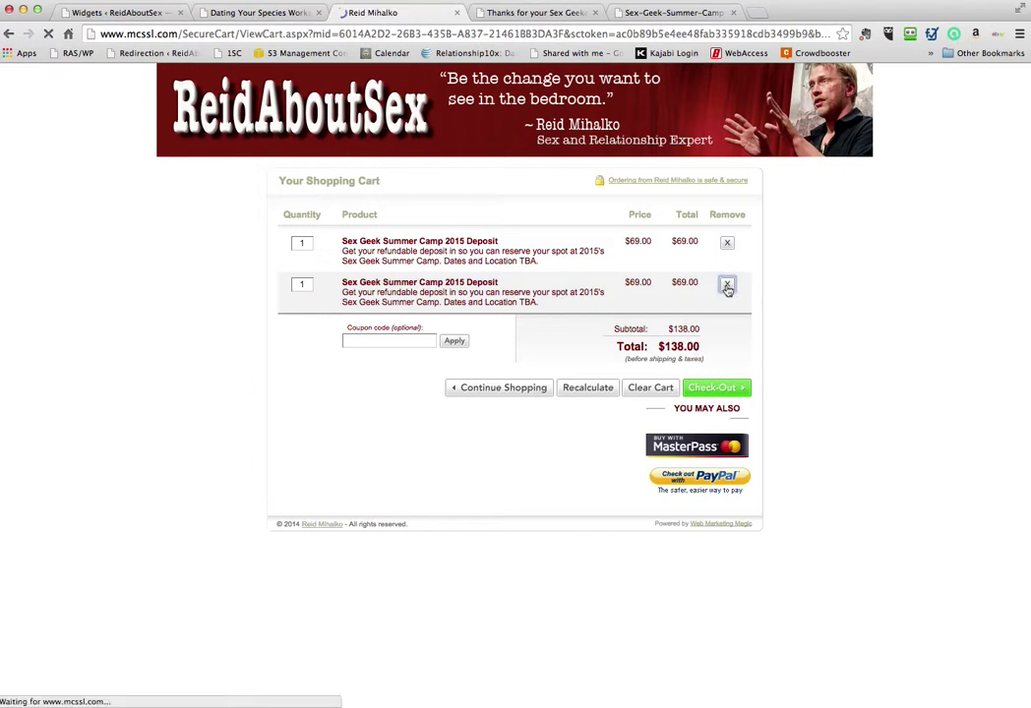
left_click(727, 245)
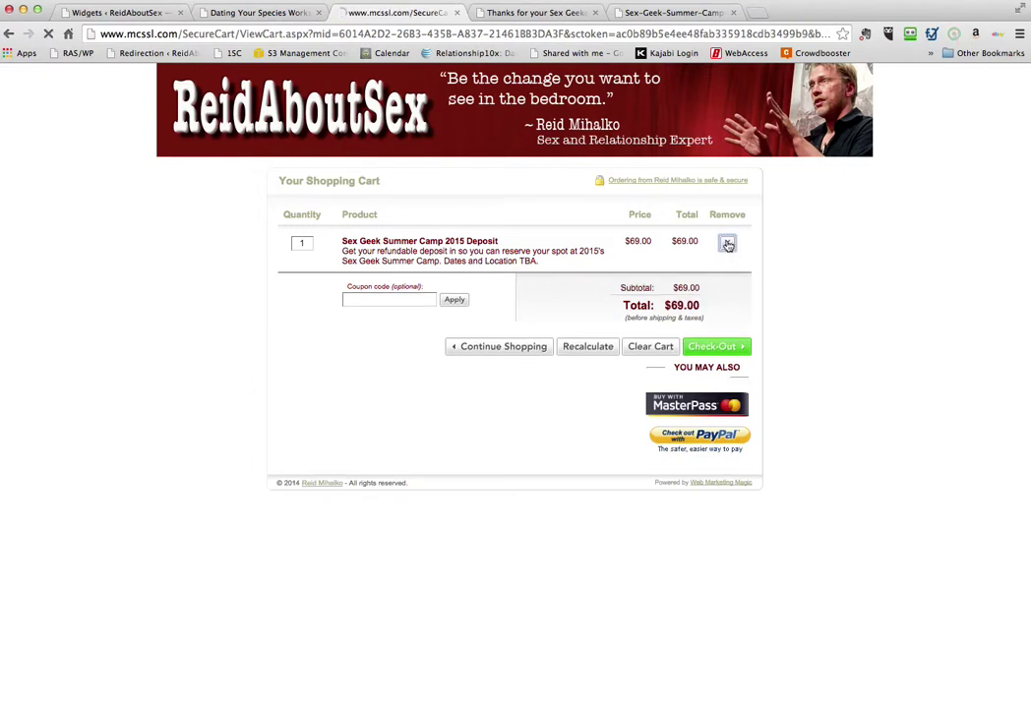
- Return to the Dating Your Species post and compare the lower camp banner with the one near the page's beginning
left_click(249, 14)
scroll(799, 379, "up", 10)
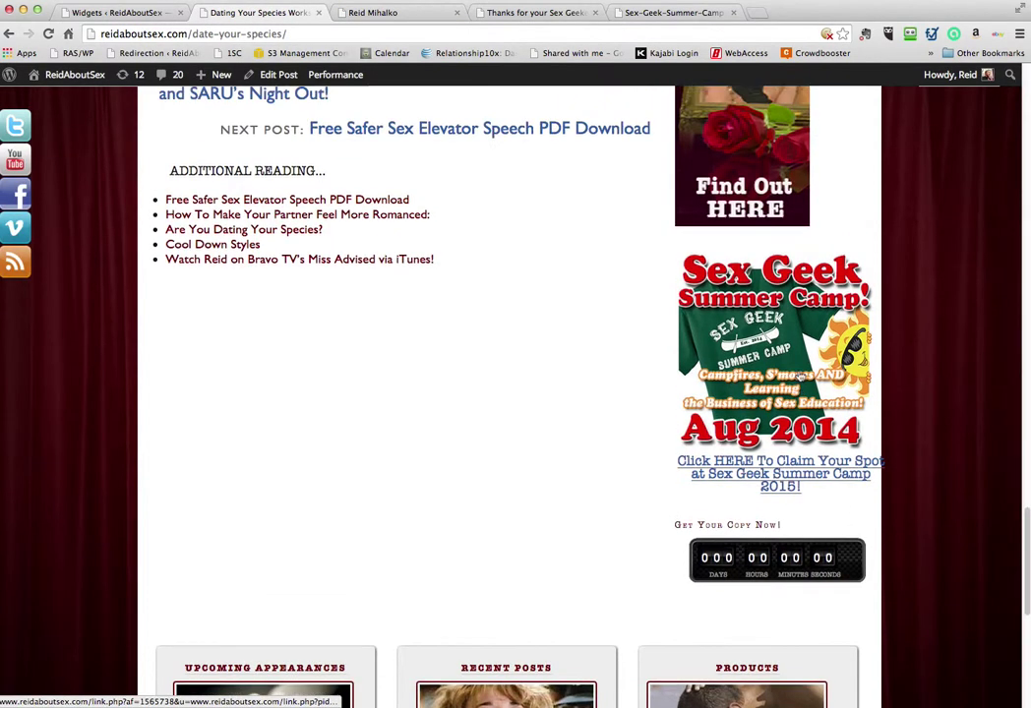
scroll(759, 372, "up", 10)
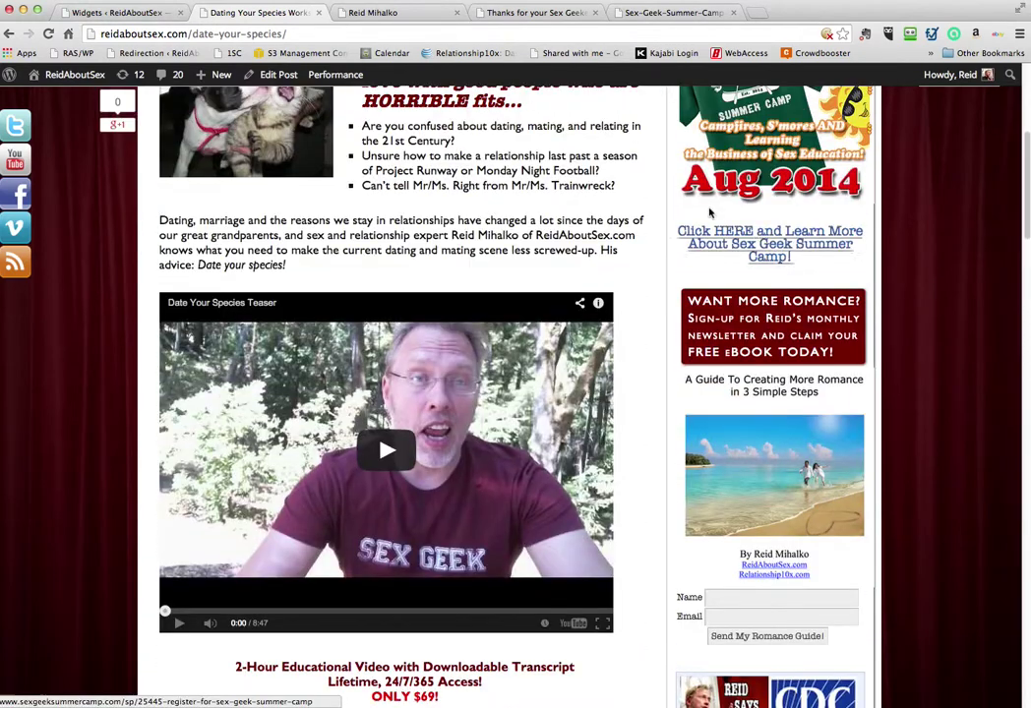
- Return to the Widgets page, check the widgets in New Sidebar, and review the camp banner code in the open Text widget
left_click(119, 14)
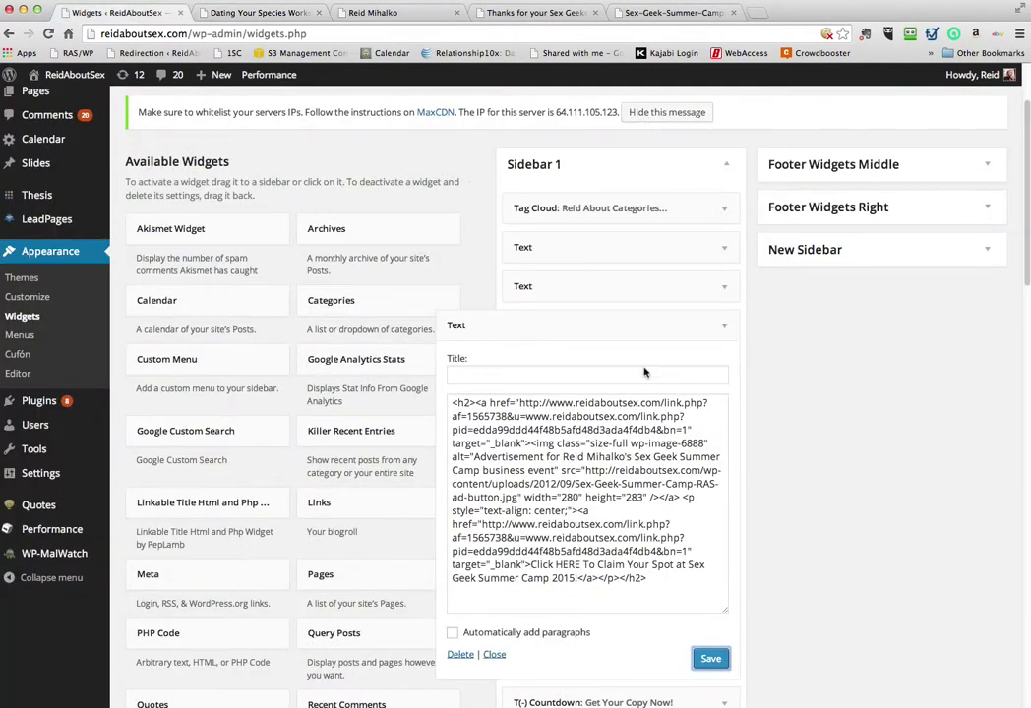
left_click(989, 251)
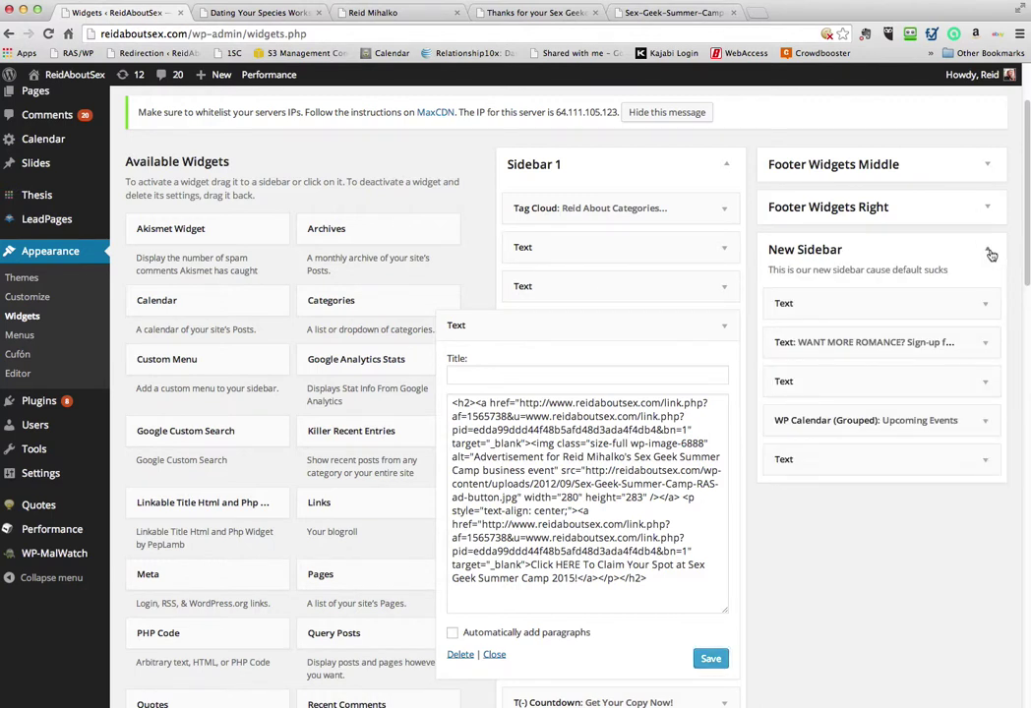
left_click(990, 253)
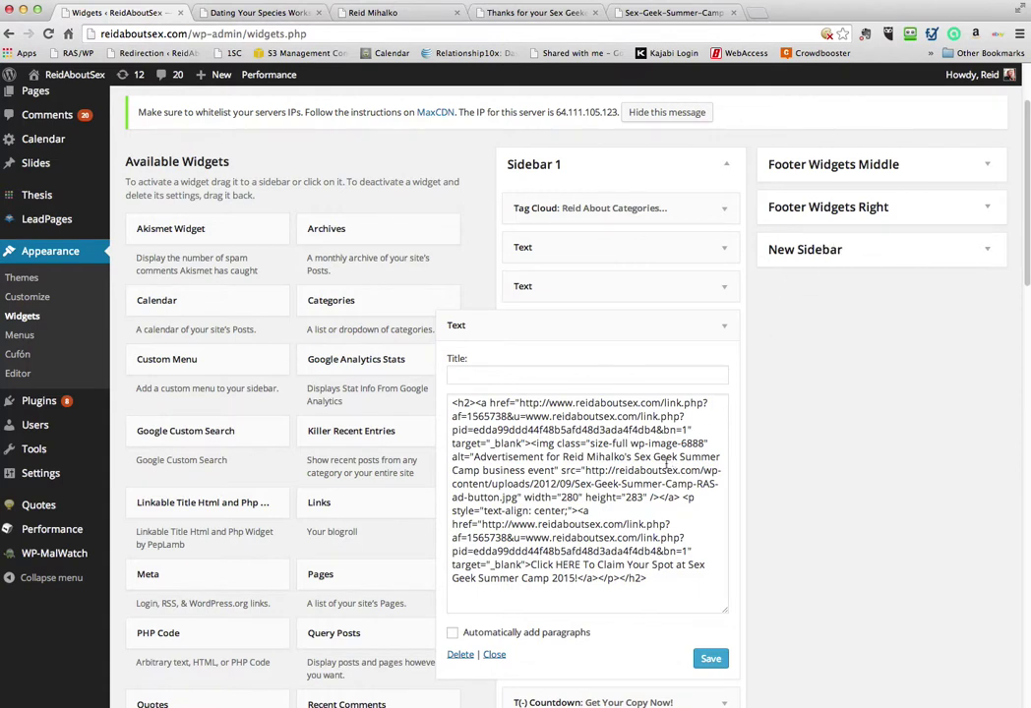
left_click(553, 443)
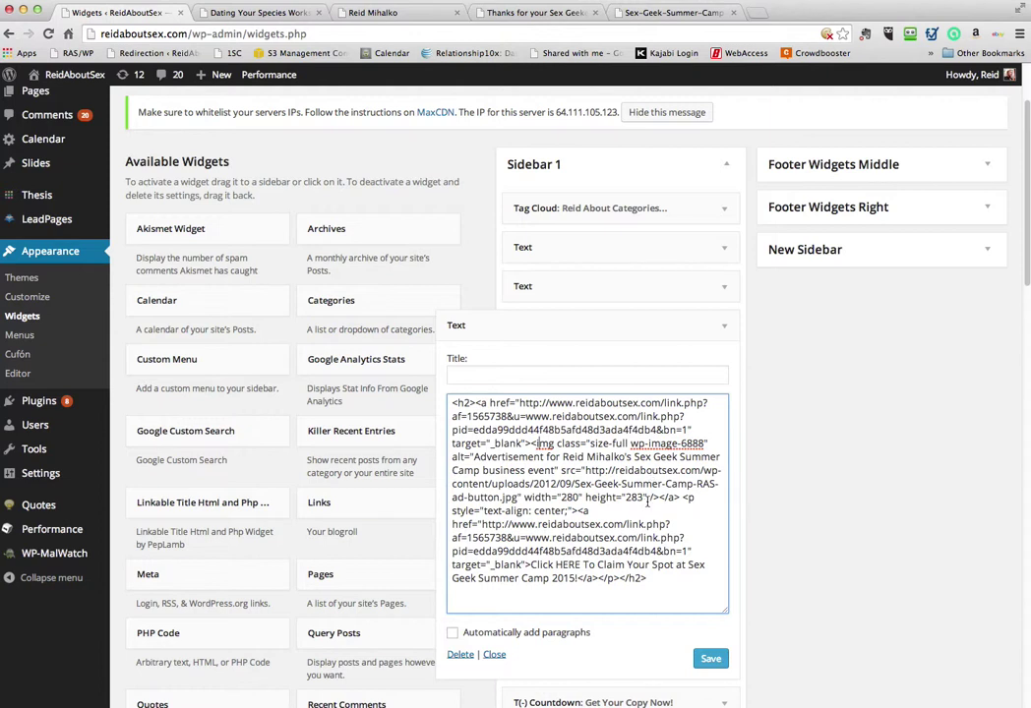
left_click_drag(654, 577, 452, 401)
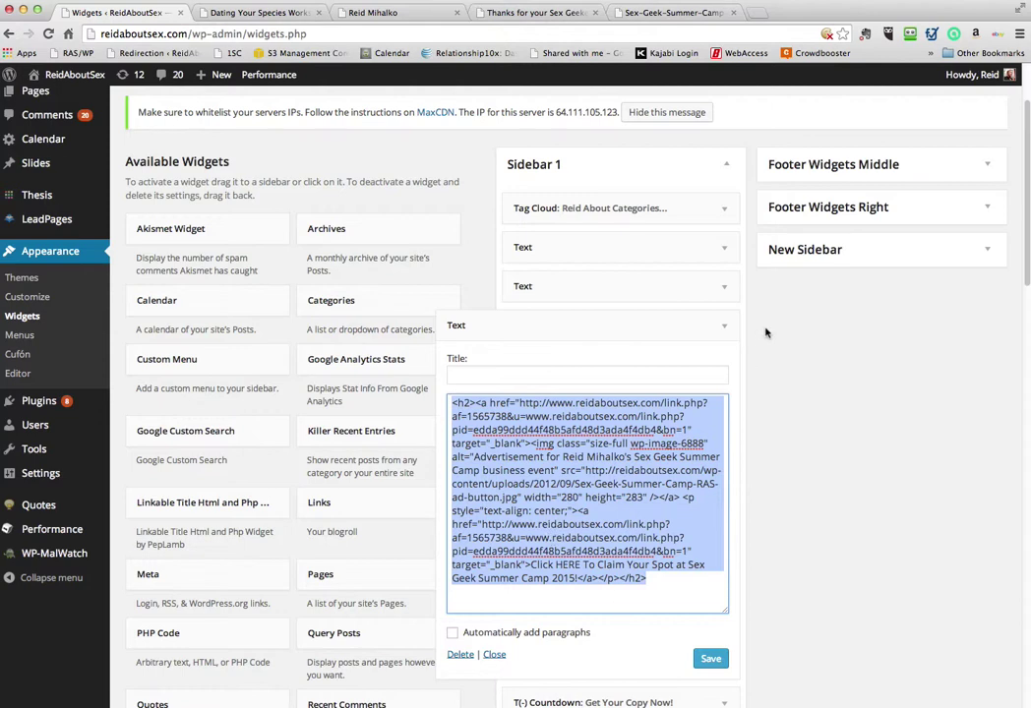
left_click(679, 498)
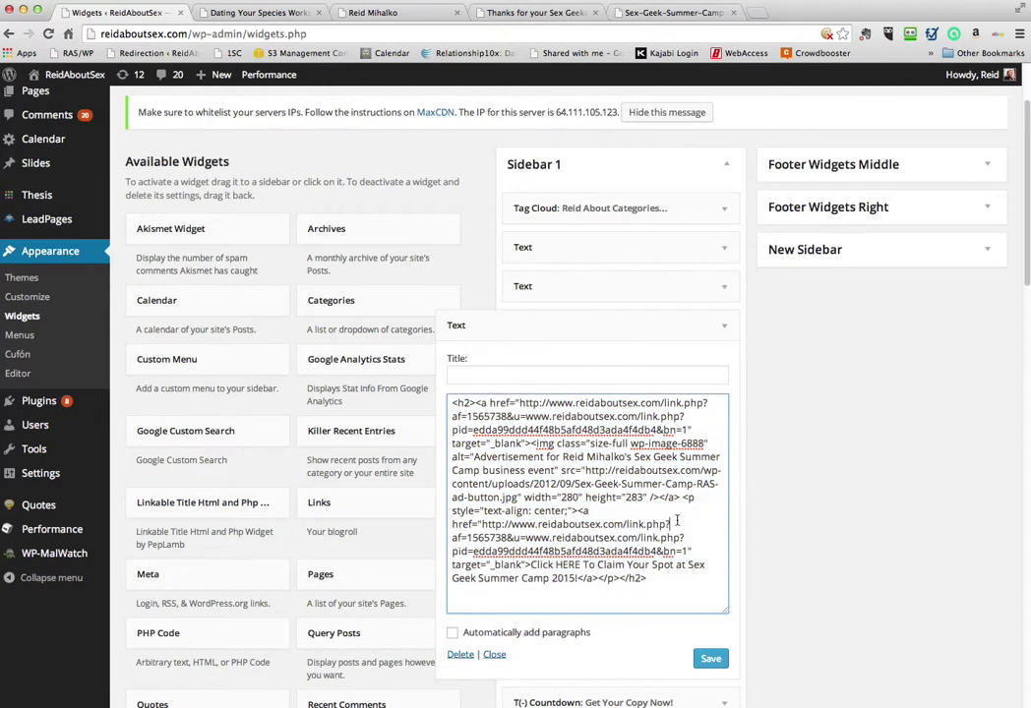
- Check which widgets Sidebar 2 holds and collapse it again
scroll(816, 526, "down", 5)
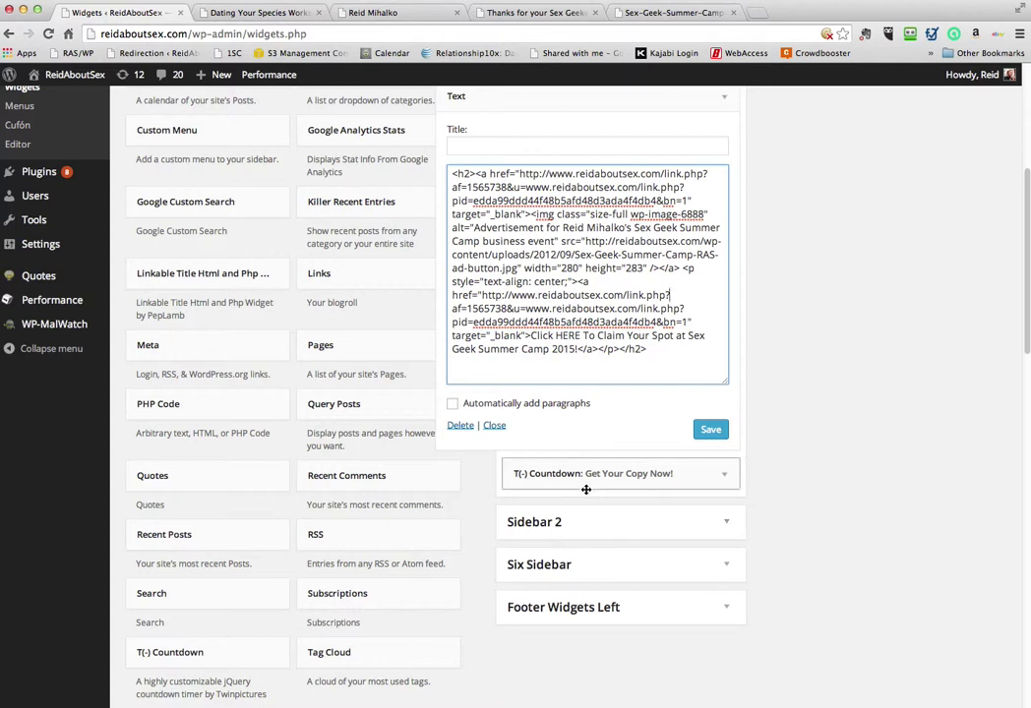
left_click(723, 523)
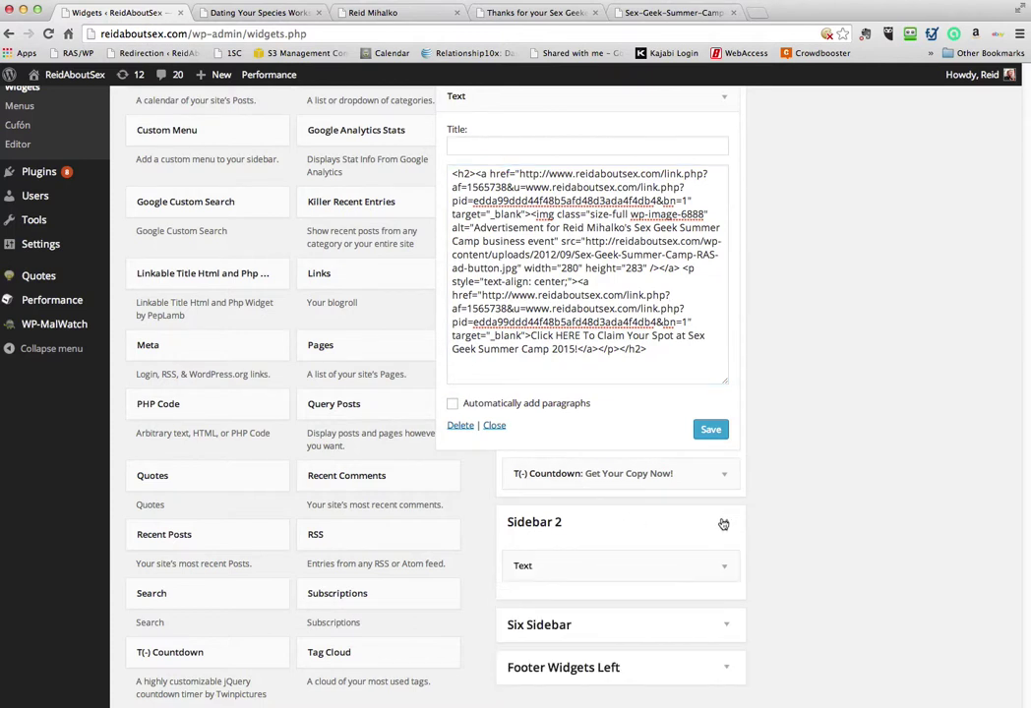
scroll(802, 526, "down", 3)
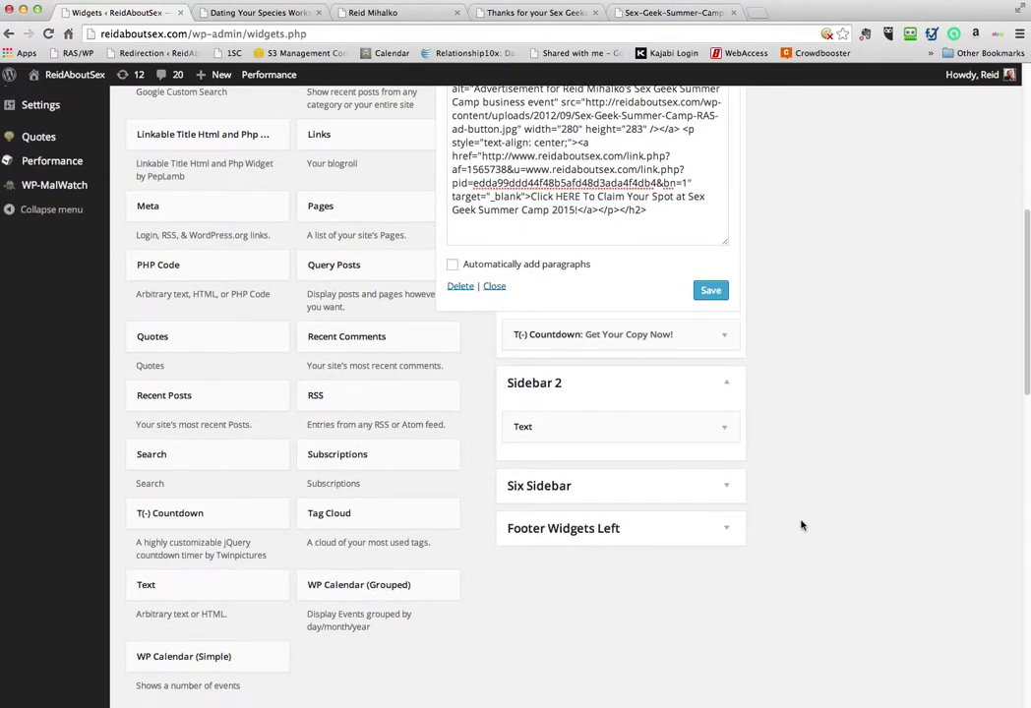
left_click(726, 383)
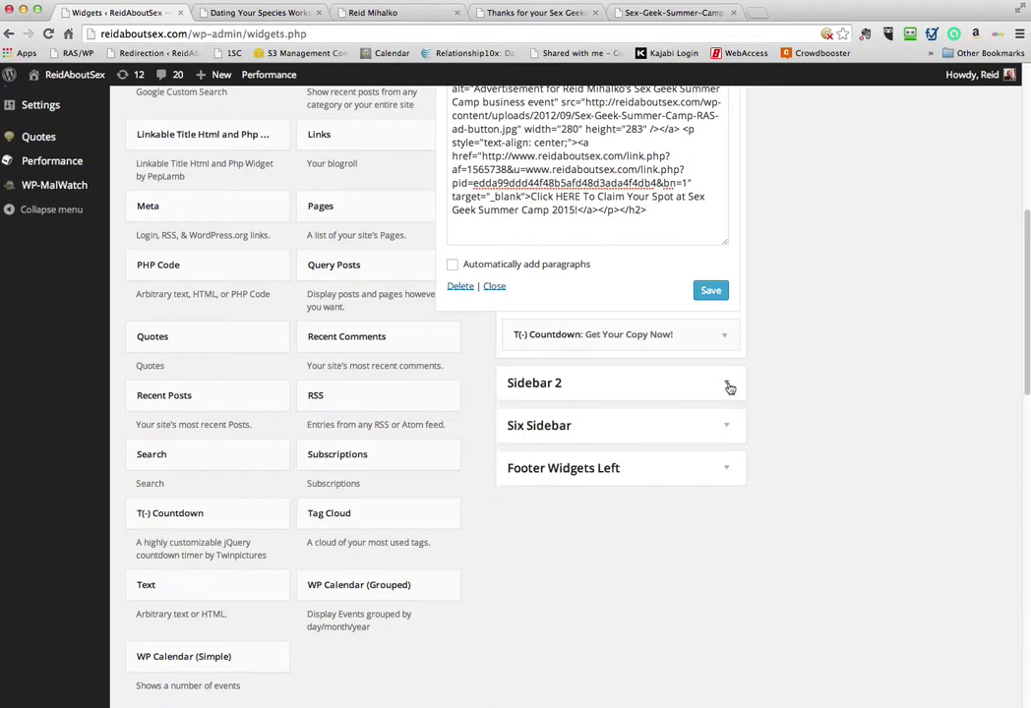
scroll(844, 403, "up", 3)
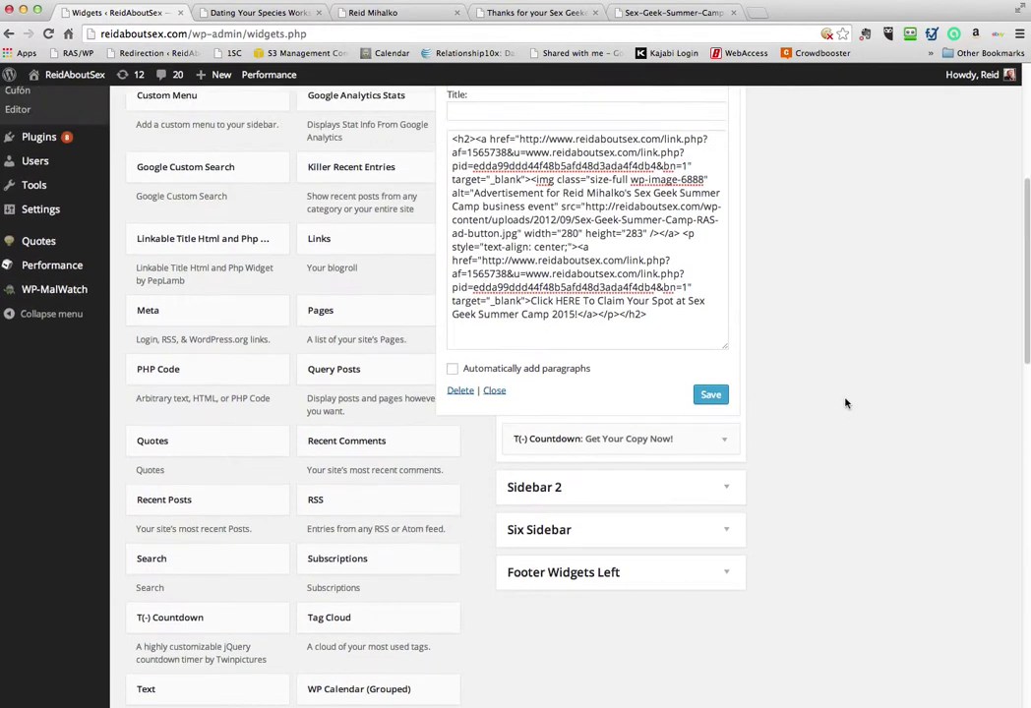
- Expand Six Sidebar and review its list of Text widgets
scroll(844, 403, "up", 2)
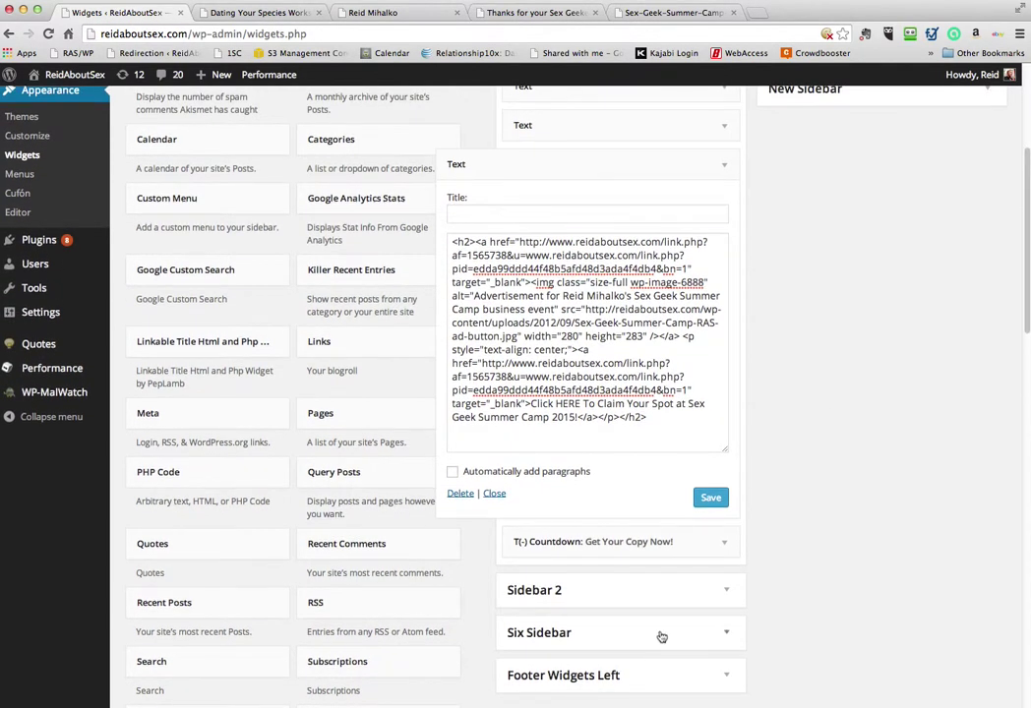
scroll(787, 600, "down", 3)
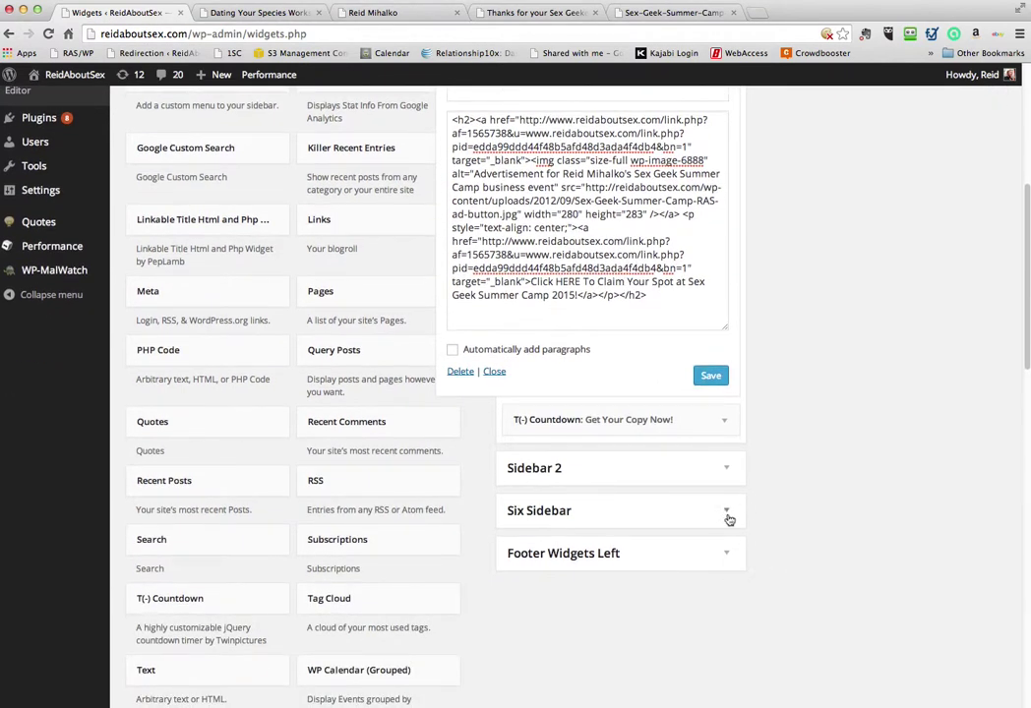
left_click(726, 514)
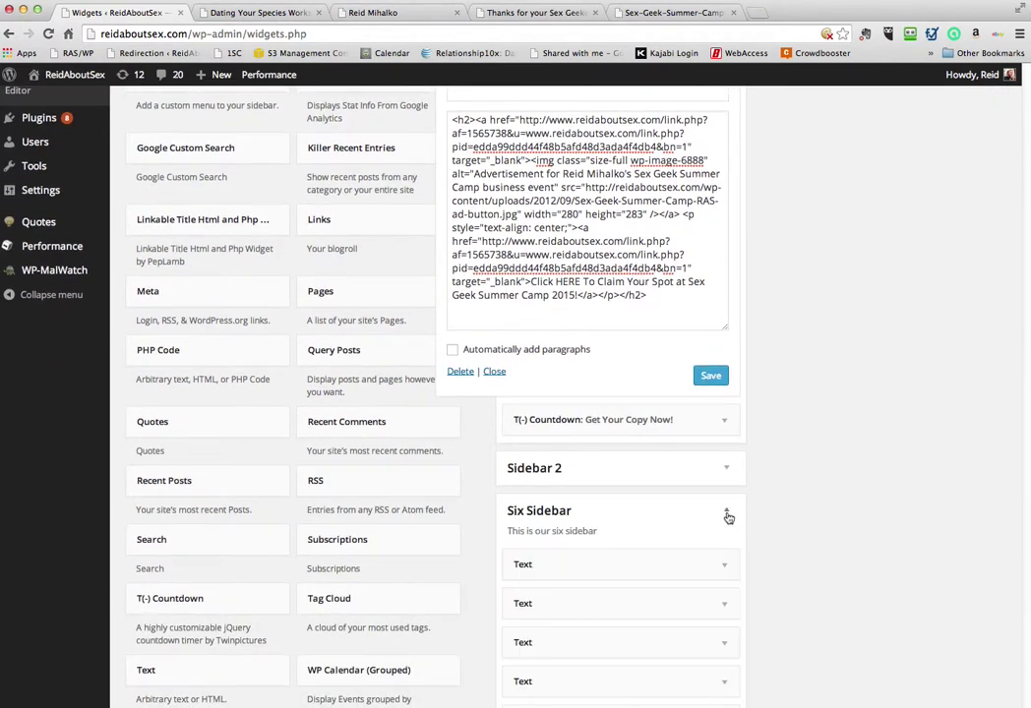
scroll(777, 513, "down", 3)
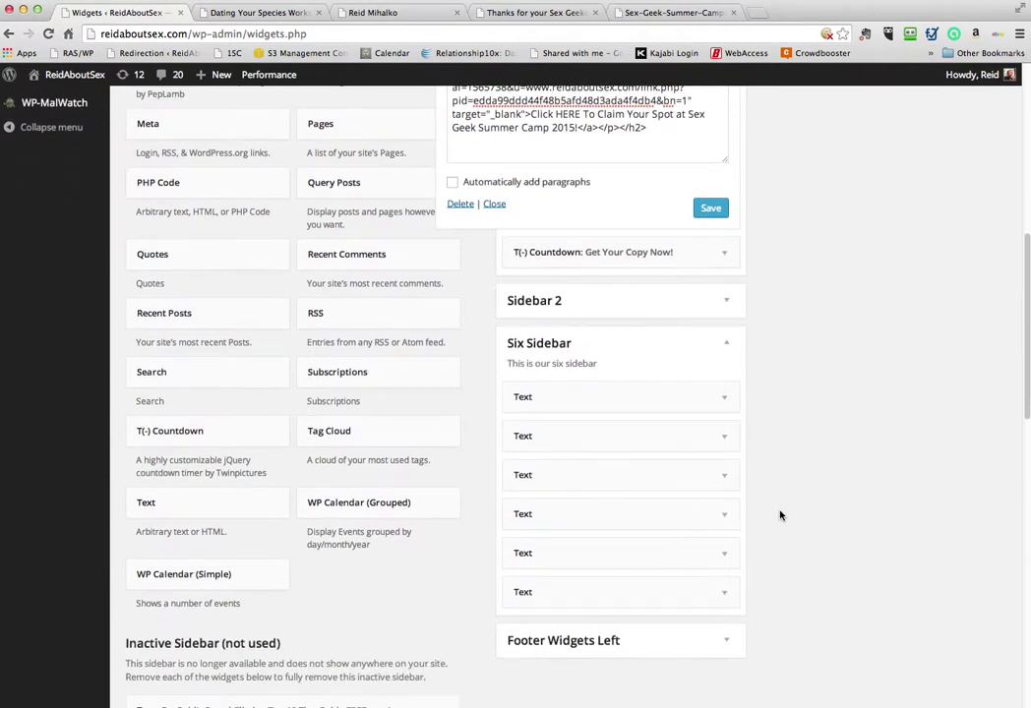
left_click(727, 345)
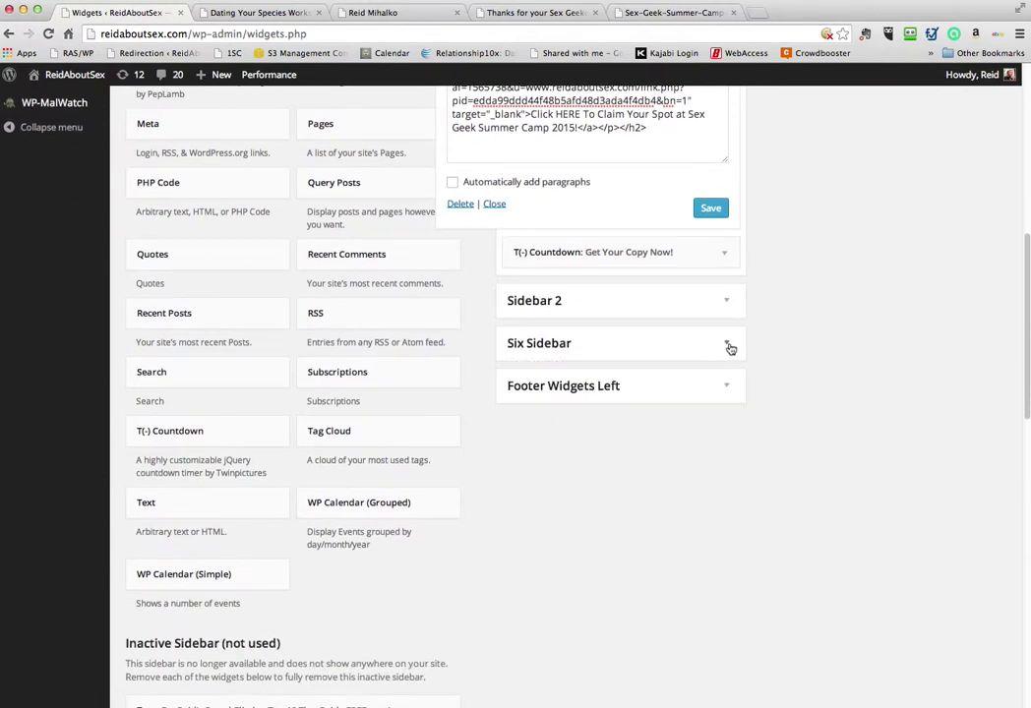
left_click(728, 346)
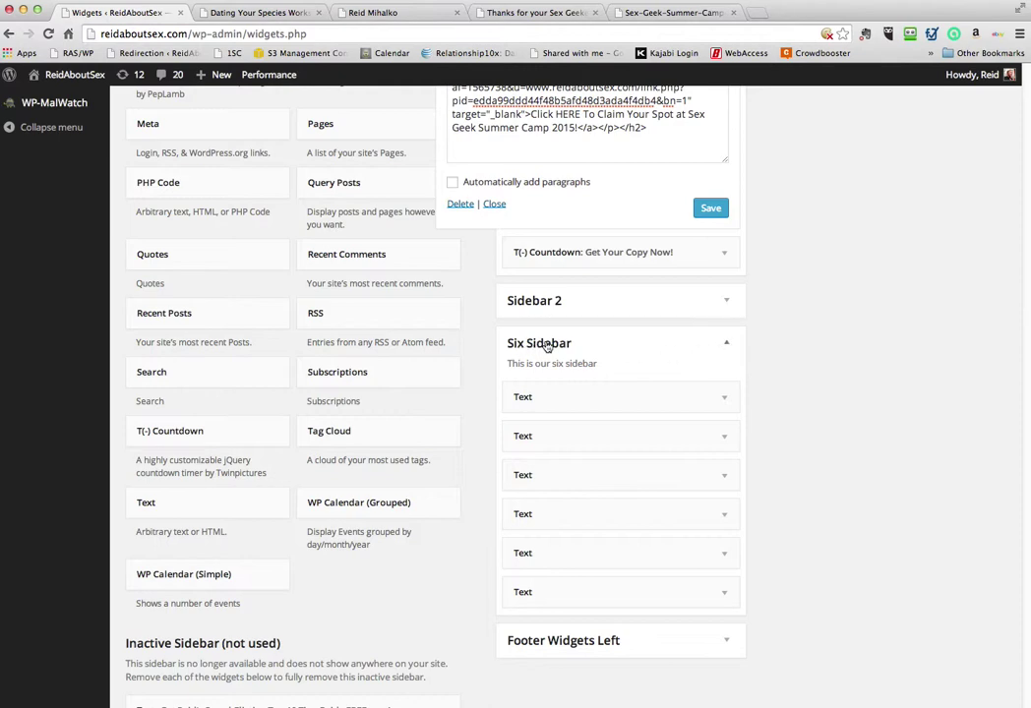
- Go from the Dating Your Species post to the ReidAboutSex home page and examine its row of banner buttons
left_click(236, 14)
scroll(143, 163, "up", 8)
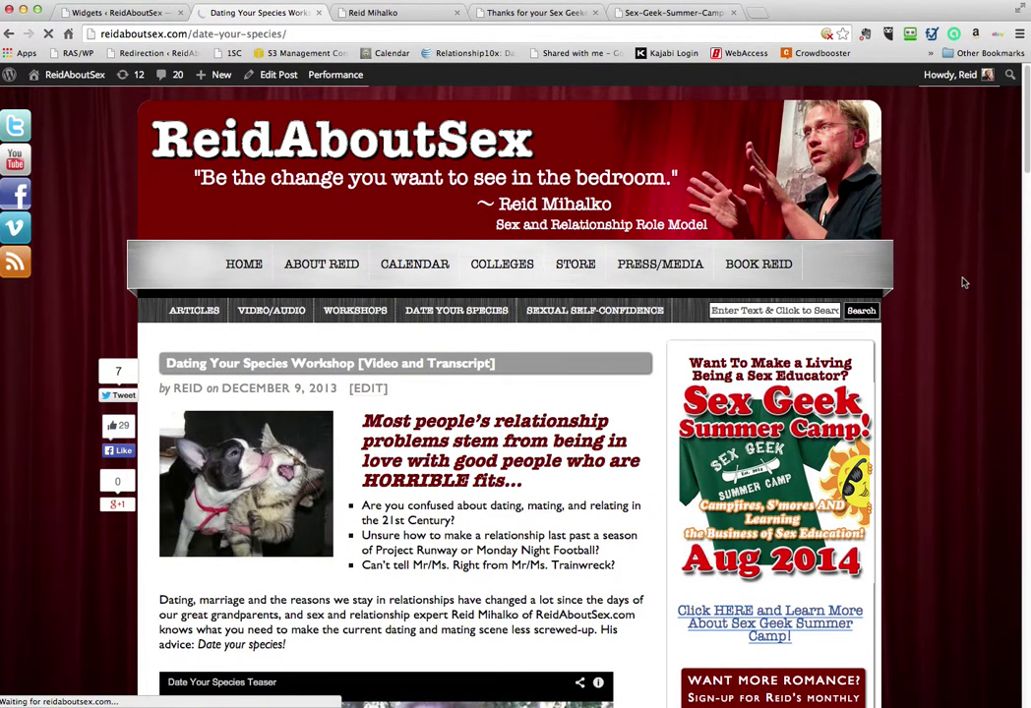
left_click(251, 269)
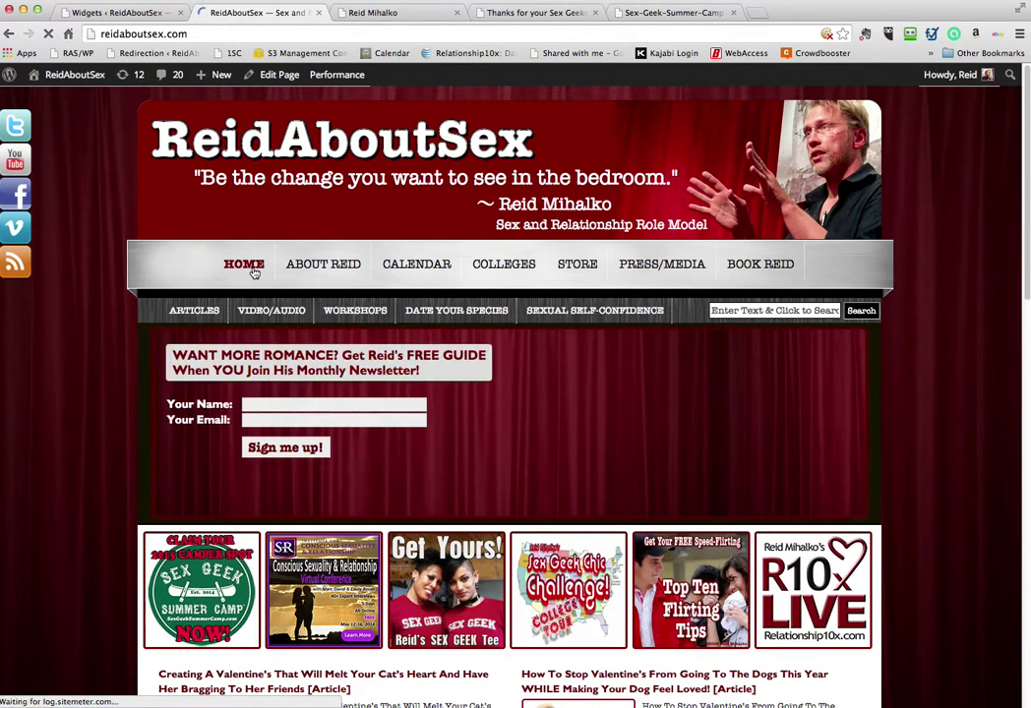
scroll(110, 398, "down", 5)
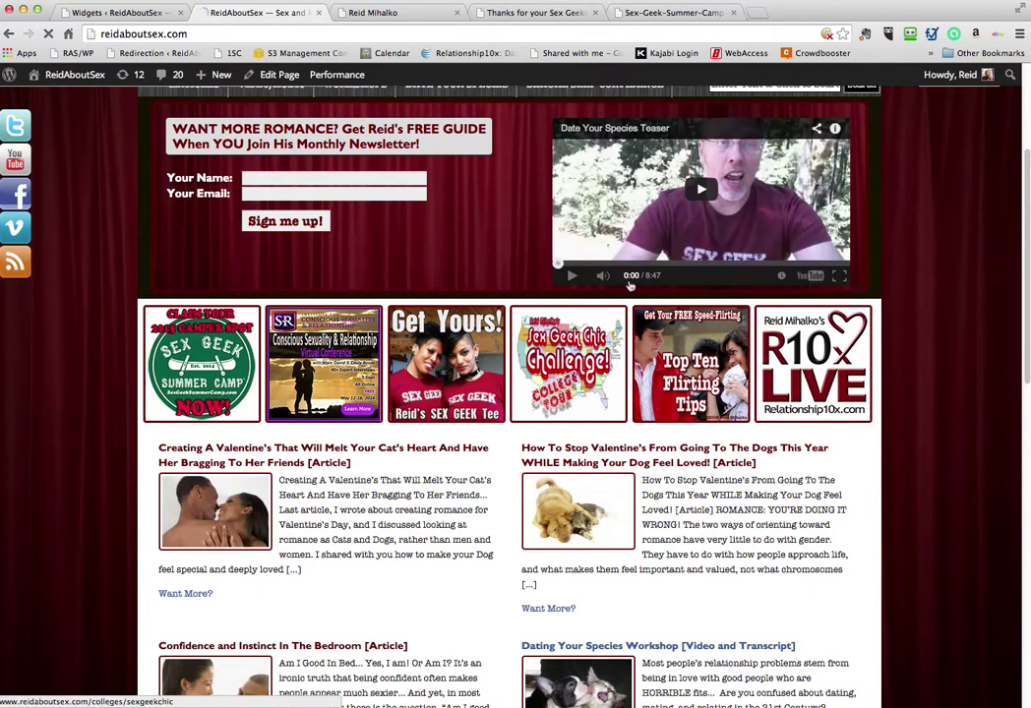
- Return to the Widgets page and review the image reference in the camp banner's Text widget code
left_click(118, 13)
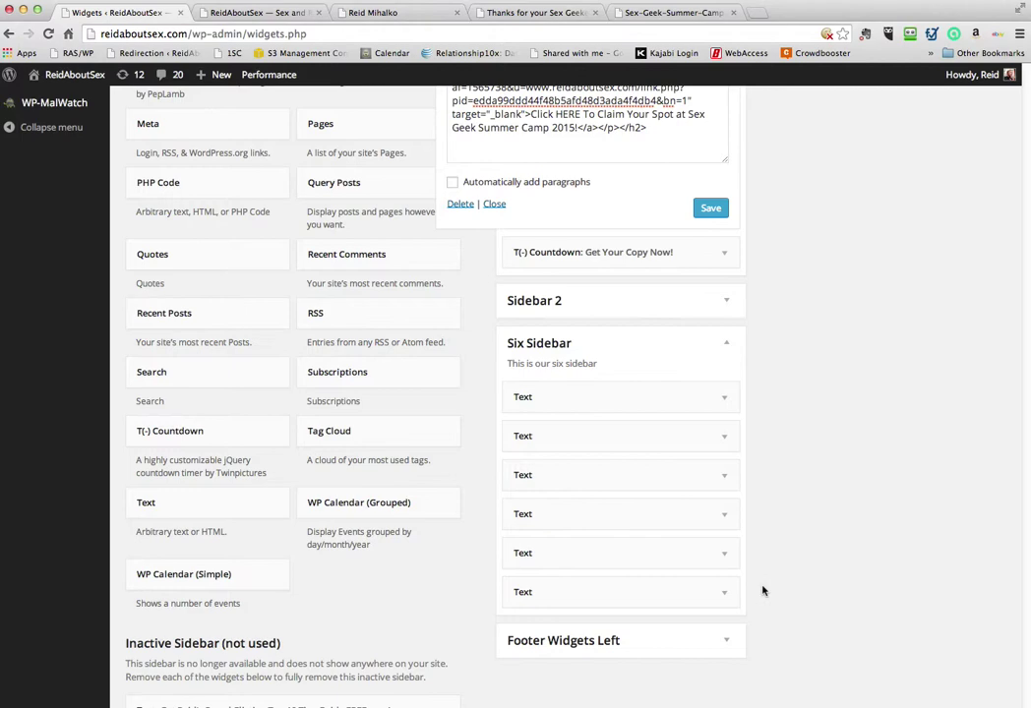
scroll(851, 366, "up", 5)
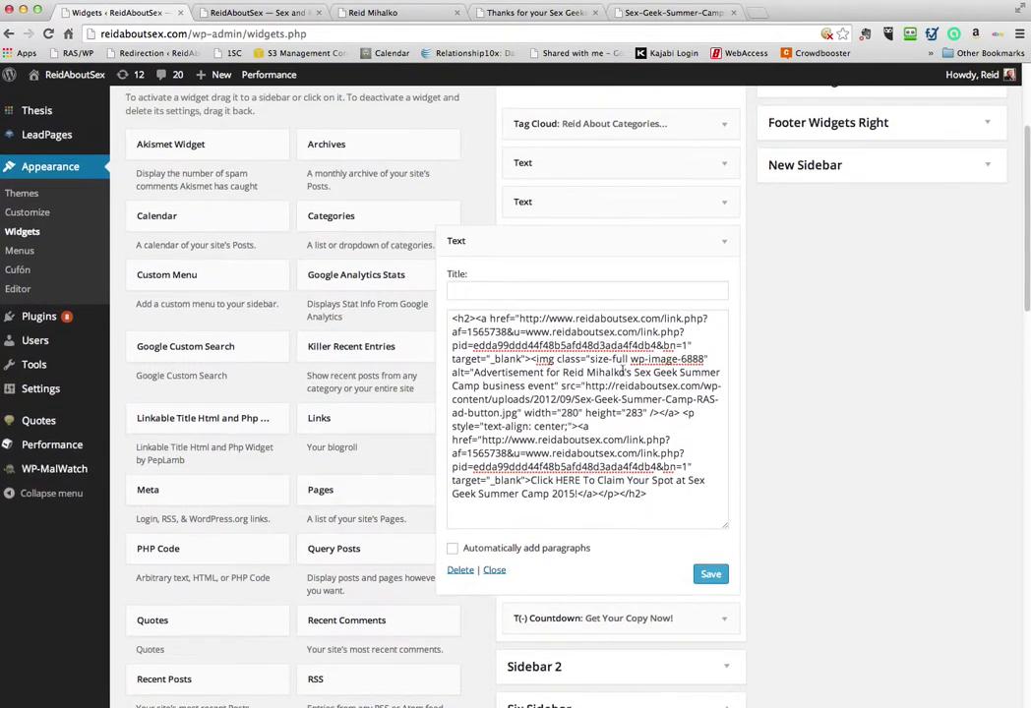
left_click(681, 360)
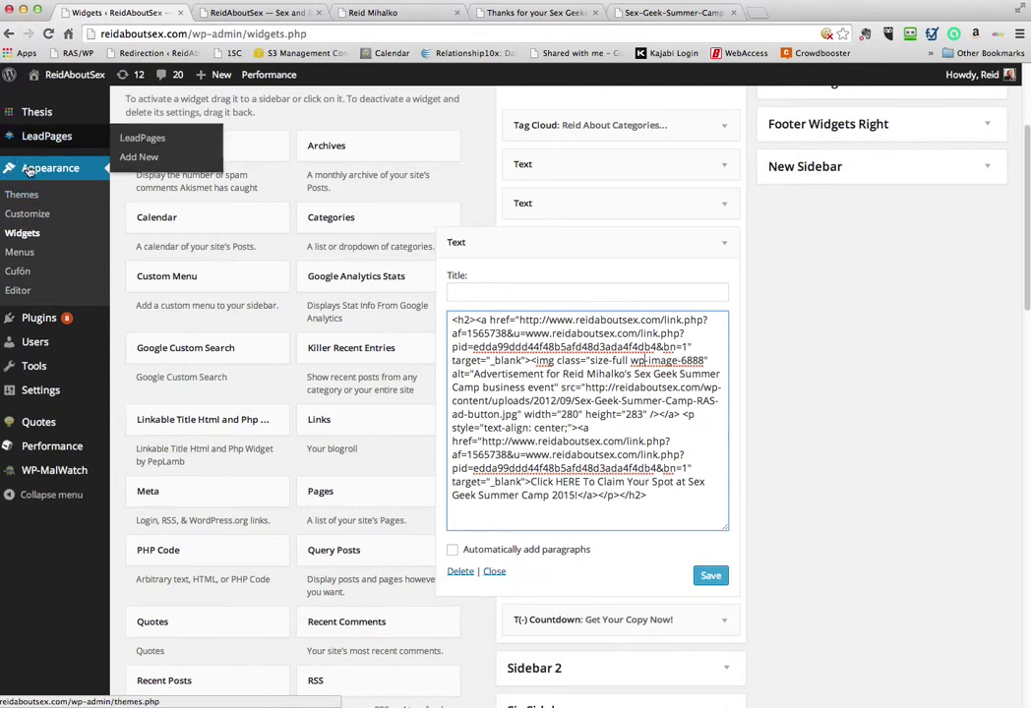
scroll(50, 295, "up", 1)
scroll(49, 294, "up", 5)
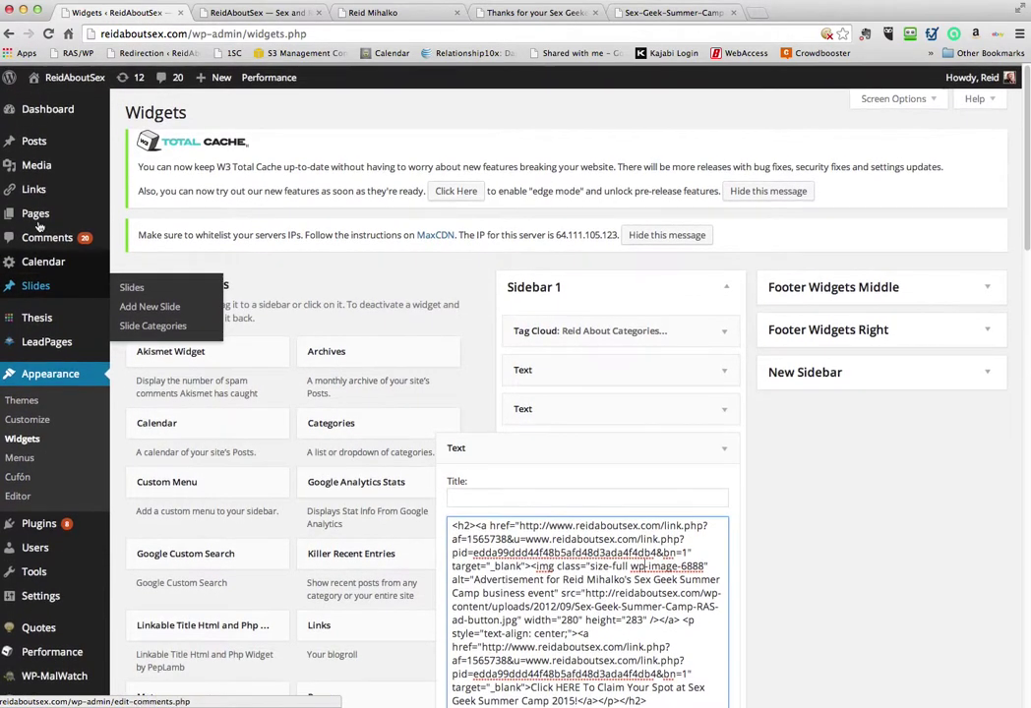
- Open the Media Library in a new tab and look through its first page for Sex Geek Summer Camp images
right_click(29, 165)
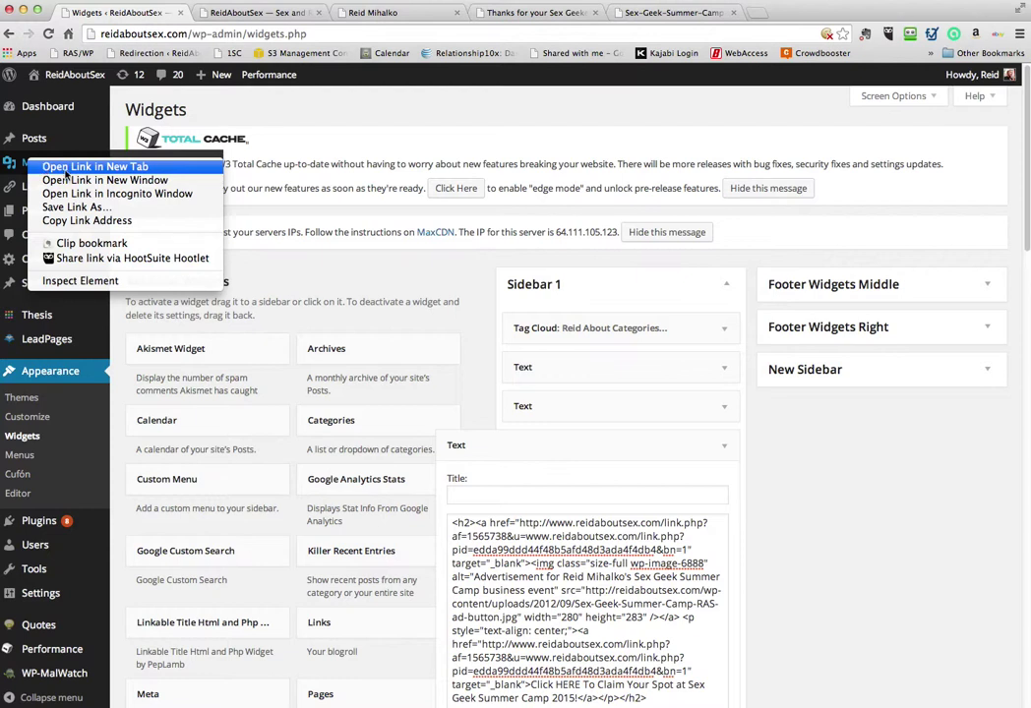
left_click(95, 167)
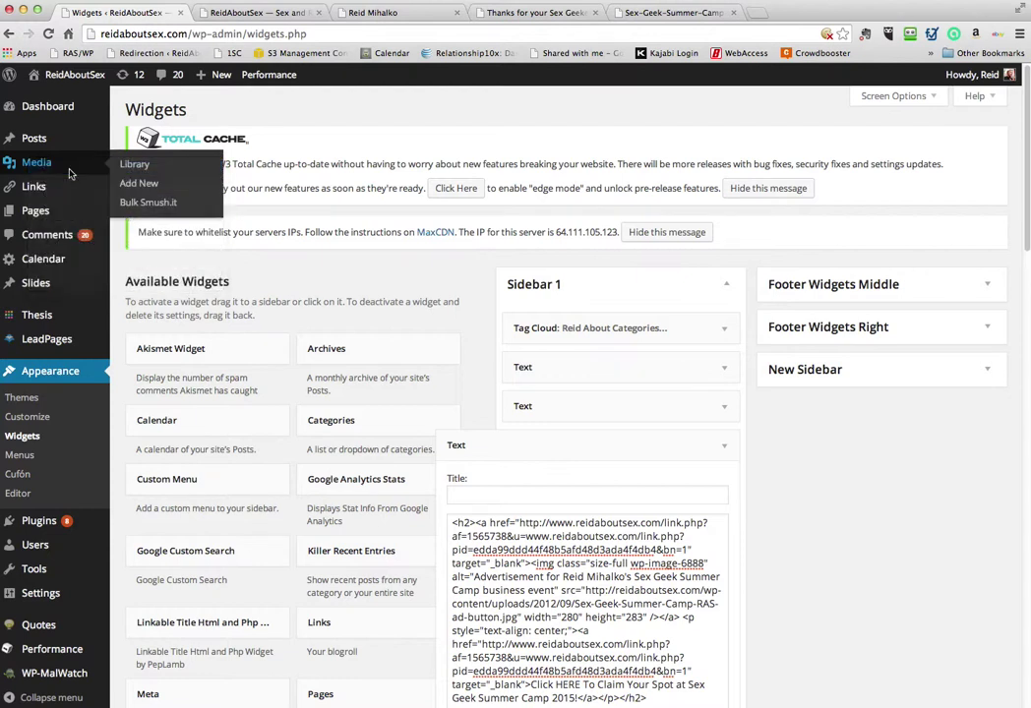
left_click(260, 12)
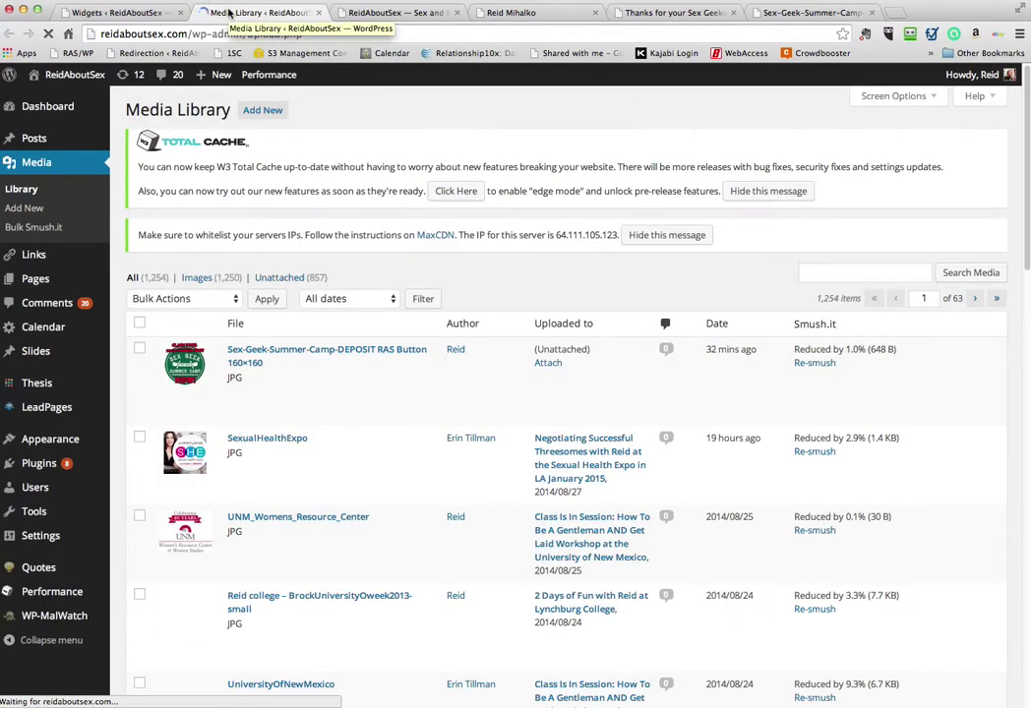
scroll(285, 394, "down", 3)
scroll(296, 401, "down", 10)
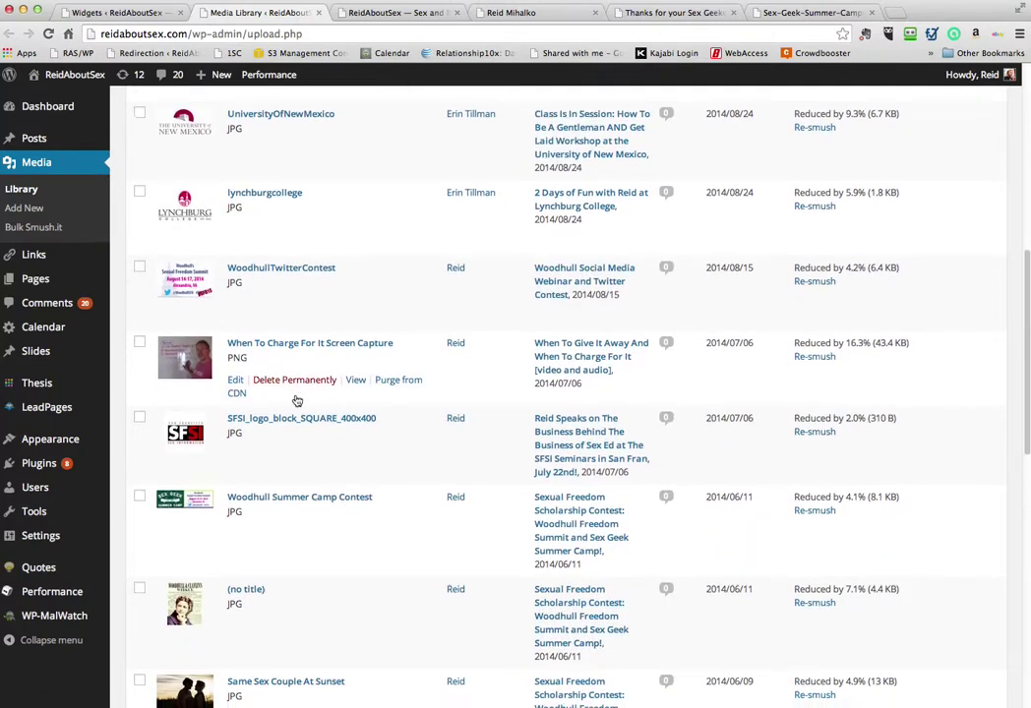
scroll(296, 400, "down", 12)
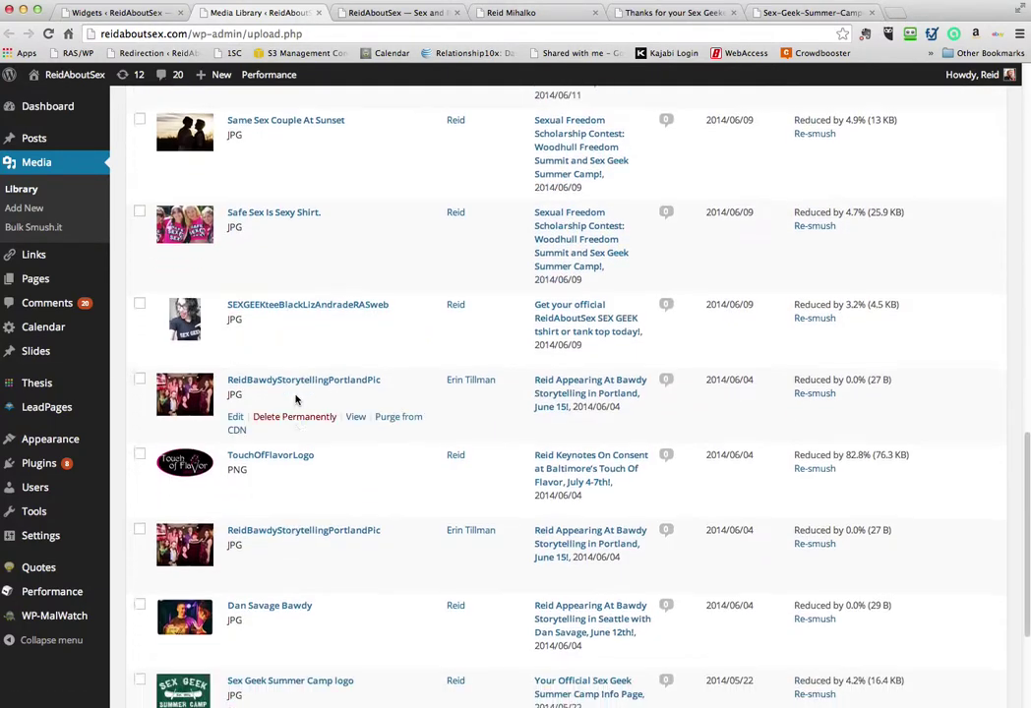
scroll(296, 400, "down", 5)
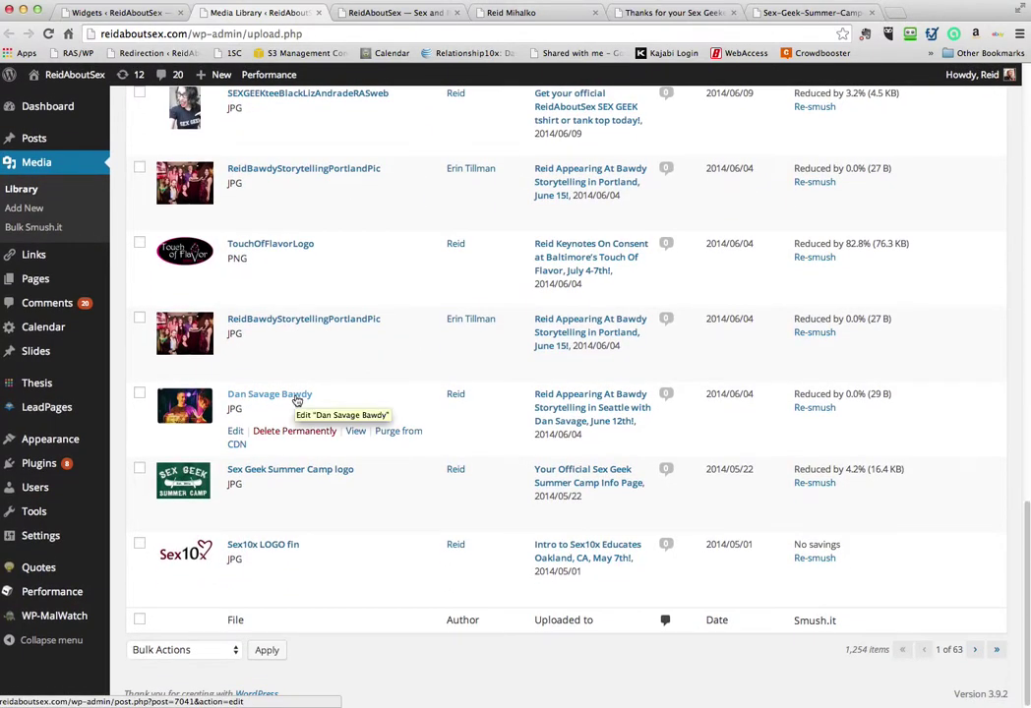
- Open the Sex Geek Summer Camp logo entry, examine its image and file details, and go back to the Media Library
left_click(292, 474)
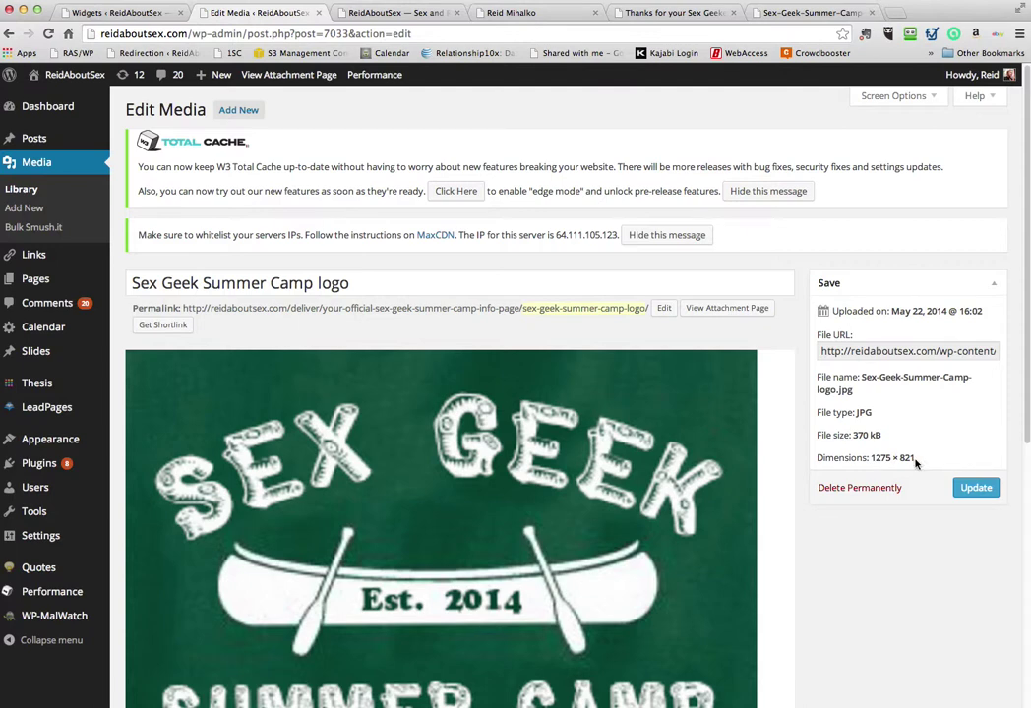
scroll(915, 462, "down", 5)
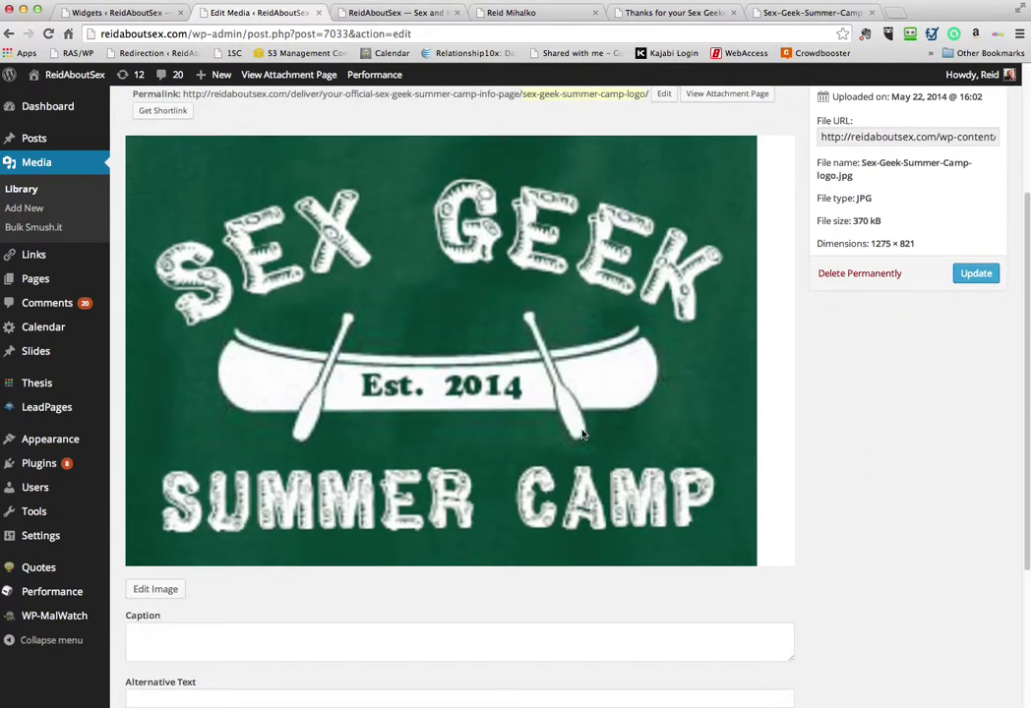
scroll(583, 434, "up", 1)
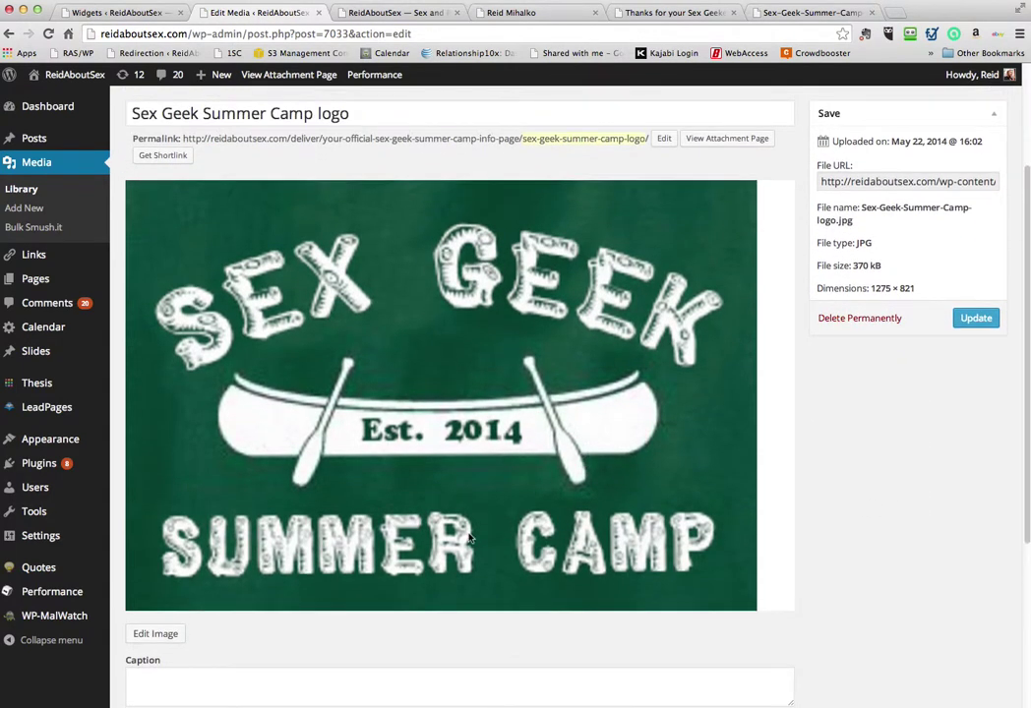
scroll(855, 413, "up", 4)
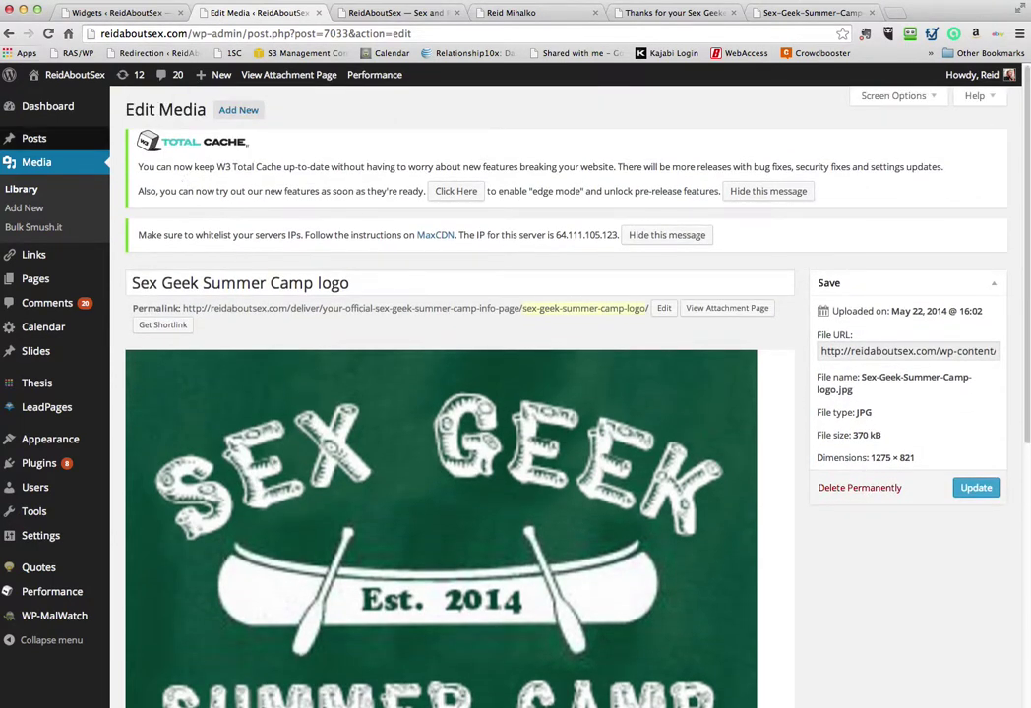
left_click(7, 34)
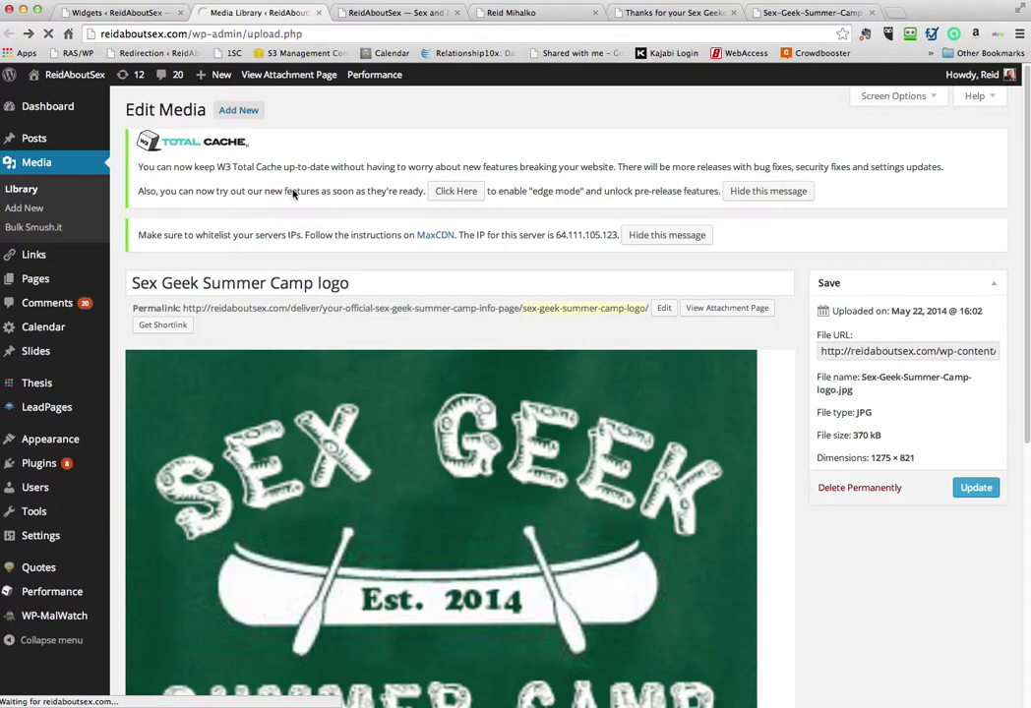
- Open the Sex-Geek-Summer-Camp-DEPOSIT RAS Button 160x160 entry from the Media Library and select its file URL for copying
scroll(292, 193, "up", 10)
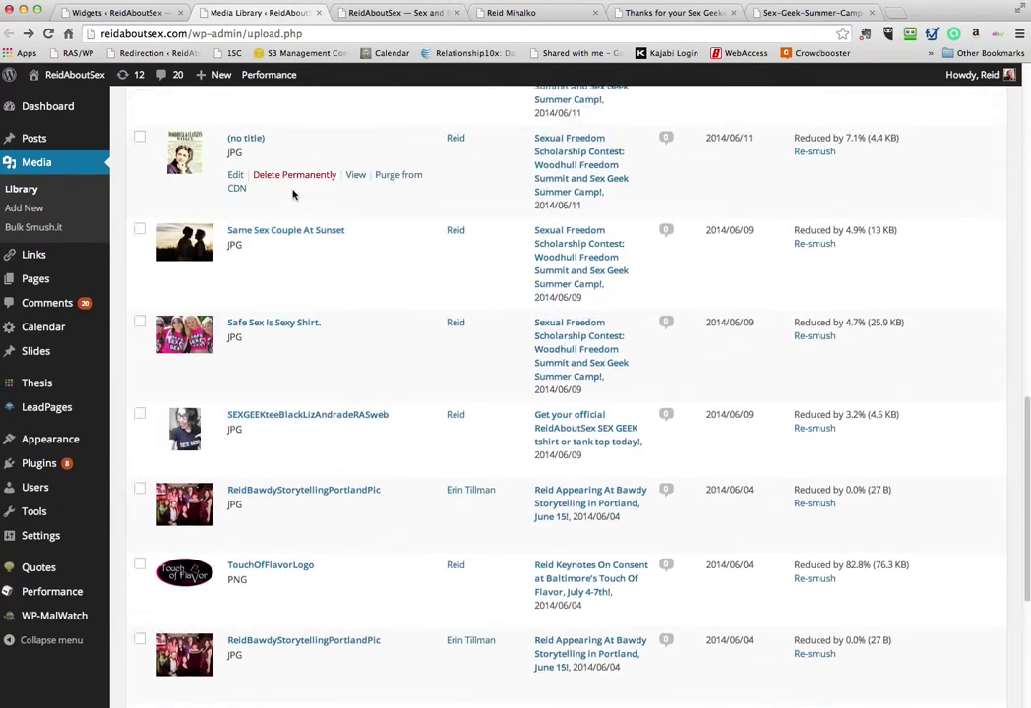
scroll(292, 194, "up", 9)
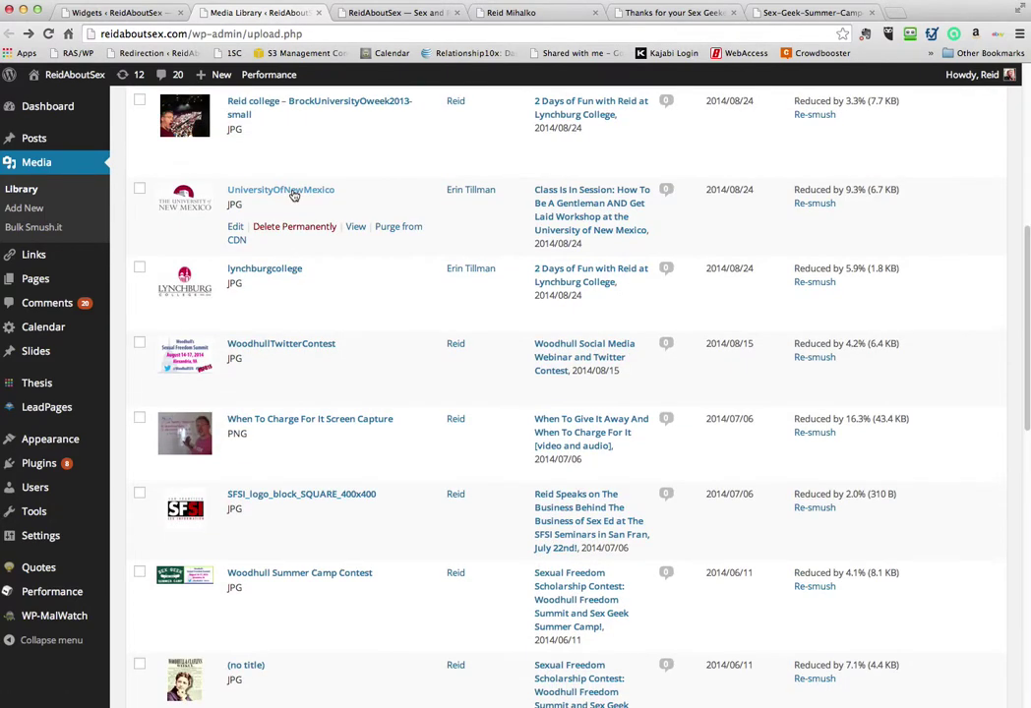
scroll(292, 194, "up", 2)
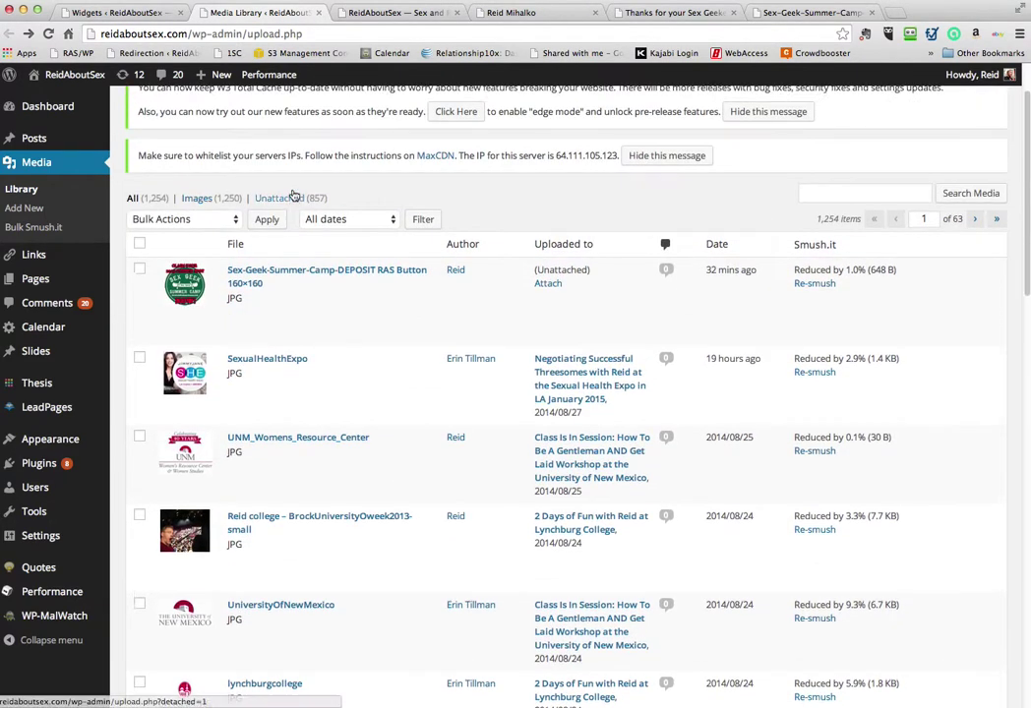
left_click(298, 272)
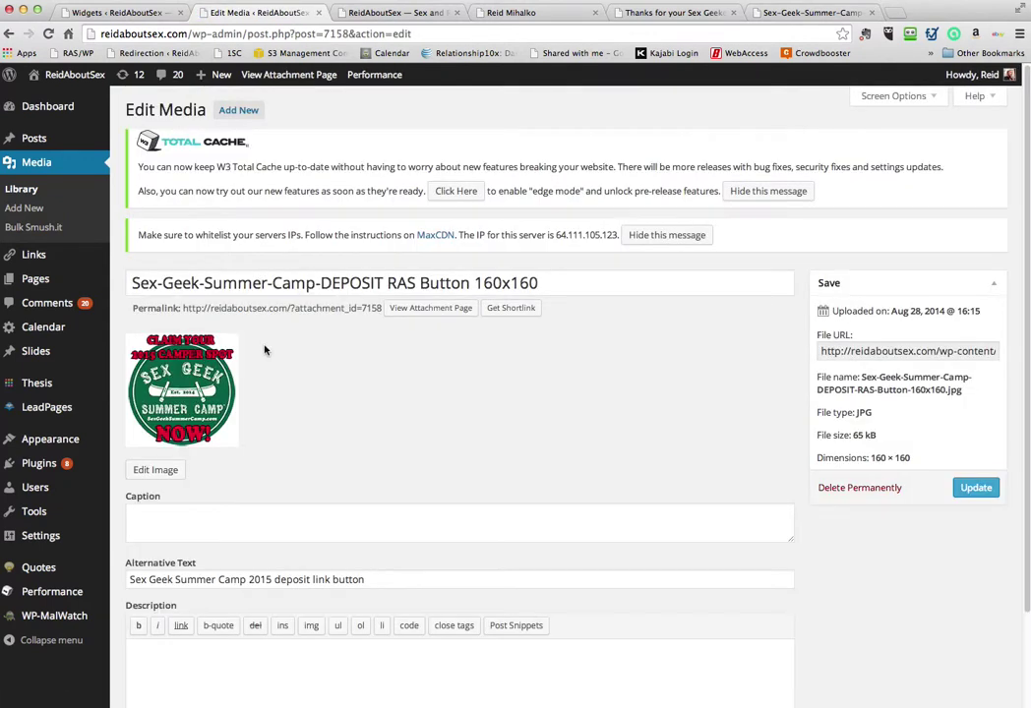
scroll(676, 397, "down", 3)
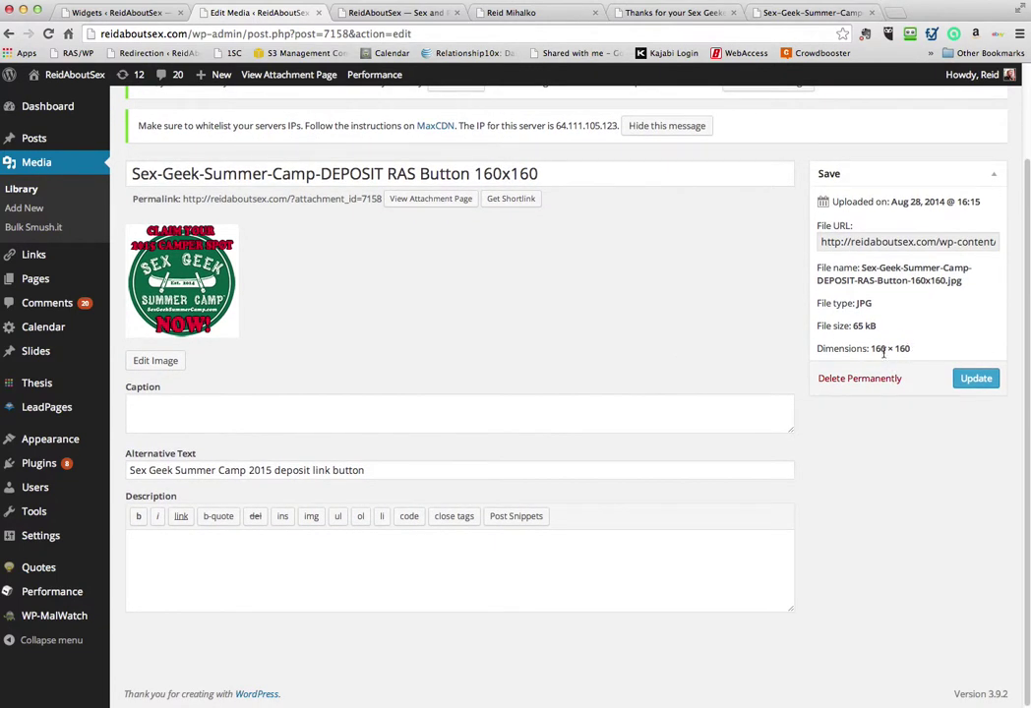
left_click(891, 246)
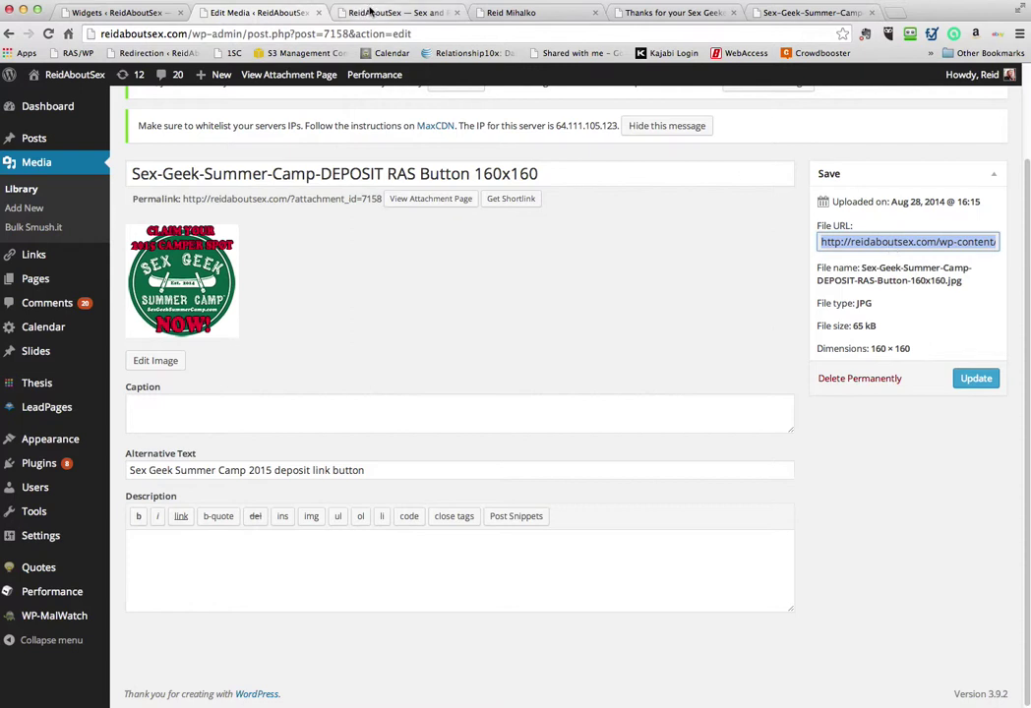
- In the camp banner's Text widget code, set both the image width and height to 160
left_click(120, 12)
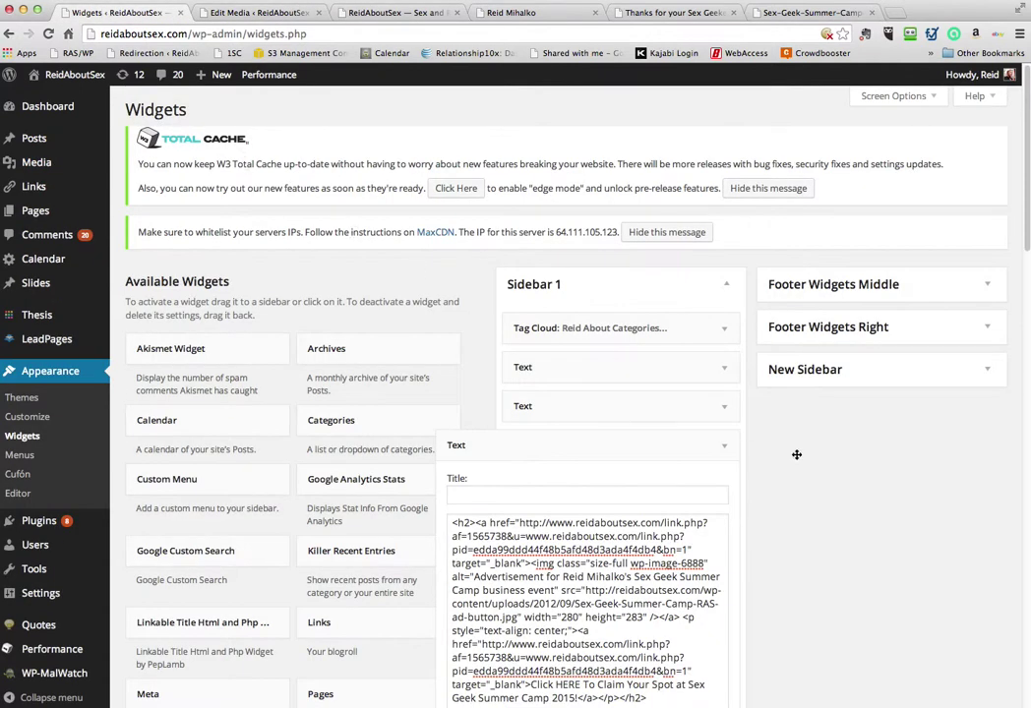
scroll(590, 472, "down", 2)
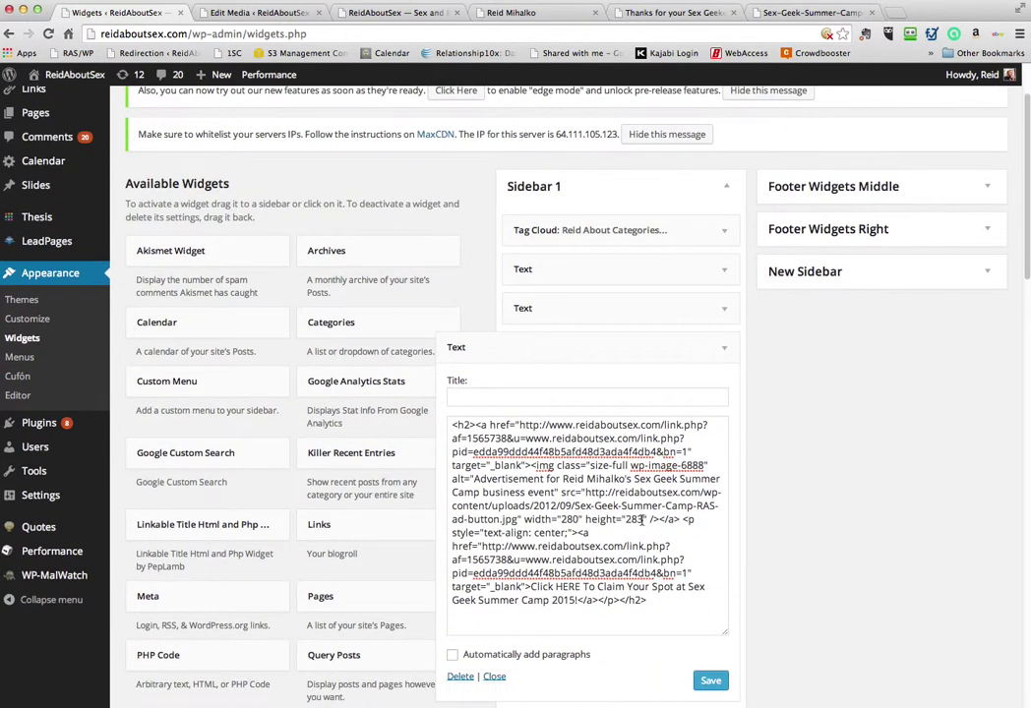
left_click_drag(643, 519, 633, 520)
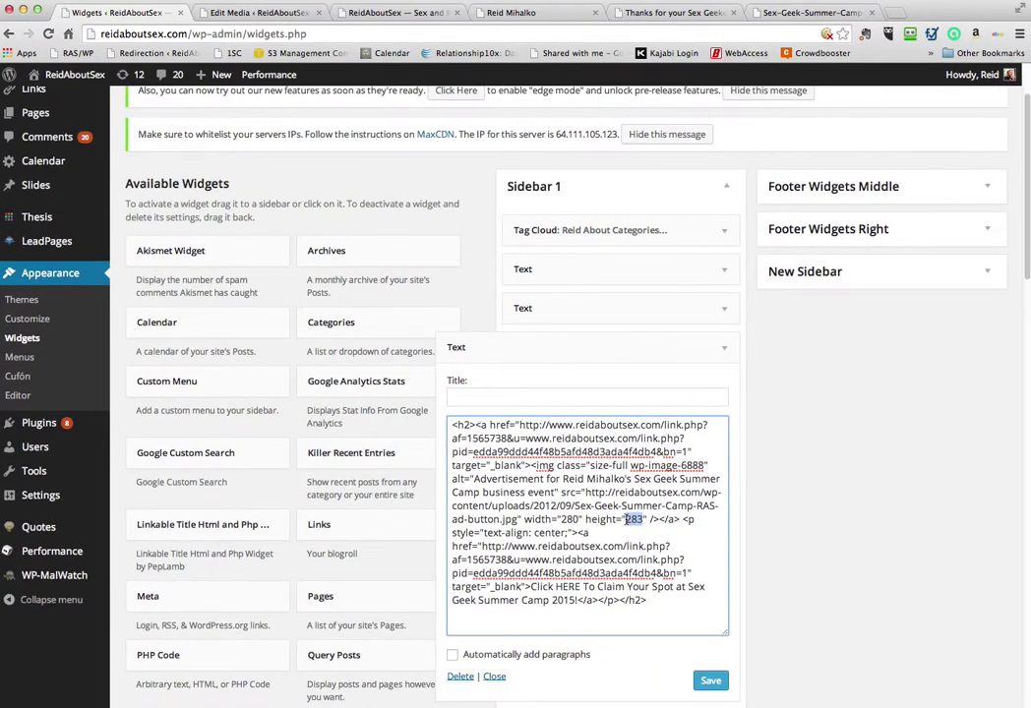
type("160")
left_click_drag(581, 519, 567, 519)
type("160")
left_click_drag(518, 518, 530, 506)
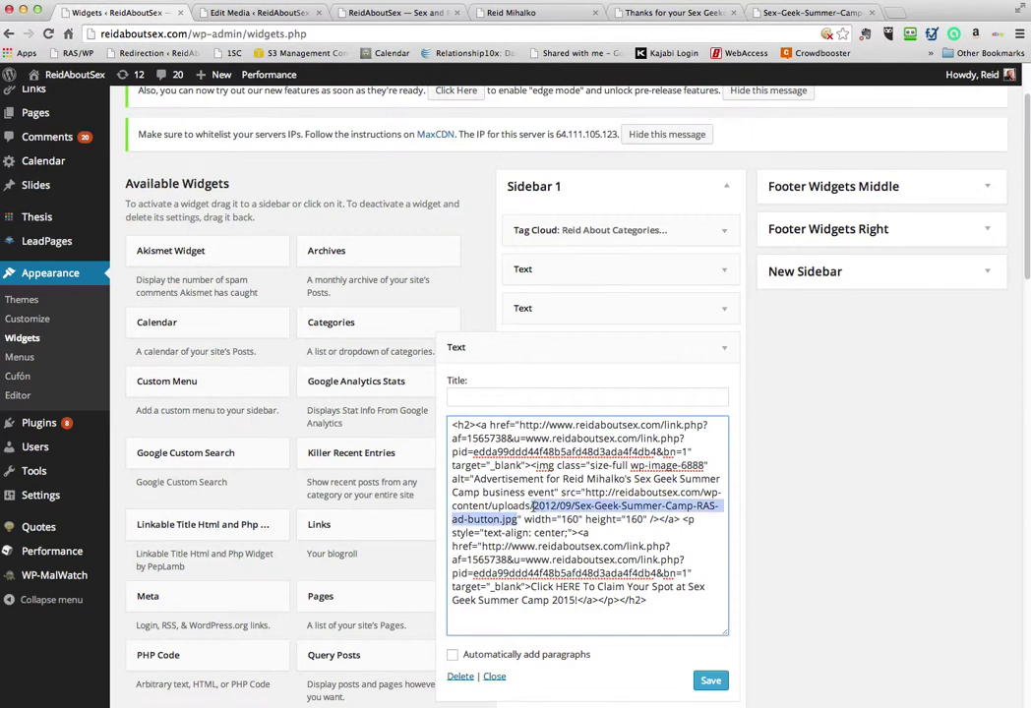
left_click_drag(532, 505, 587, 492)
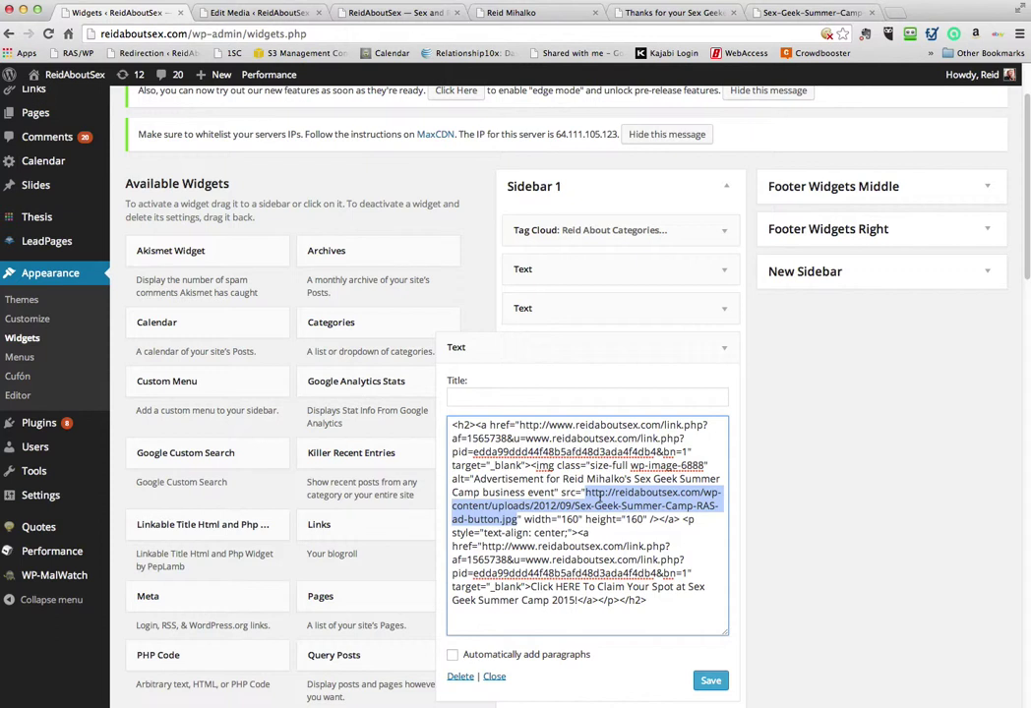
type("http://reidaboutsex.com/wp-content/uploads/2014/08/Sex-Geek-Summer-Camp-DEPOSIT-RAS-Button-160x160.jpg")
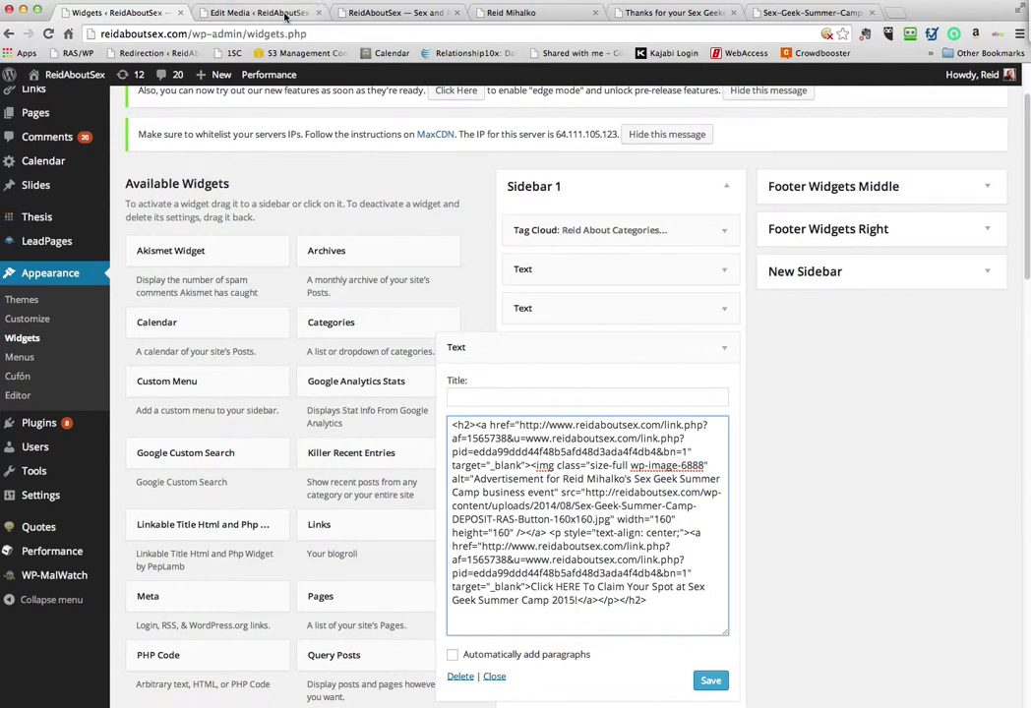
- Check the widget's new image source against the deposit button's file URL in its media entry, and save the Text widget
left_click(258, 12)
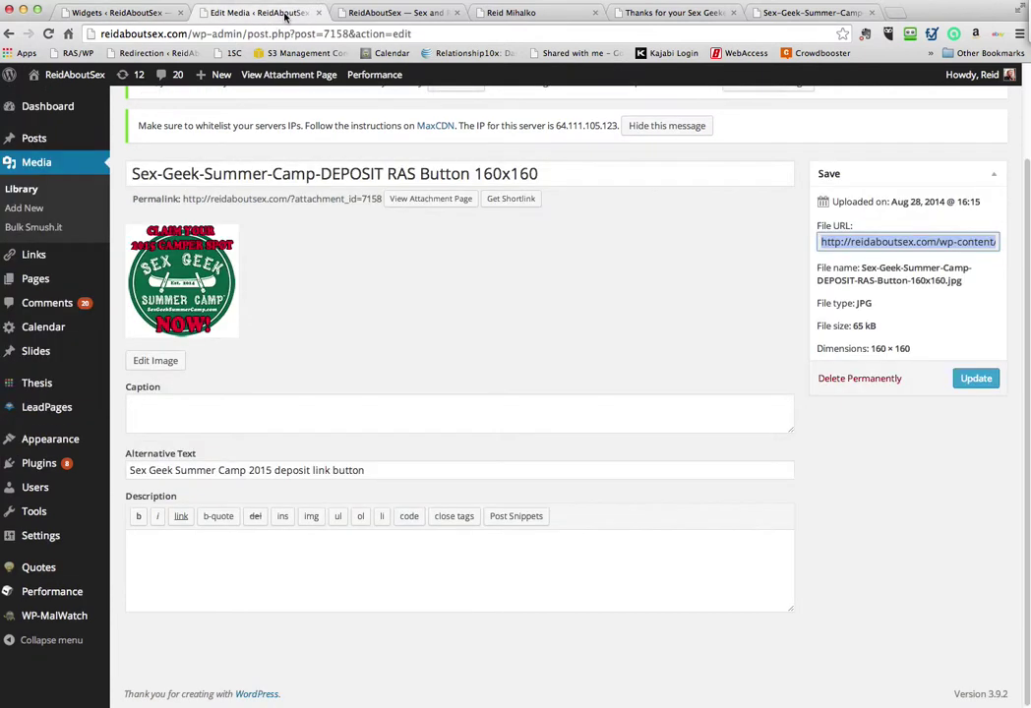
left_click(869, 243)
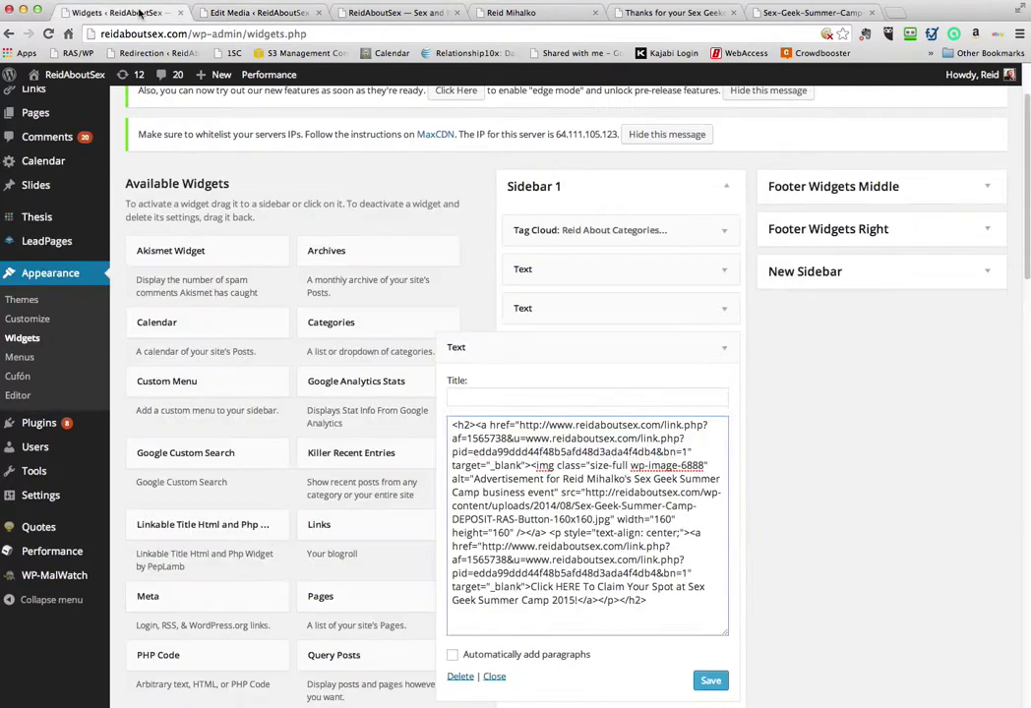
left_click(116, 13)
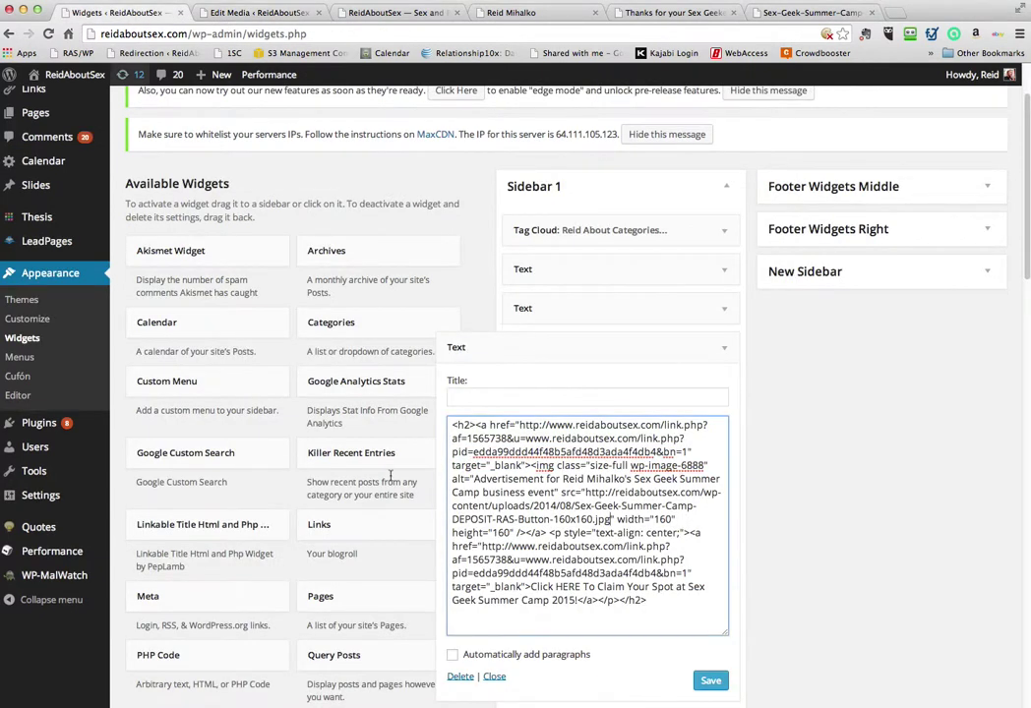
left_click(535, 466)
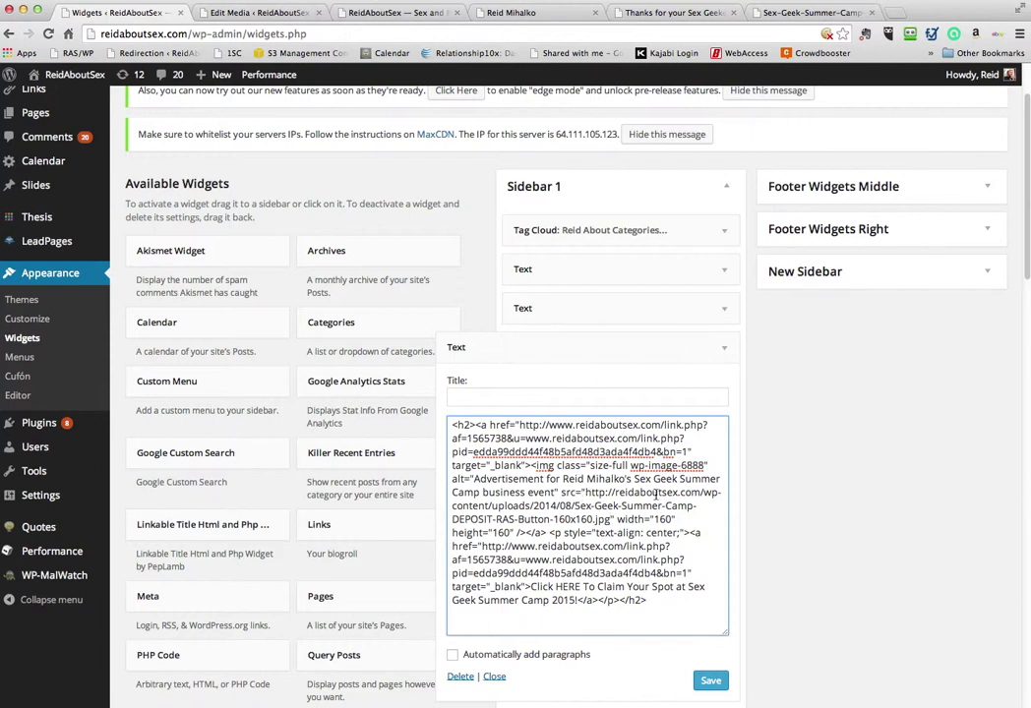
left_click(585, 492)
scroll(506, 533, "down", 2)
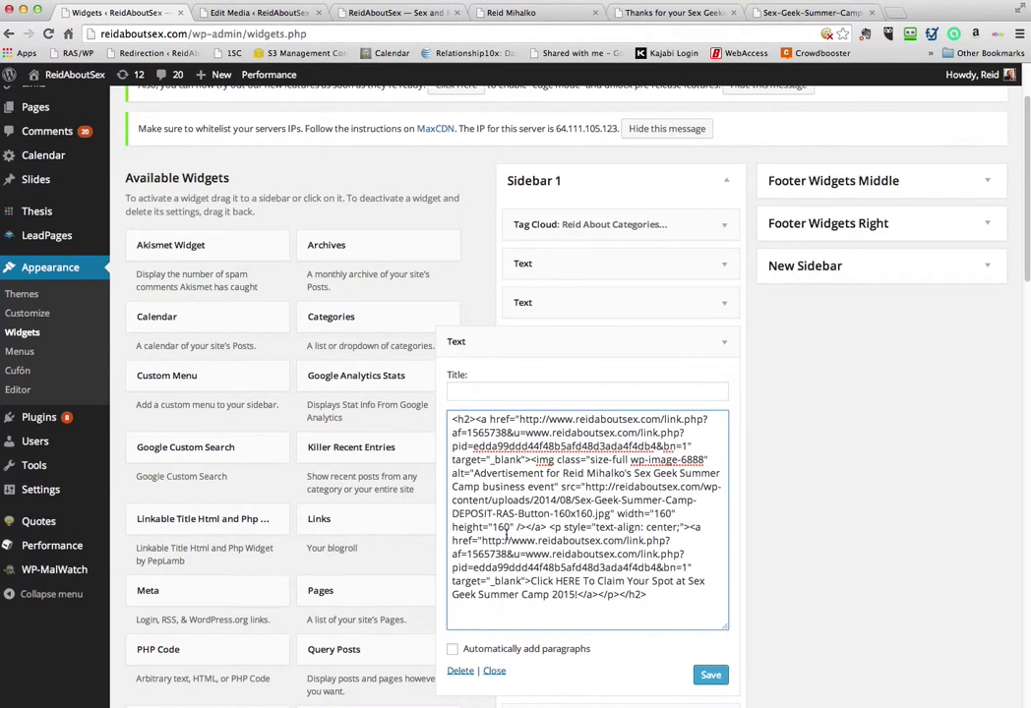
scroll(541, 549, "down", 2)
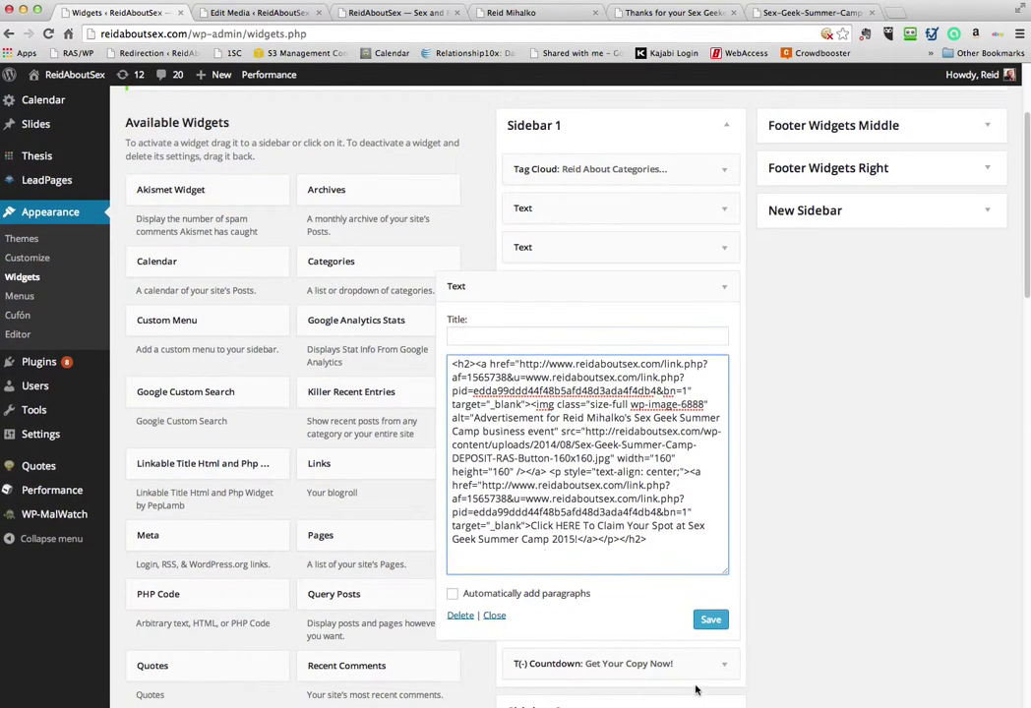
left_click(709, 621)
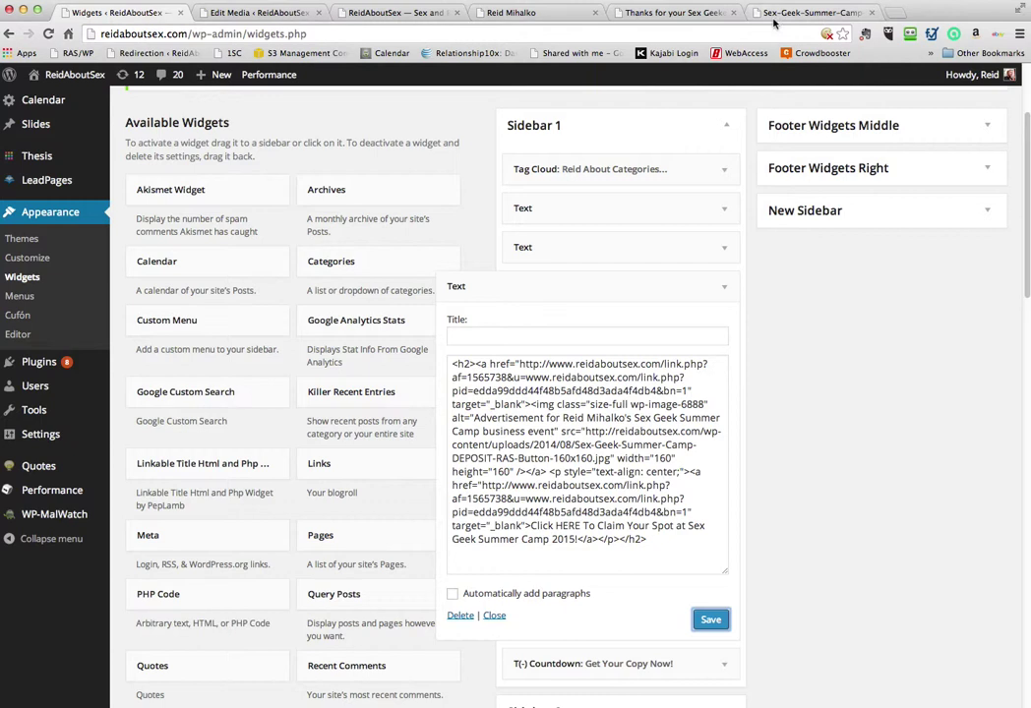
- Close the old Sex-Geek-Summer-Camp-RAS-ad-button.jpg image page and return to the ReidAboutSex home page
left_click(776, 15)
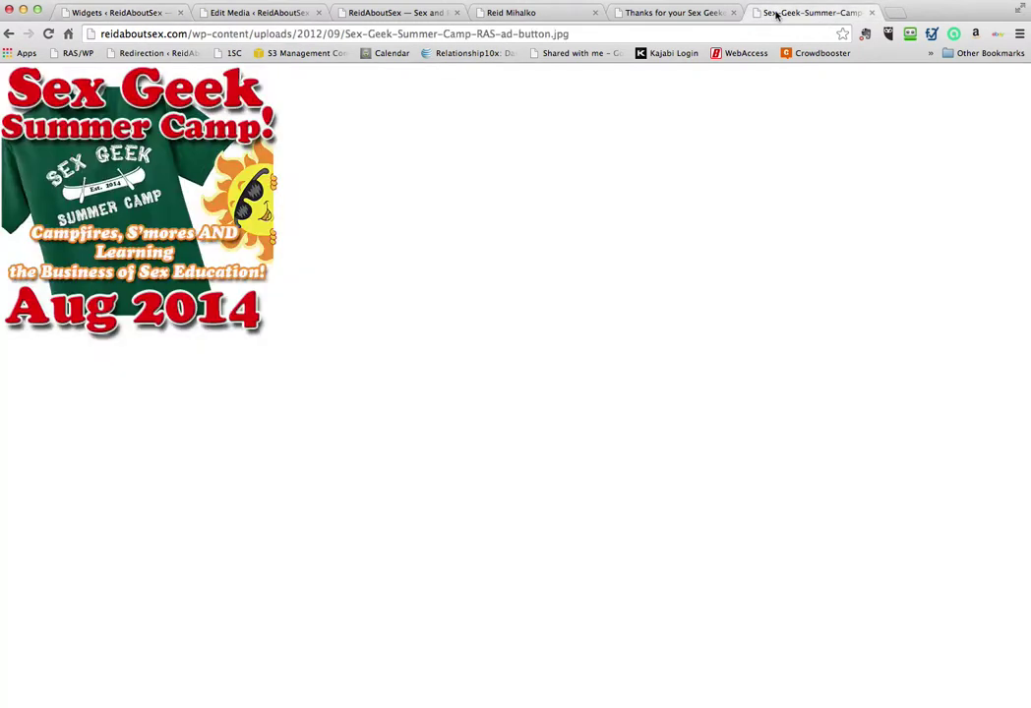
left_click(872, 15)
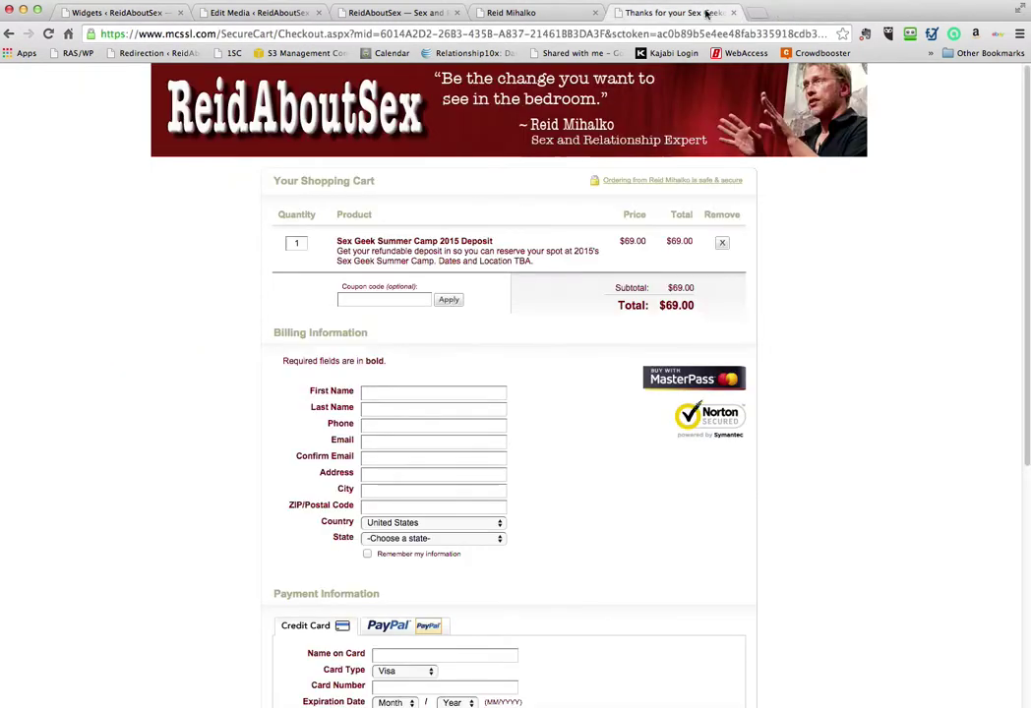
left_click(510, 12)
left_click(405, 14)
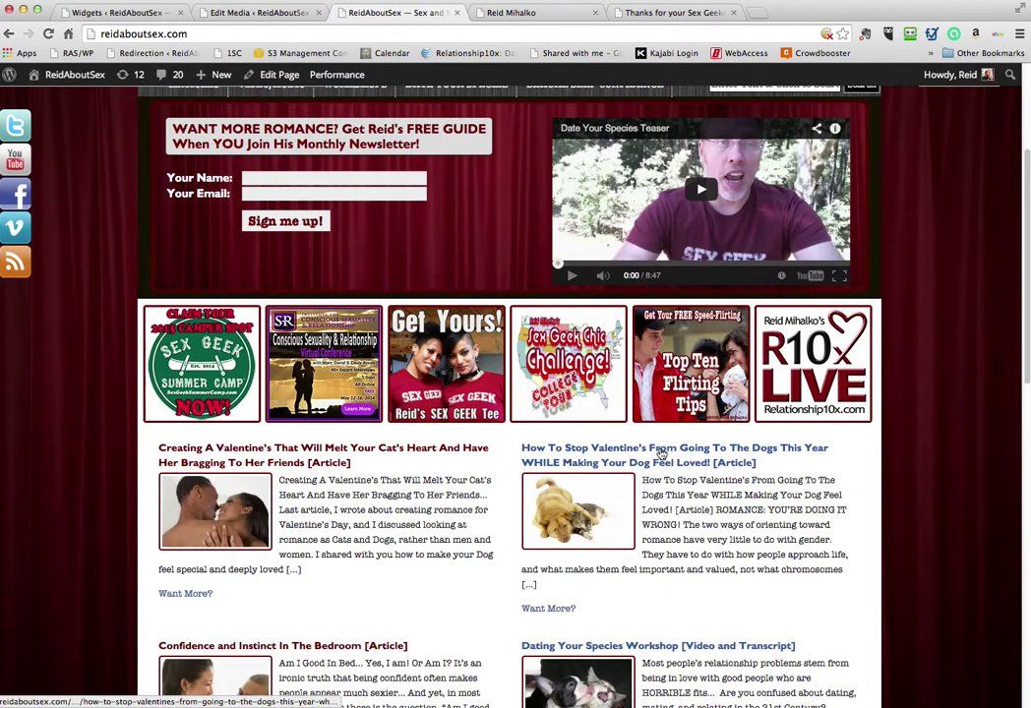
- Open the post Making Breakups & Relationships Easier In 3 Simple Steps and inspect the camp deposit banner low in its sidebar
scroll(662, 452, "down", 5)
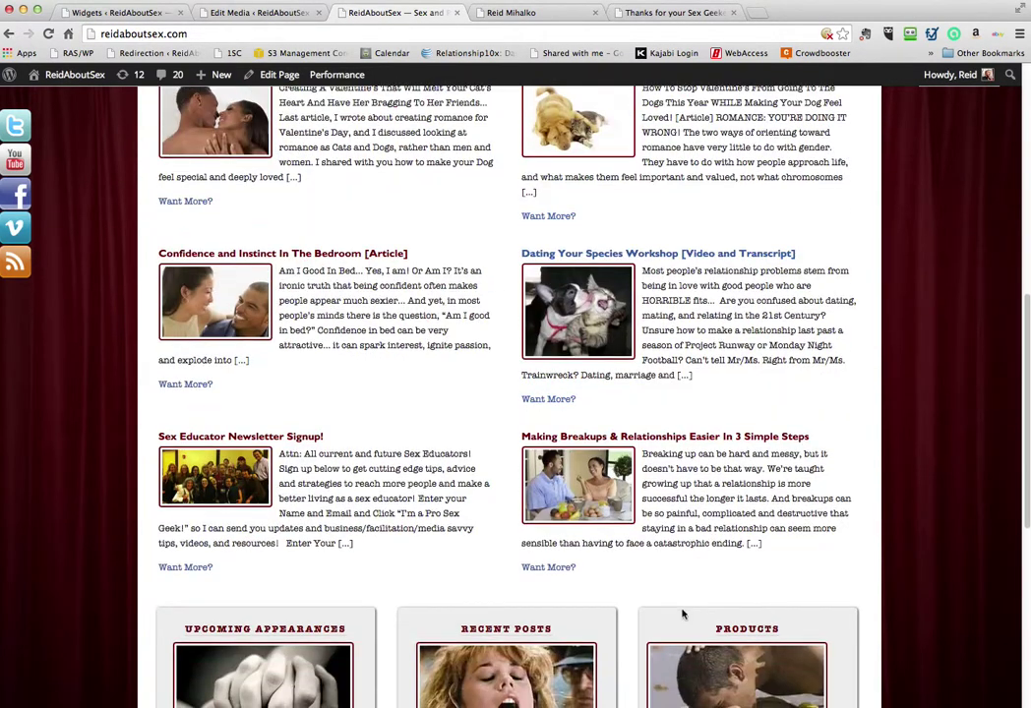
left_click(667, 442)
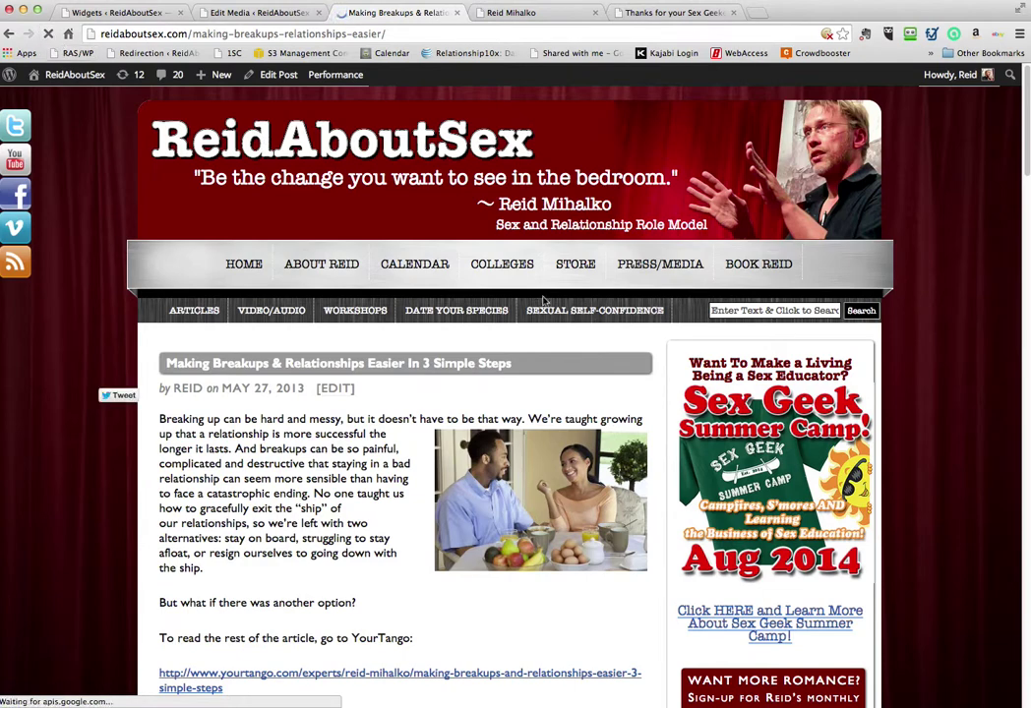
scroll(394, 394, "down", 1)
scroll(683, 338, "down", 5)
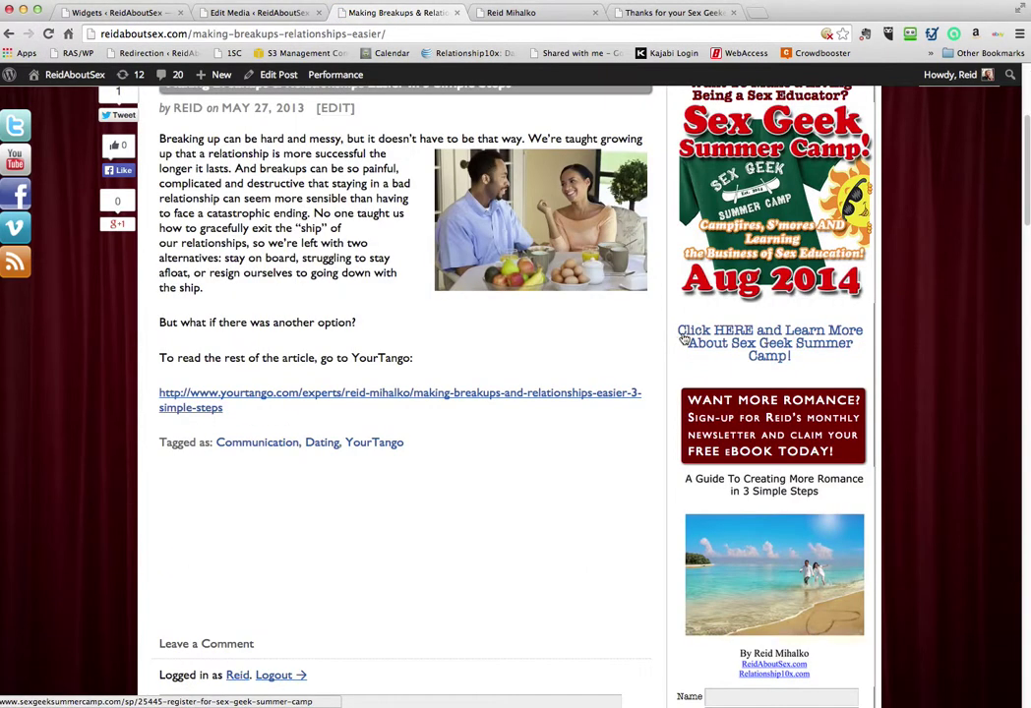
scroll(684, 339, "down", 2)
scroll(684, 338, "down", 15)
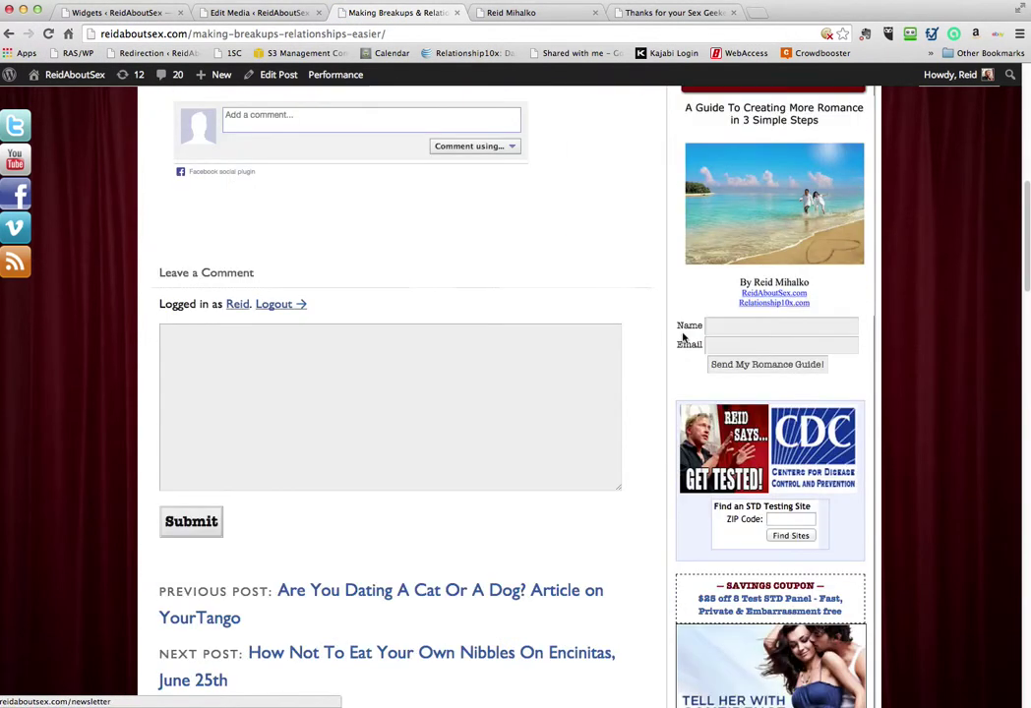
scroll(684, 338, "down", 6)
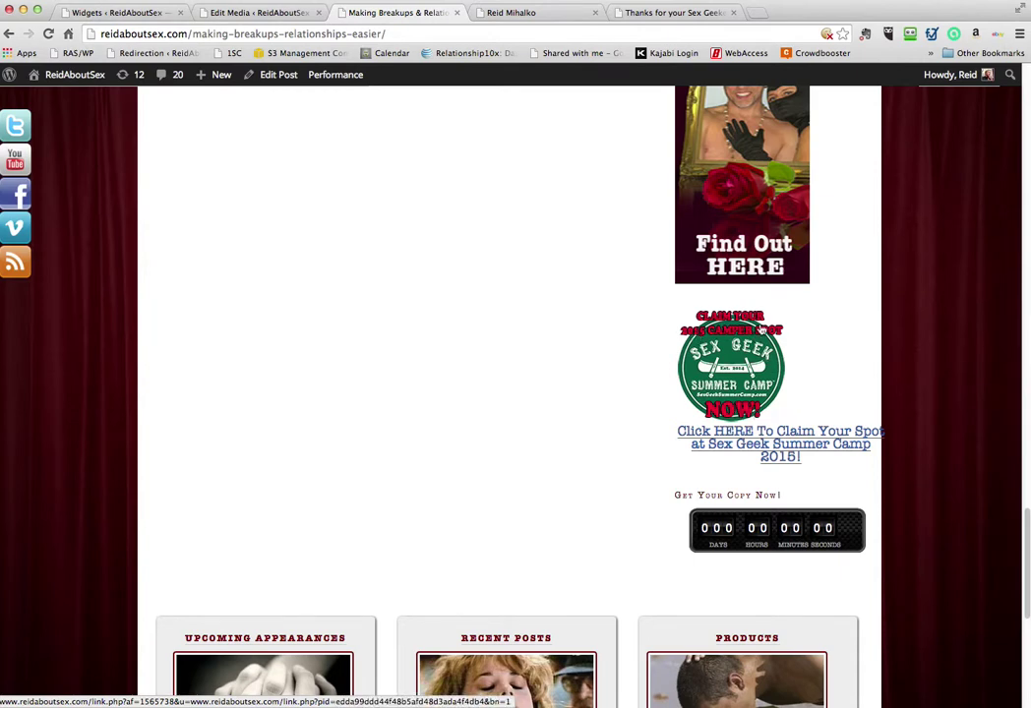
scroll(803, 322, "up", 3)
scroll(802, 322, "down", 3)
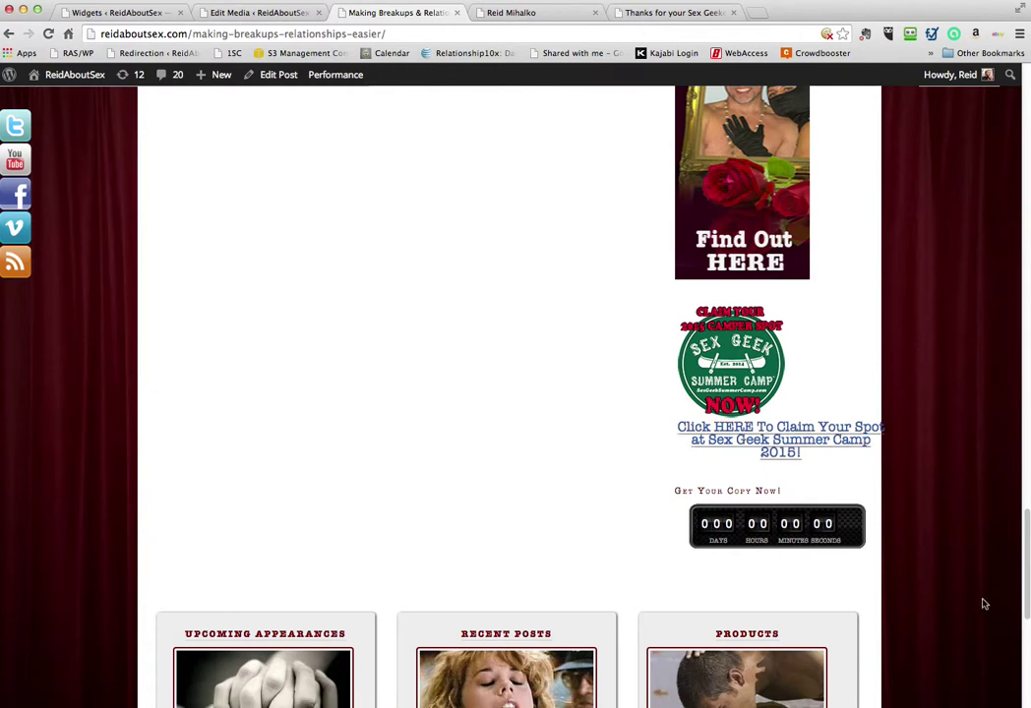
- Test the sidebar camp deposit banner's link by following it to the shopping cart
key("super+h")
key("super+Tab")
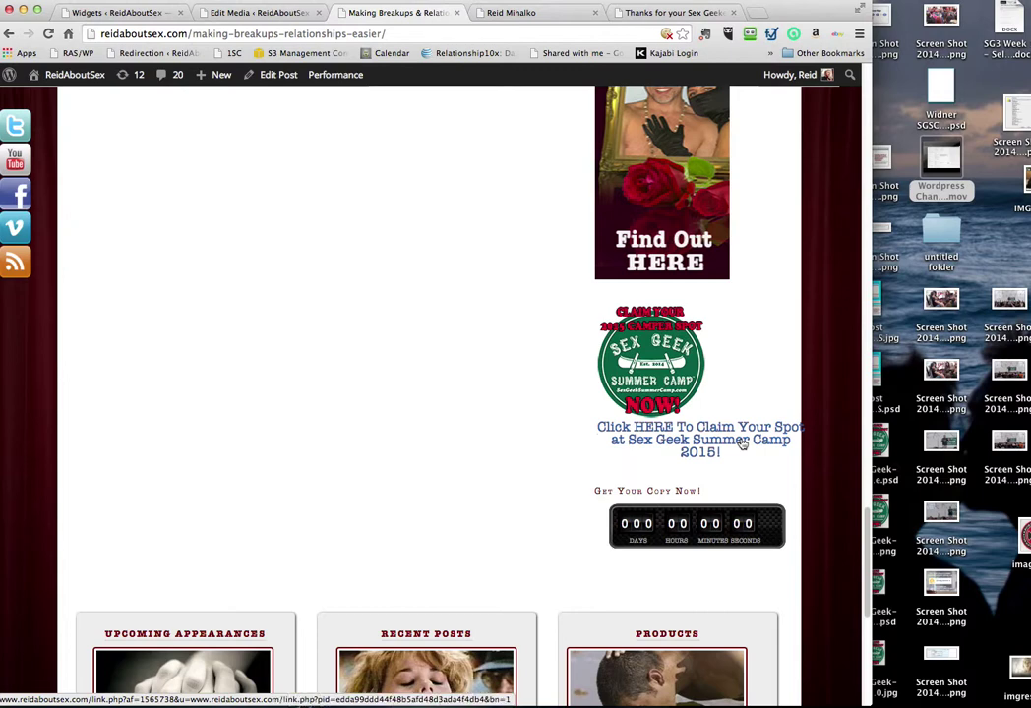
scroll(708, 438, "up", 2)
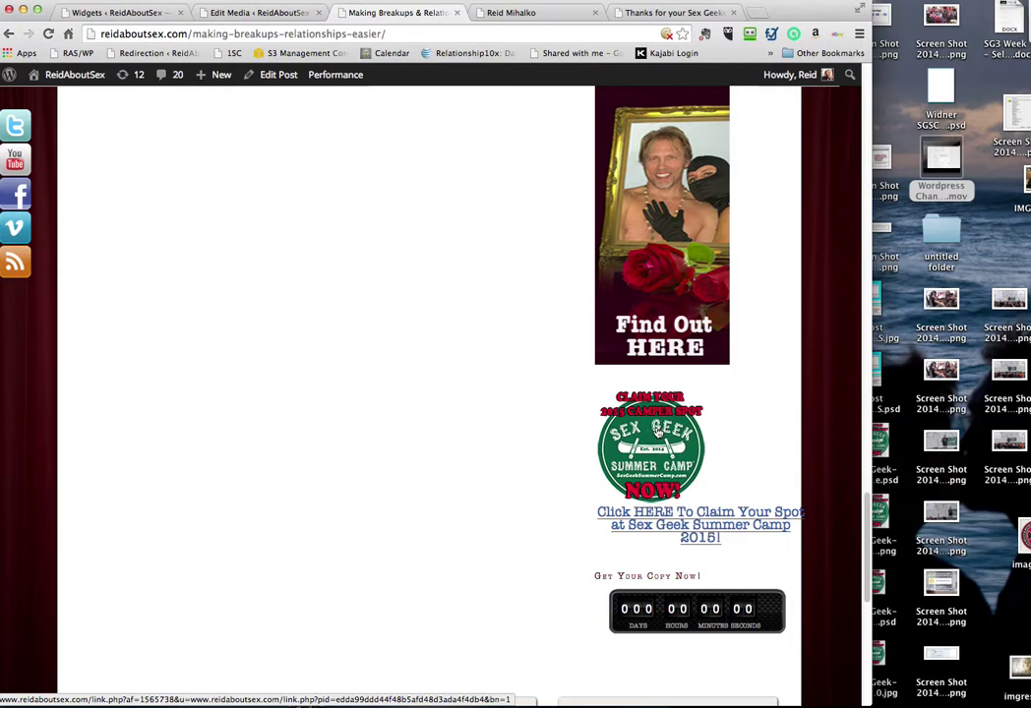
left_click(662, 457)
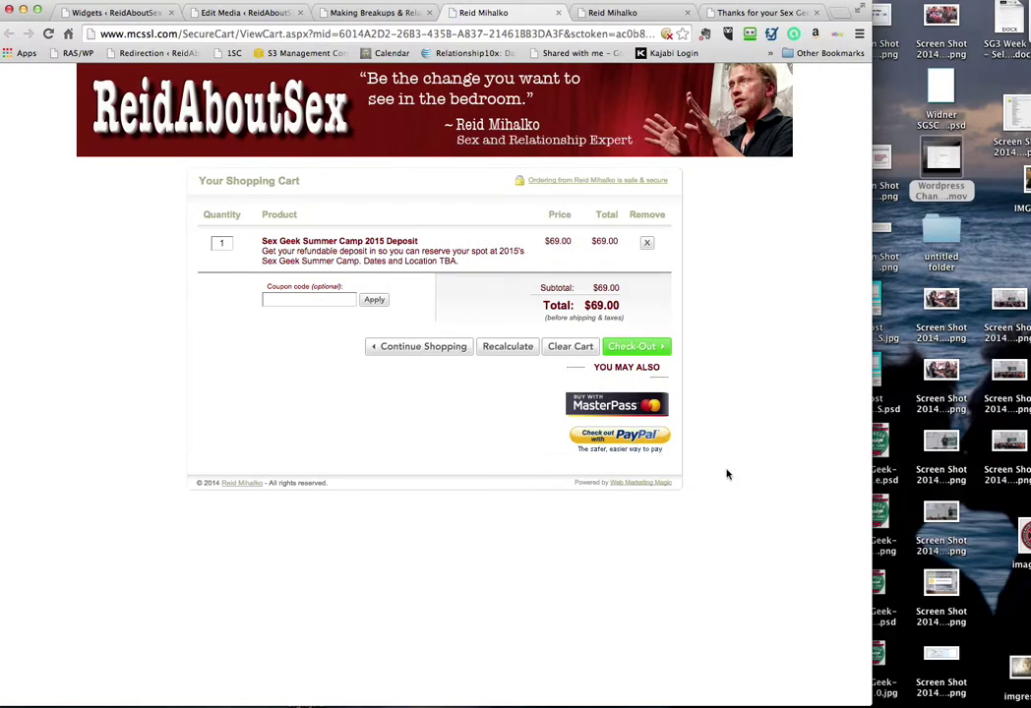
- Review the deposit button's media entry, the Text widget code and the resulting banner on the post, ending on the media entry
left_click(217, 13)
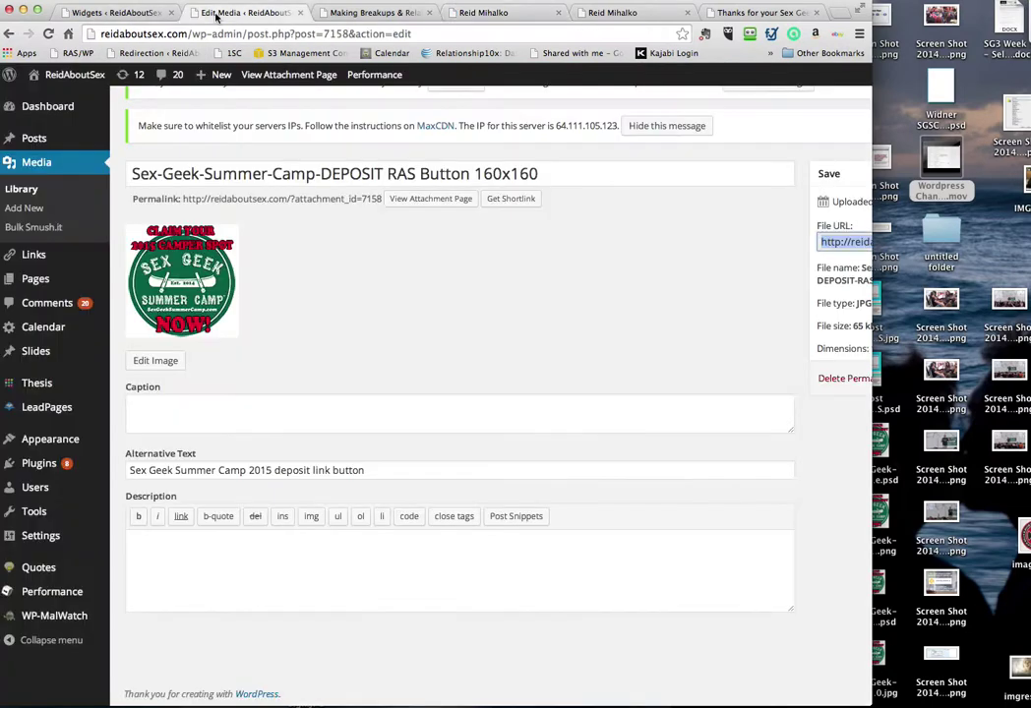
left_click(127, 15)
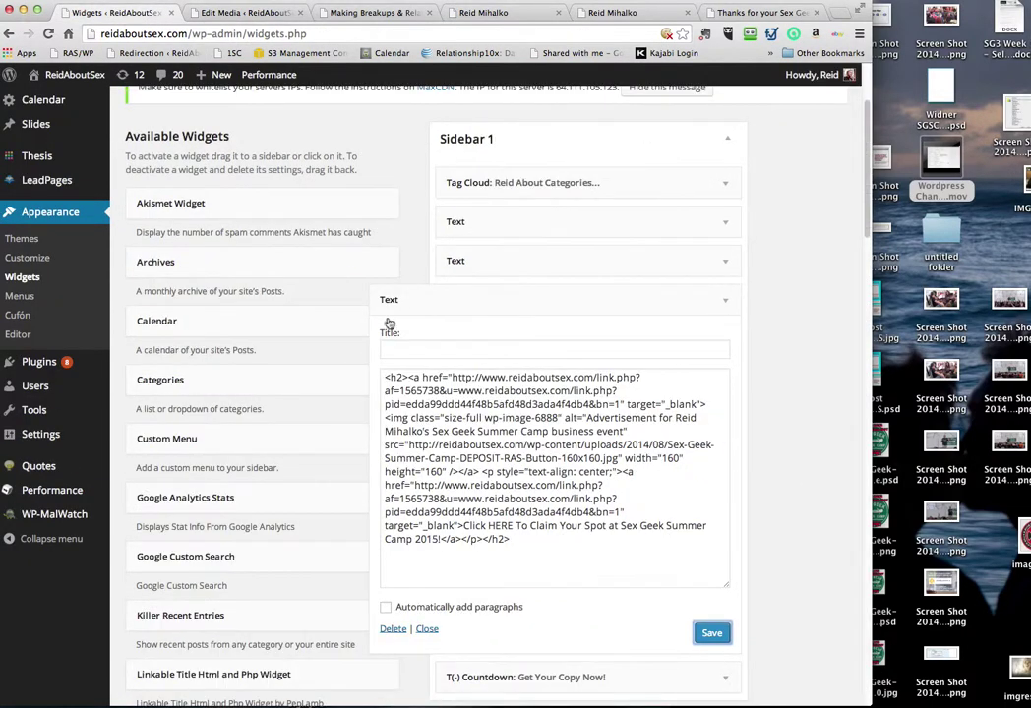
left_click(372, 13)
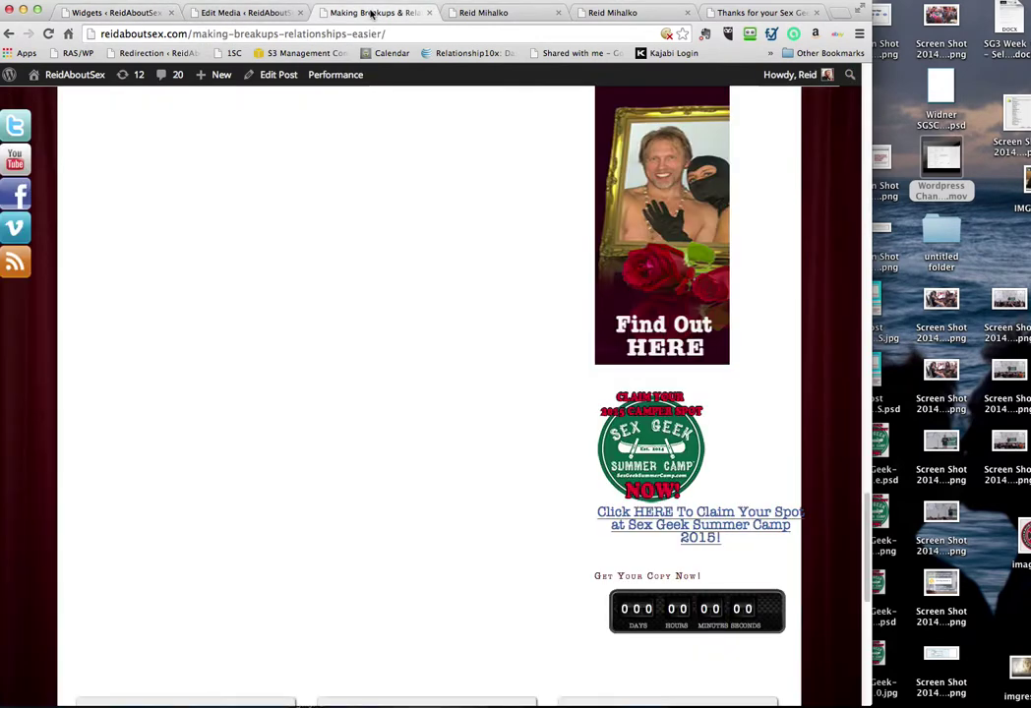
left_click(233, 13)
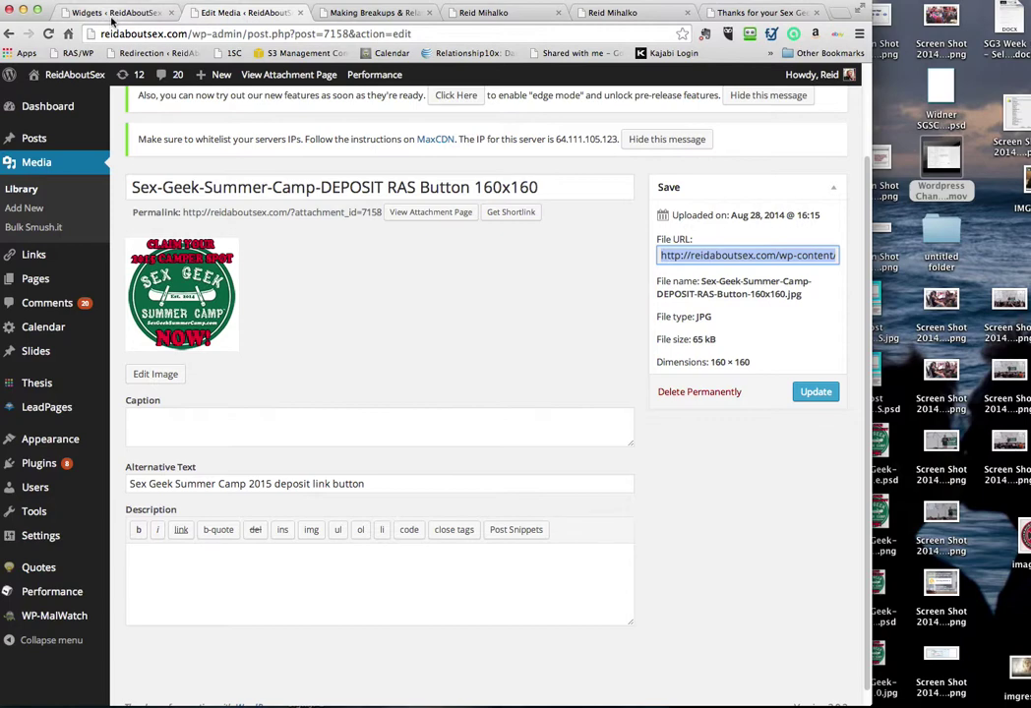
- Compare the Sidebar 1 Text widget's code with the deposit banner on the post, and select the button's File URL in its media entry
left_click(114, 14)
left_click_drag(527, 541, 388, 366)
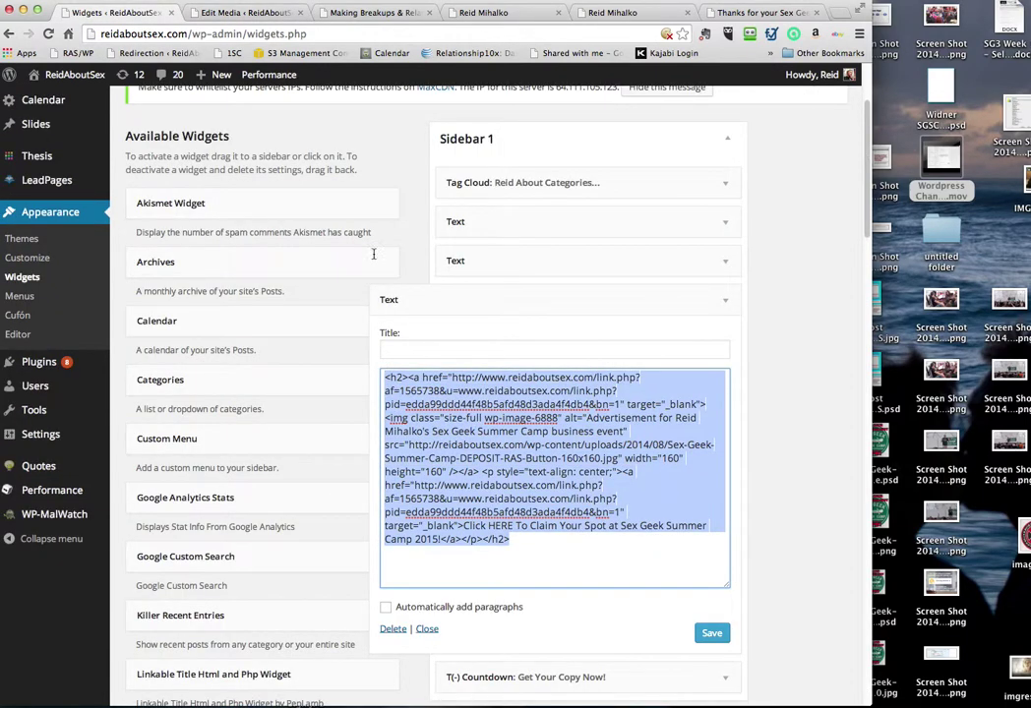
left_click(354, 13)
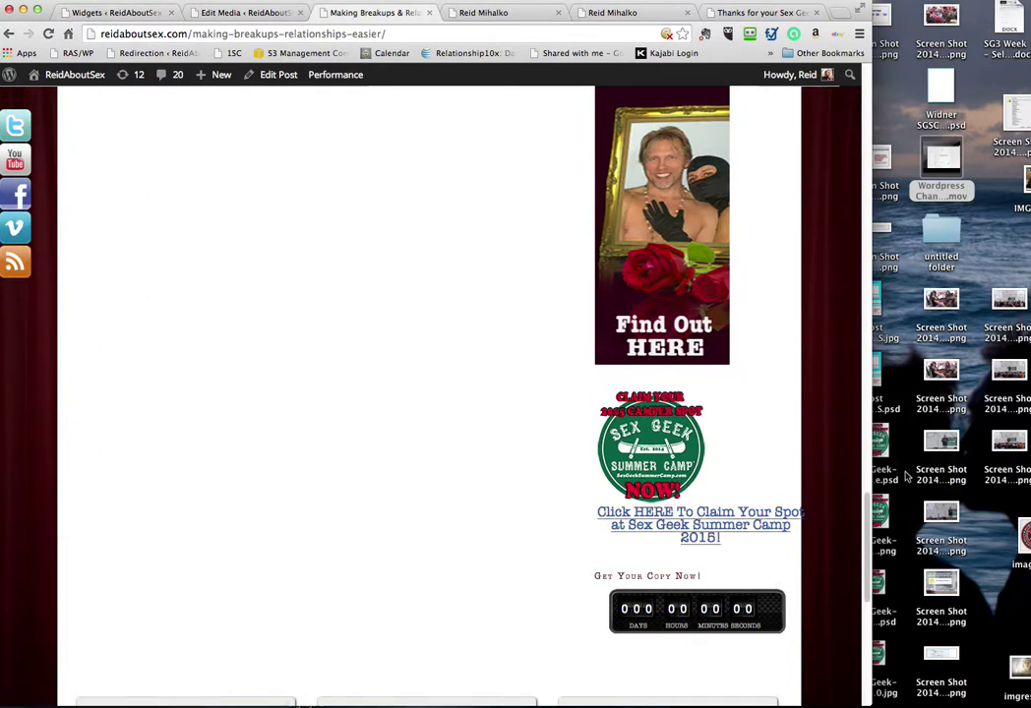
left_click(218, 14)
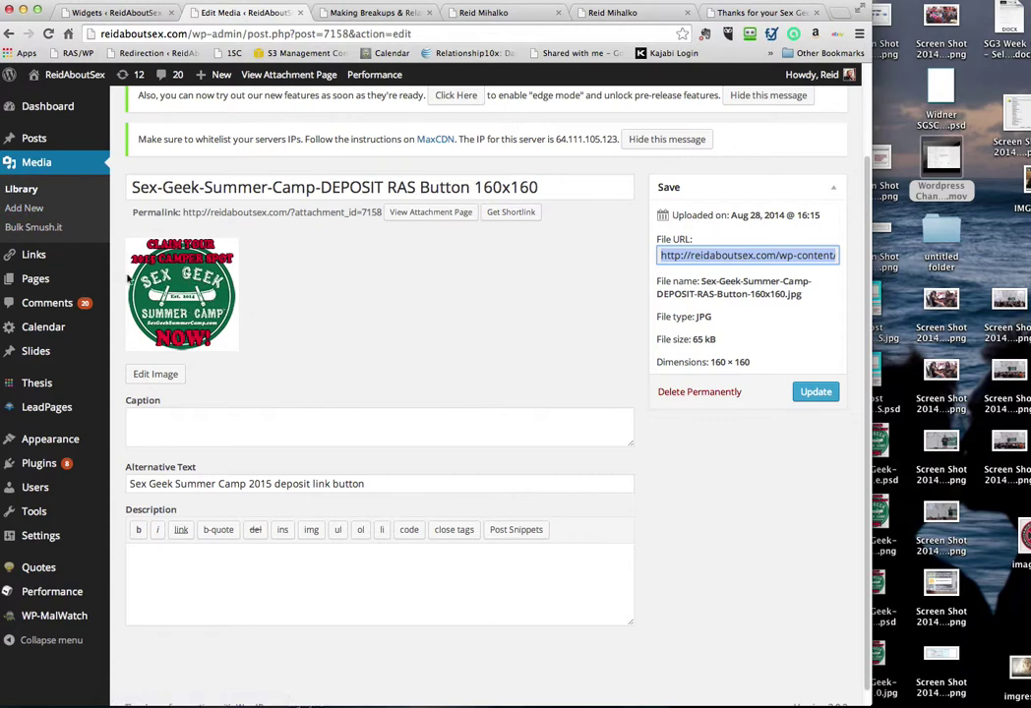
triple_click(762, 260)
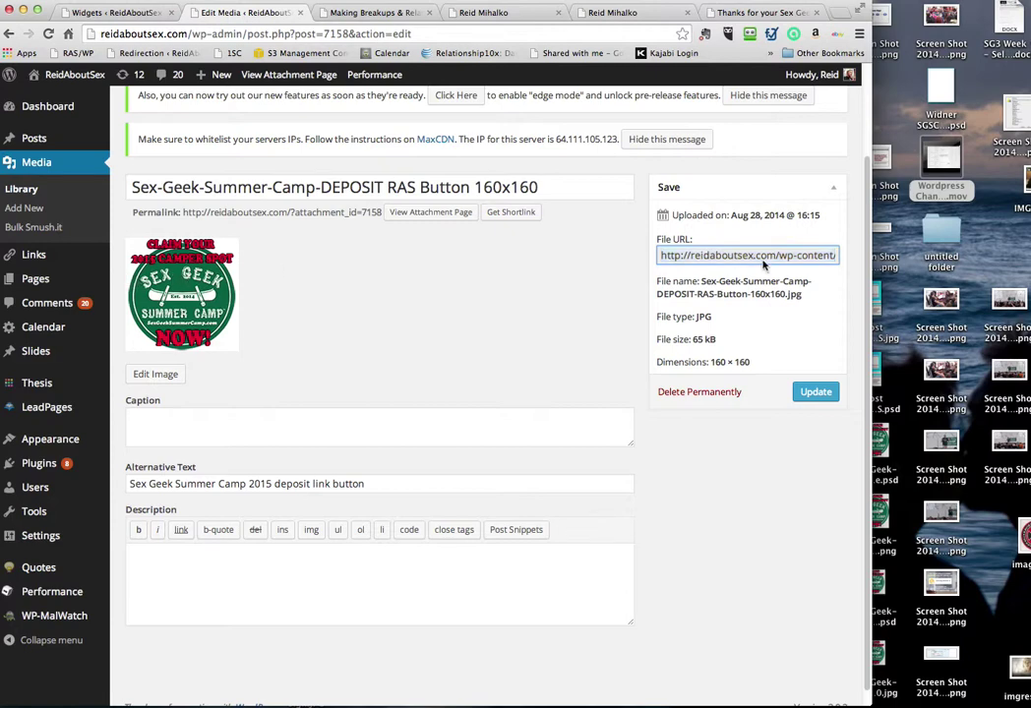
- Inspect the deposit button's 160 height in the Sidebar 1 Text widget and highlight the widget's HTML code
left_click(113, 12)
left_click(555, 460)
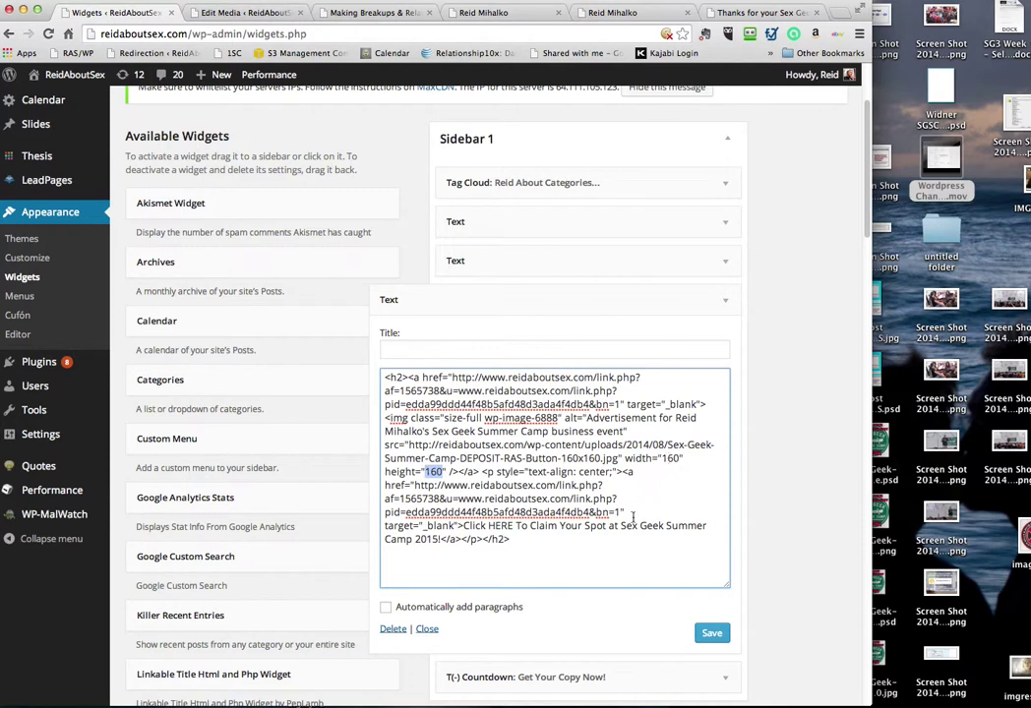
left_click_drag(536, 539, 397, 370)
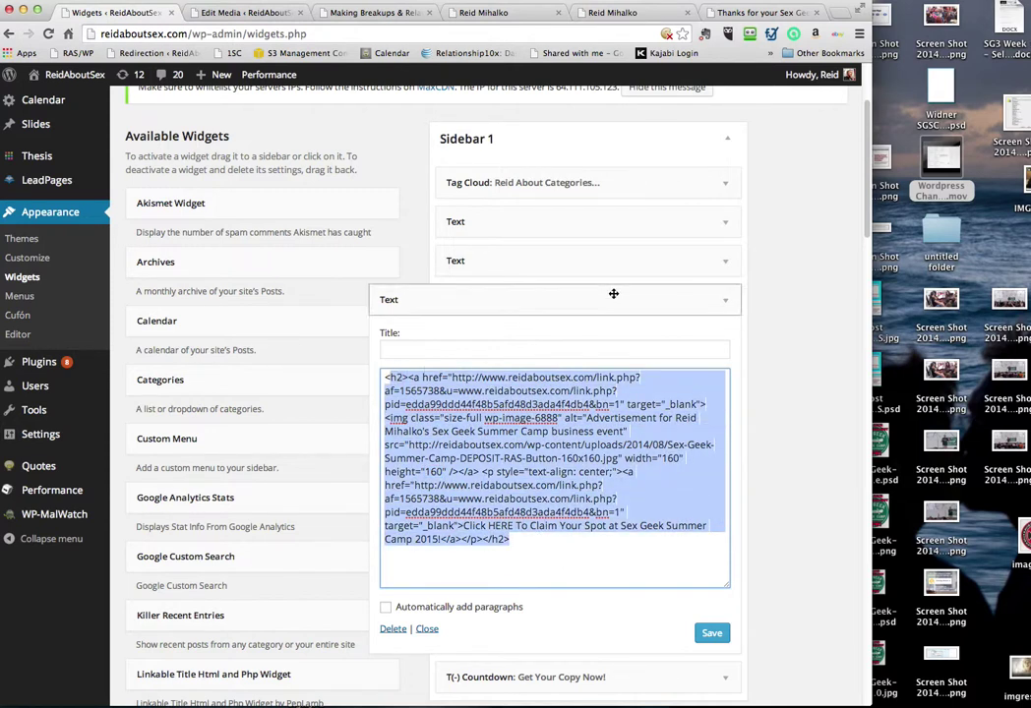
- Inspect the deposit button code in Six Sidebar's first Text widget, collapse it and return to Sidebar 1
scroll(538, 562, "down", 4)
scroll(536, 559, "down", 5)
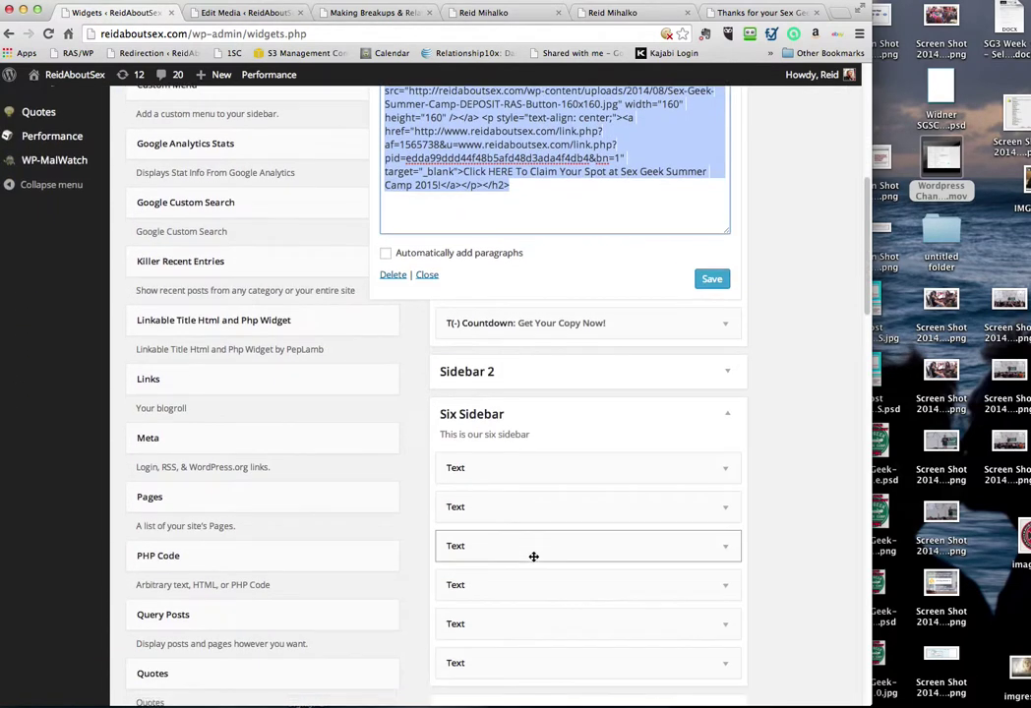
left_click(728, 477)
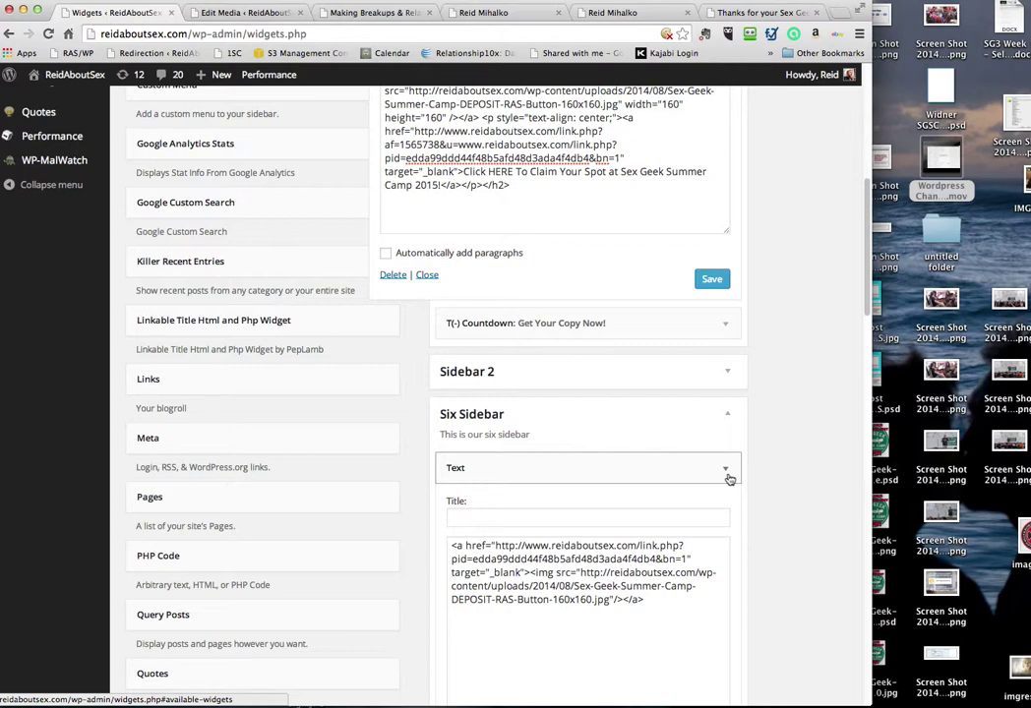
left_click(729, 477)
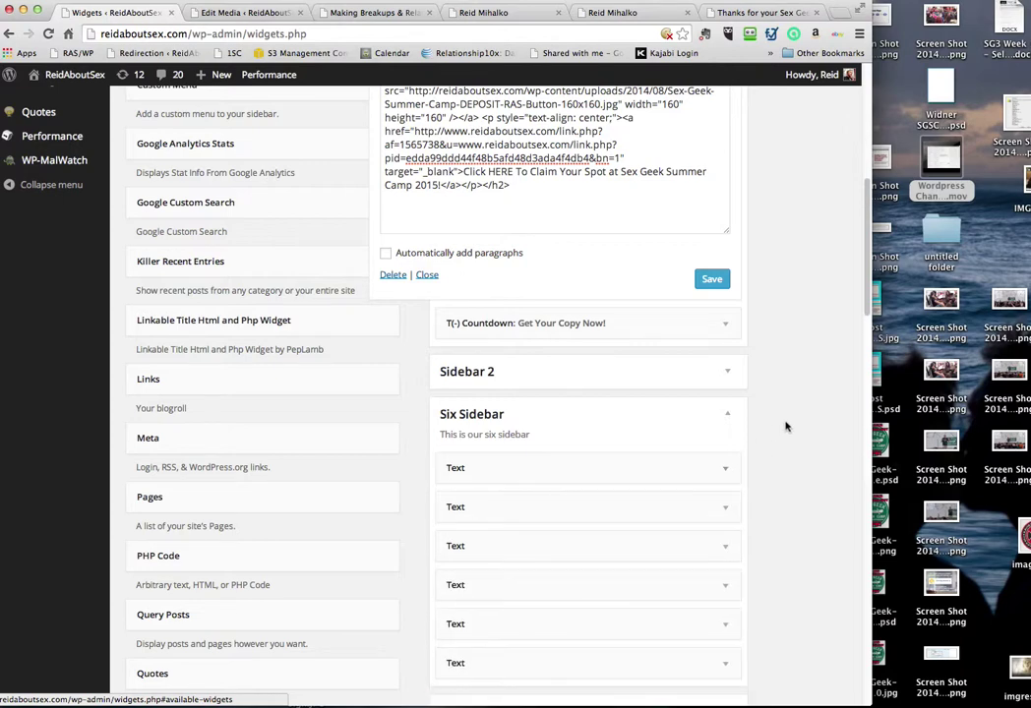
scroll(785, 426, "up", 6)
scroll(785, 426, "up", 3)
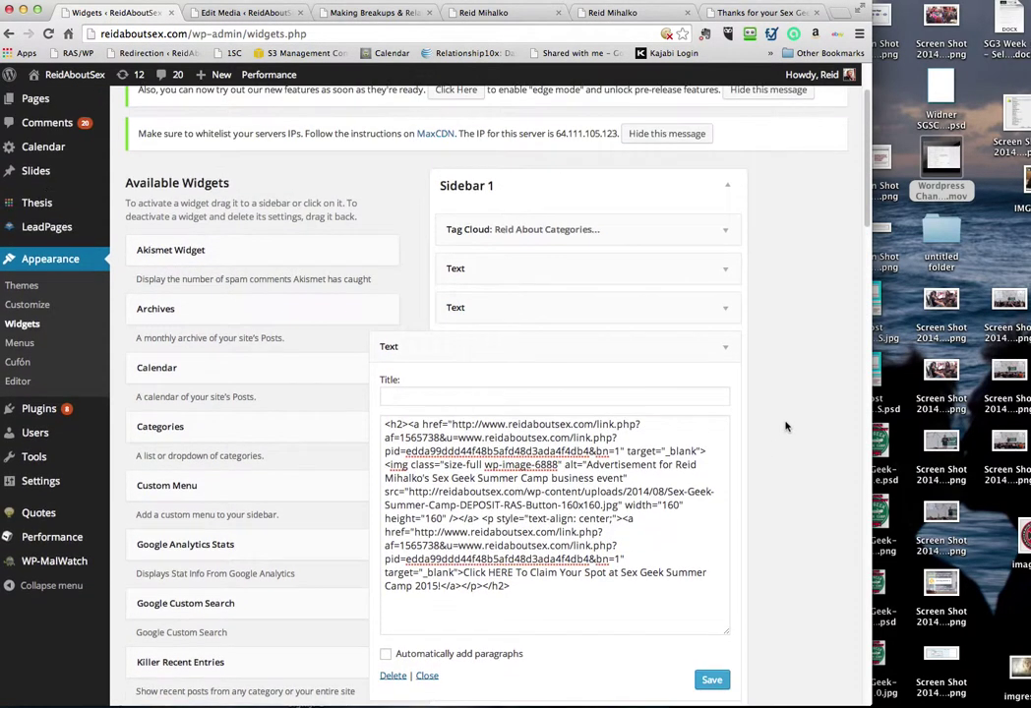
- Examine the Aug 2014 Sex Geek Summer Camp banner and its text link at the start of the post's sidebar
left_click(398, 17)
scroll(728, 290, "up", 15)
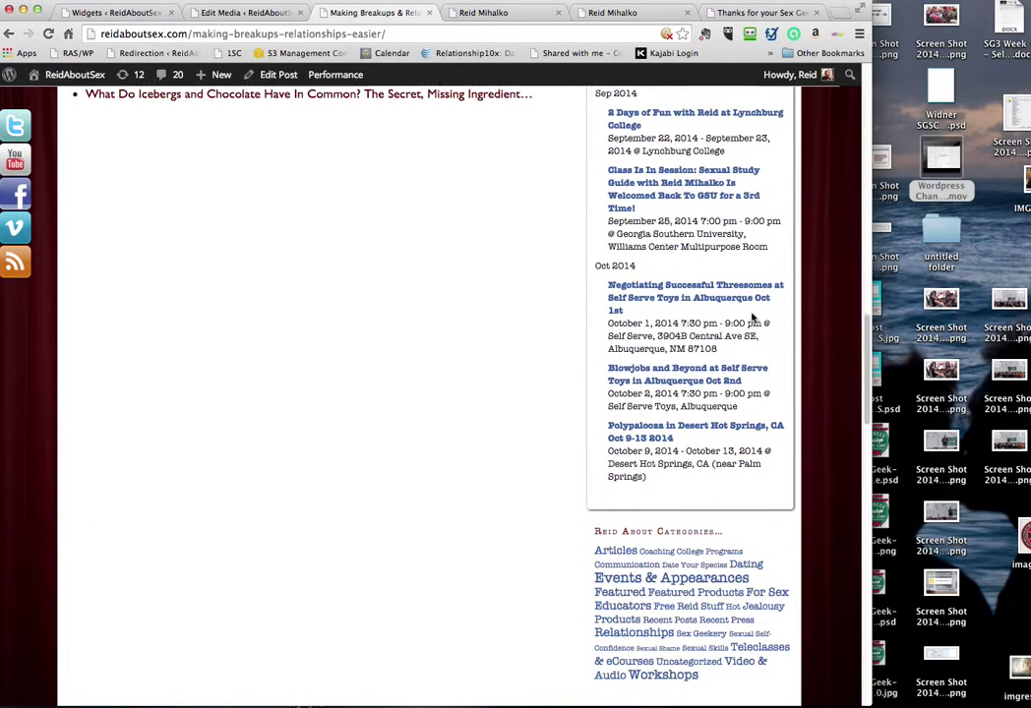
scroll(753, 317, "up", 12)
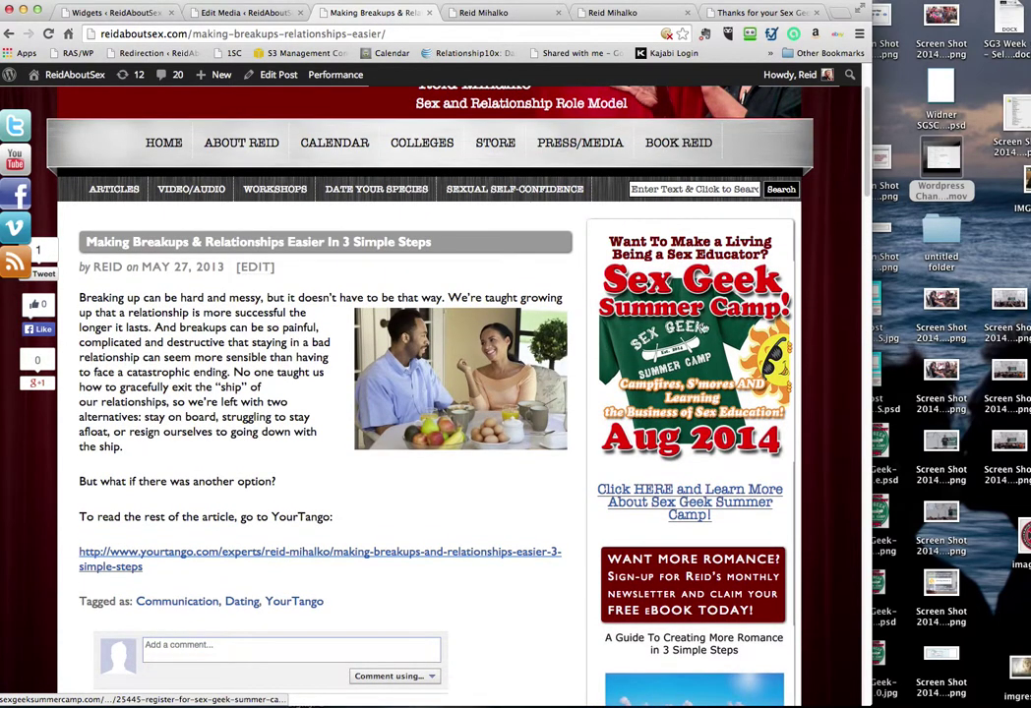
scroll(676, 377, "down", 5)
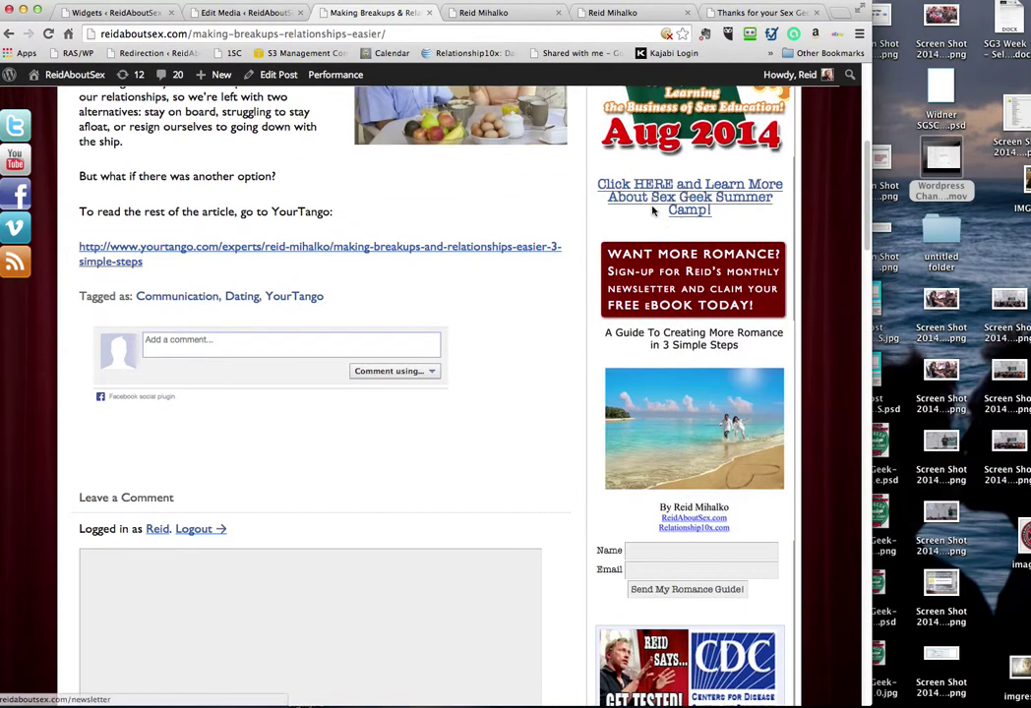
scroll(640, 248, "up", 4)
scroll(642, 248, "up", 3)
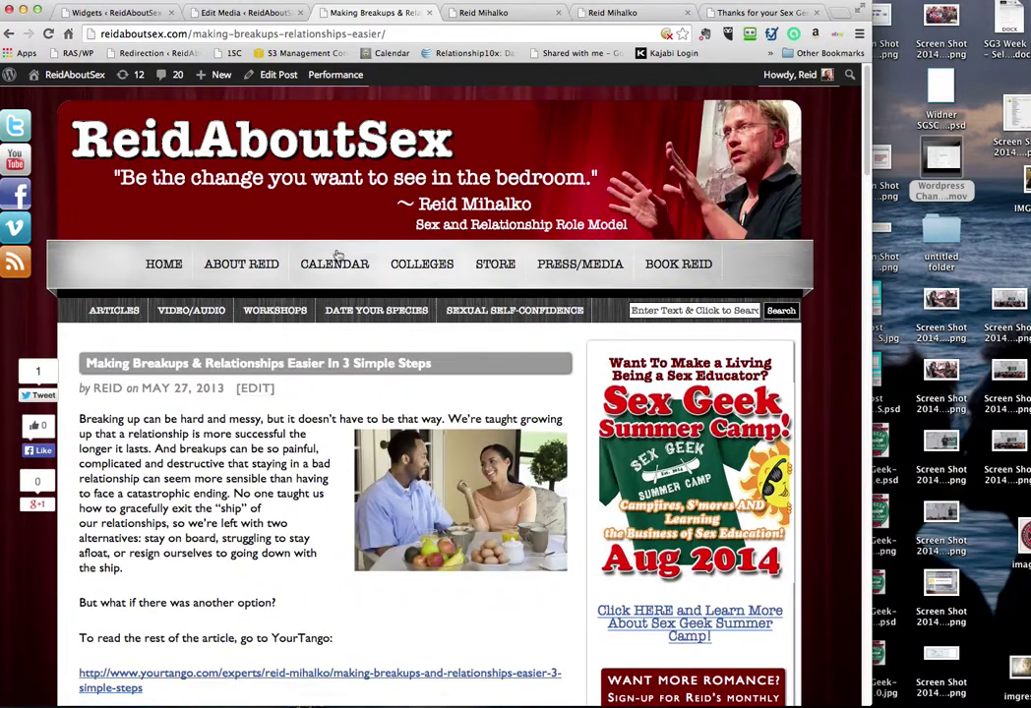
scroll(254, 439, "down", 5)
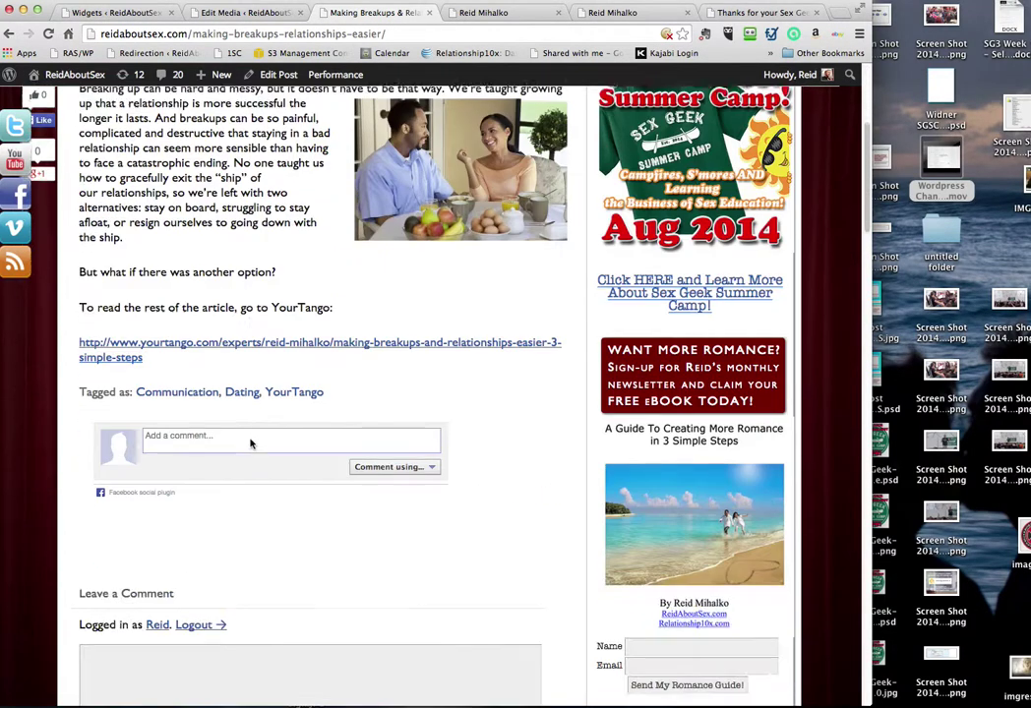
scroll(529, 300, "up", 2)
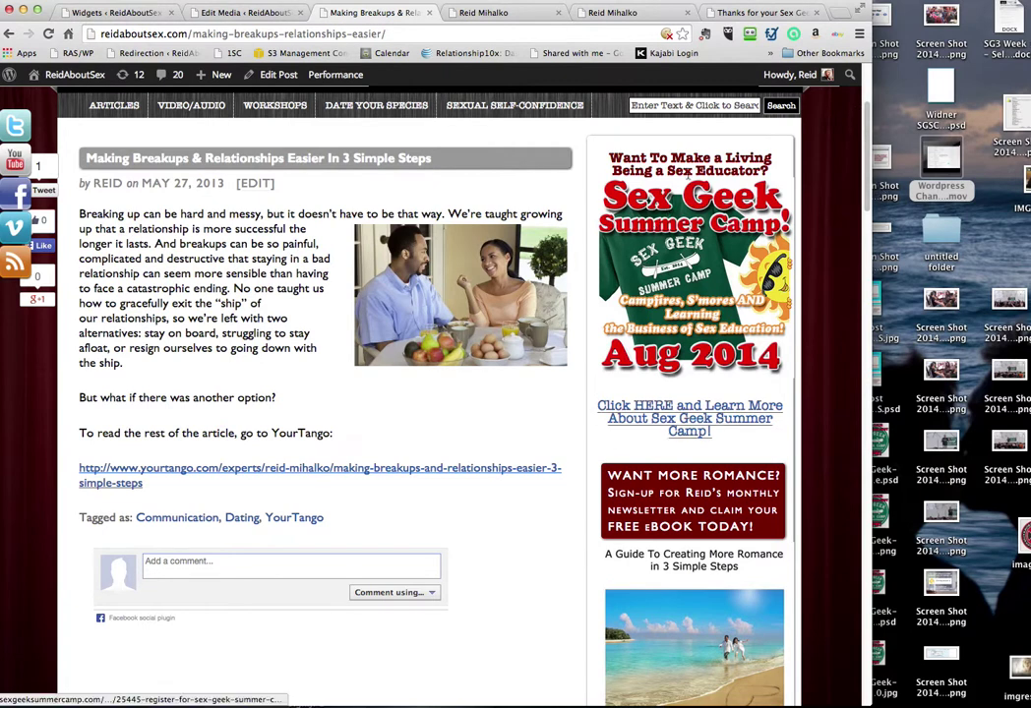
- Follow the post's sidebar from the Aug 2014 camp banner through the events list and category cloud to the SEX GEEK Tee ad
left_click(715, 300)
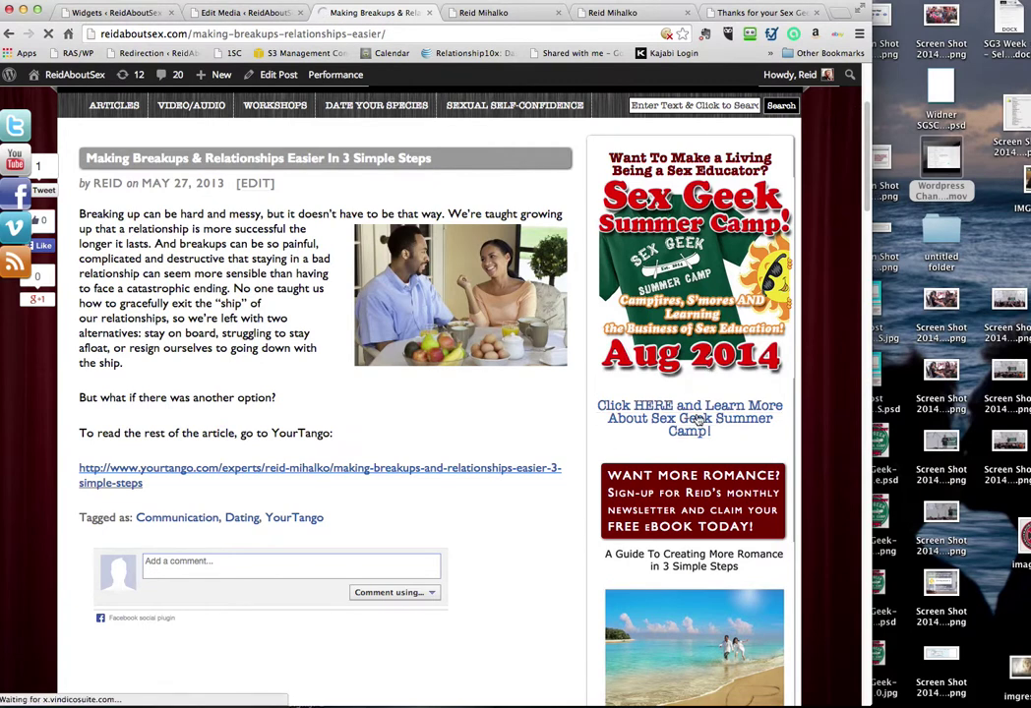
scroll(697, 420, "down", 5)
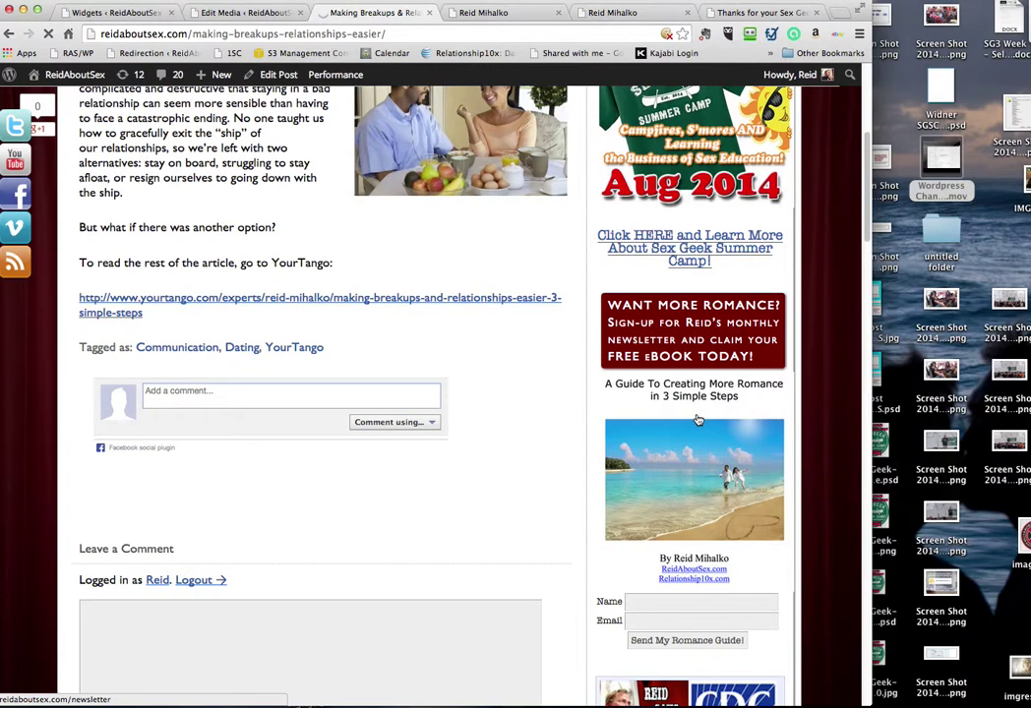
scroll(697, 419, "down", 10)
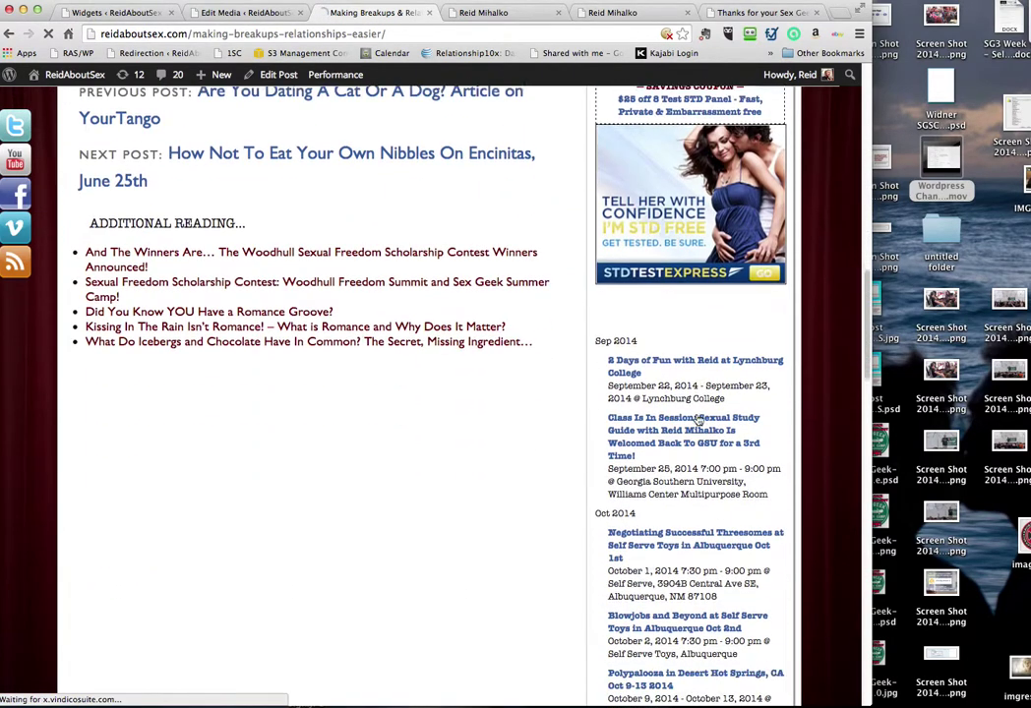
scroll(697, 420, "down", 3)
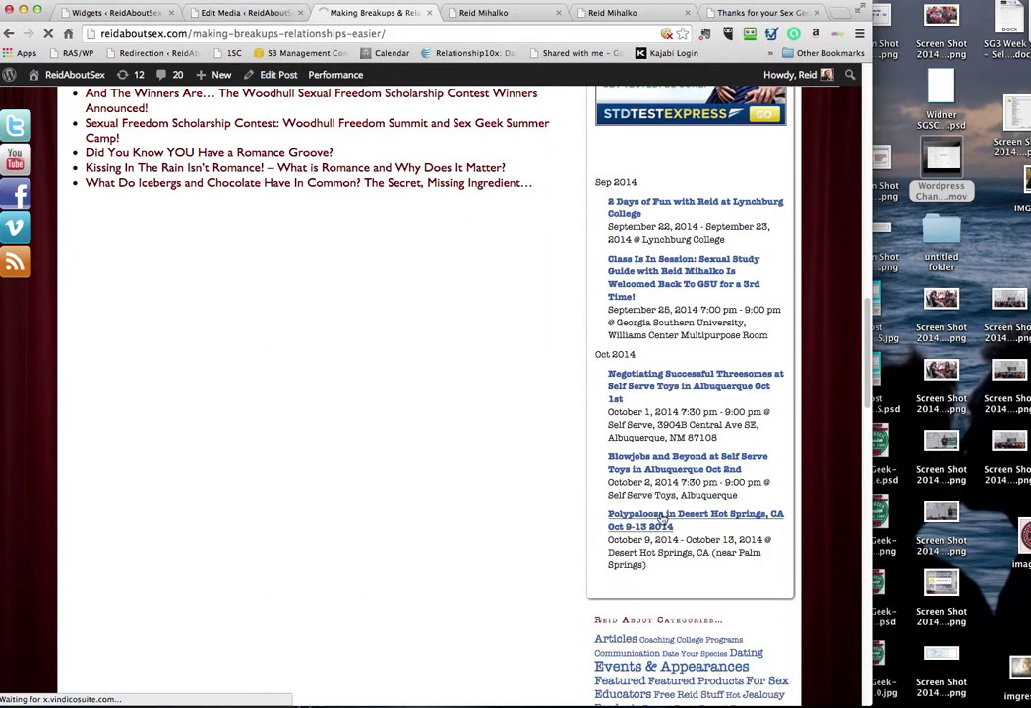
scroll(662, 518, "down", 5)
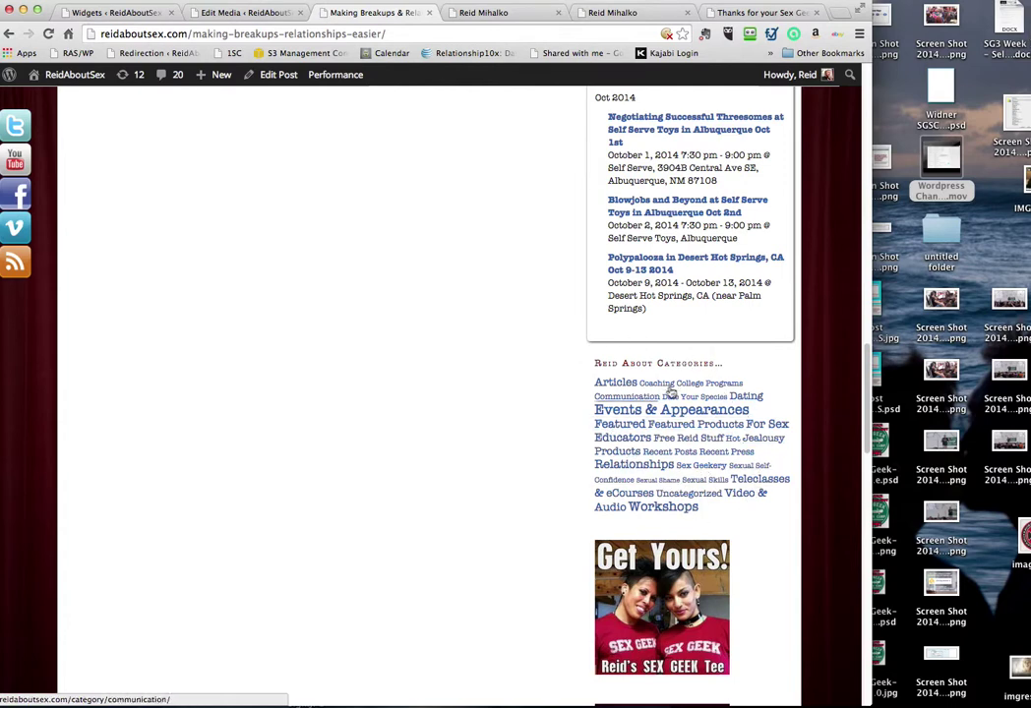
scroll(697, 503, "down", 1)
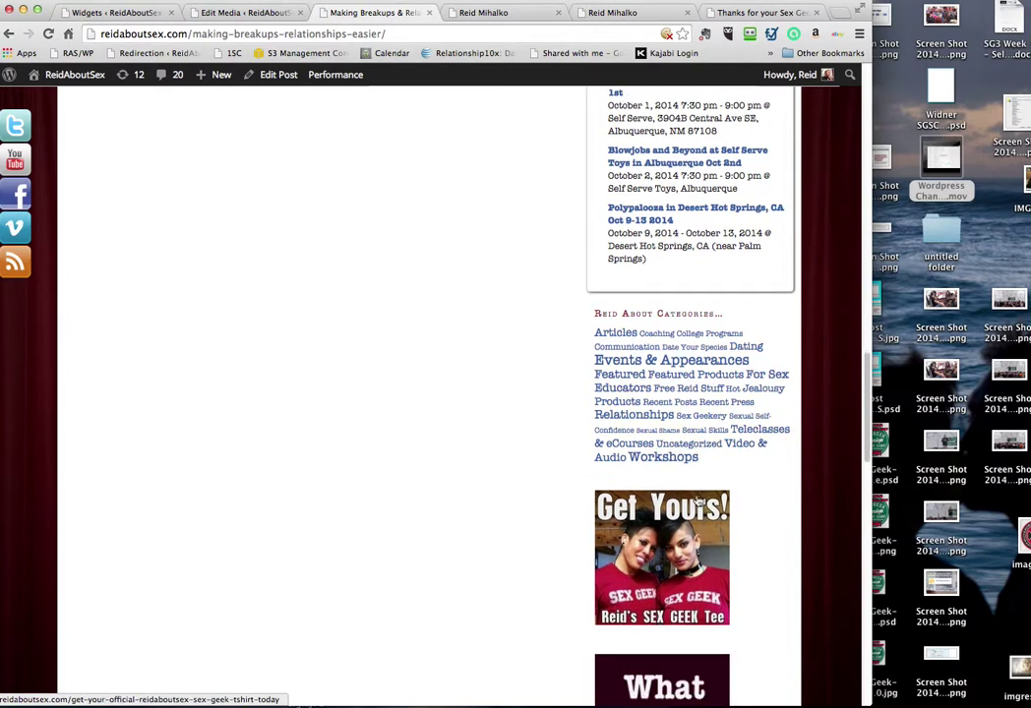
- Review the widget areas from Sidebar 1 through Six Sidebar to New Sidebar on the Widgets page
left_click(126, 14)
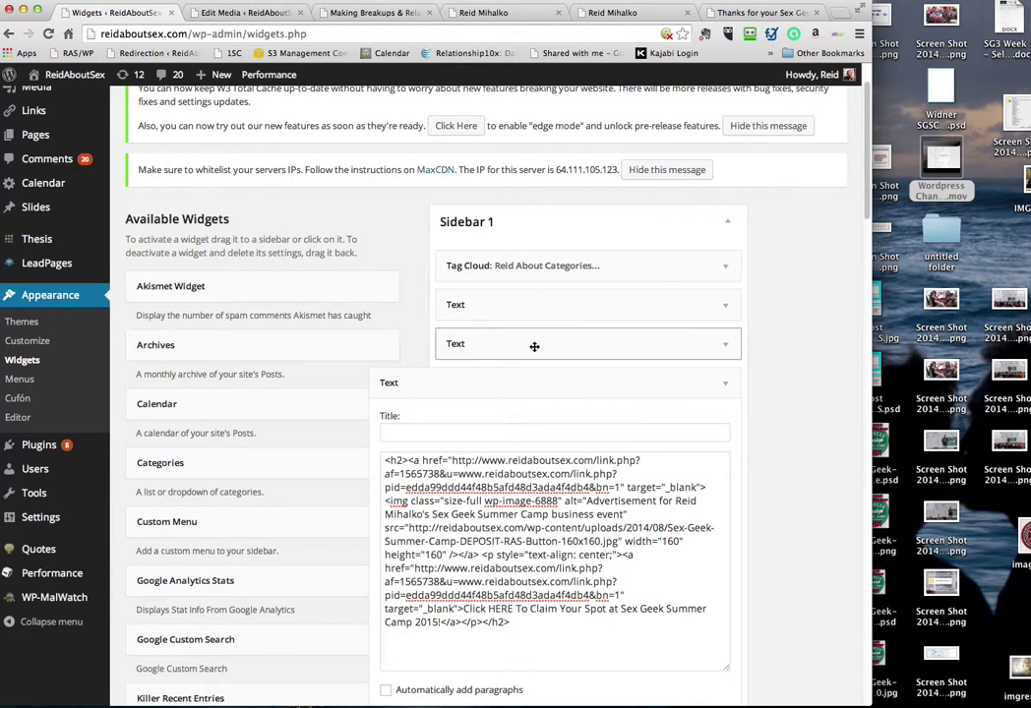
scroll(327, 315, "up", 2)
scroll(319, 324, "down", 4)
scroll(319, 323, "down", 1)
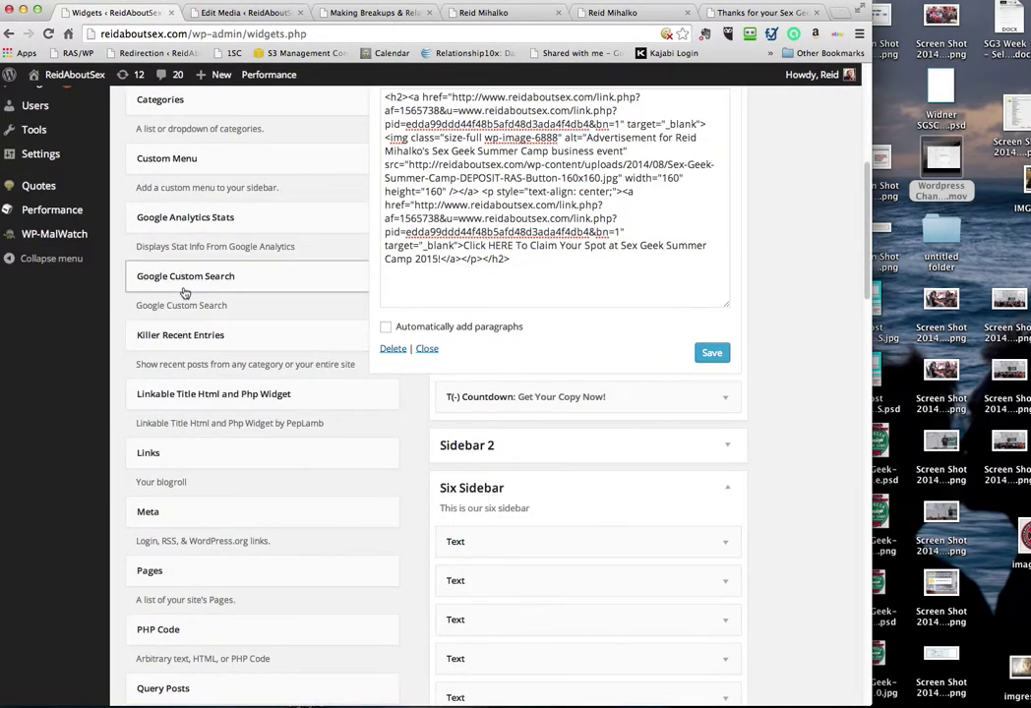
scroll(184, 290, "up", 3)
scroll(173, 231, "up", 3)
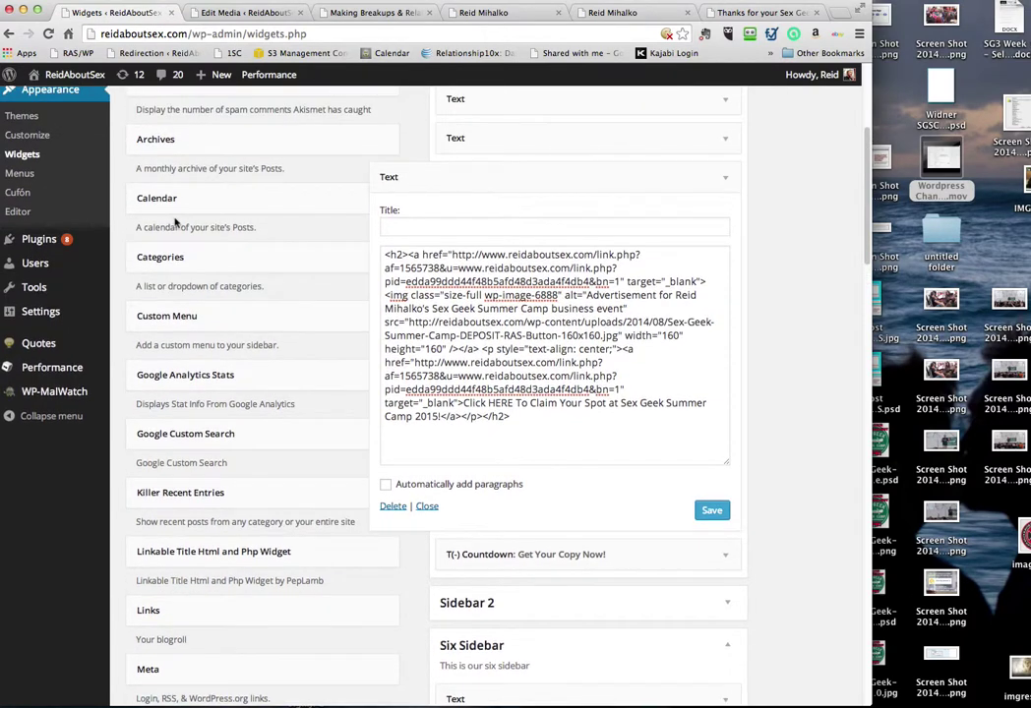
scroll(176, 222, "down", 1)
scroll(176, 222, "down", 3)
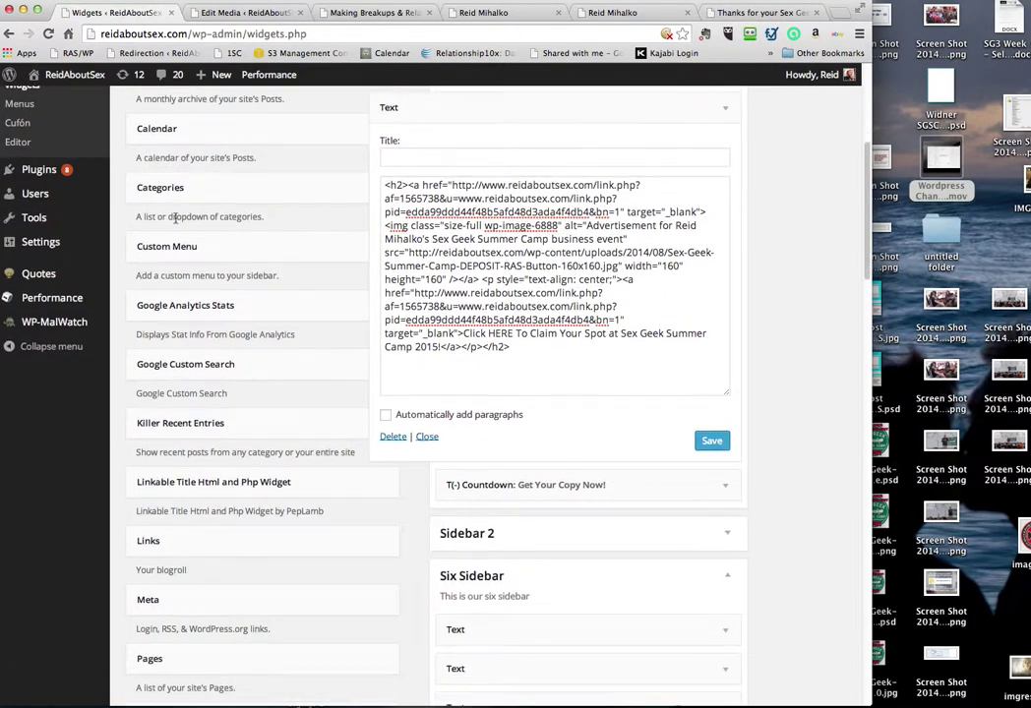
scroll(176, 219, "down", 8)
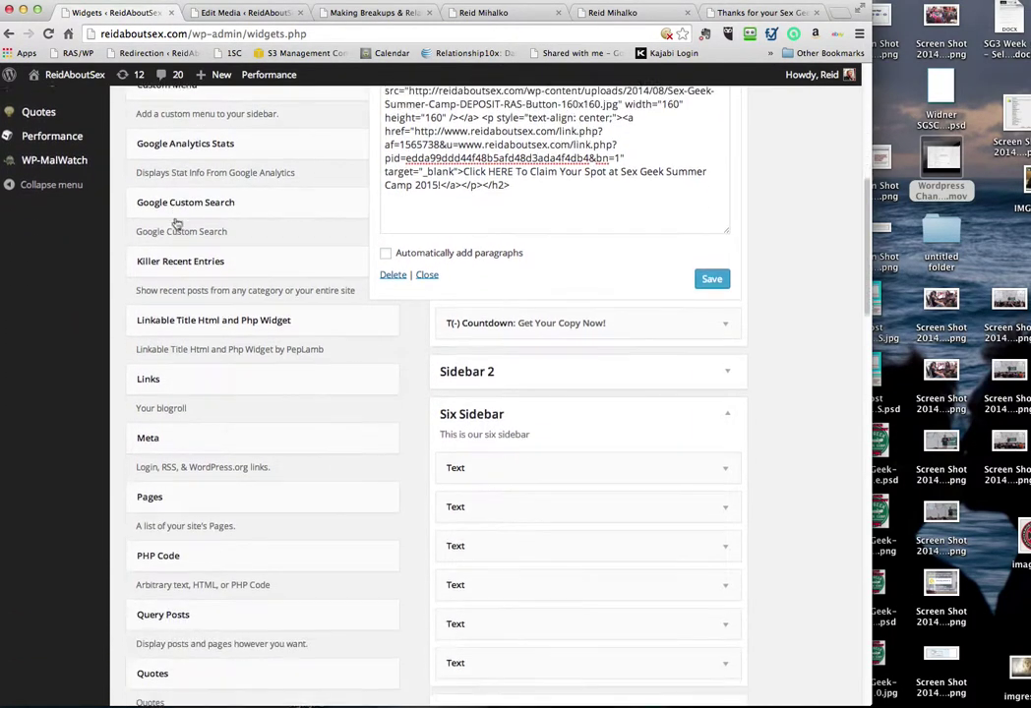
scroll(176, 222, "up", 10)
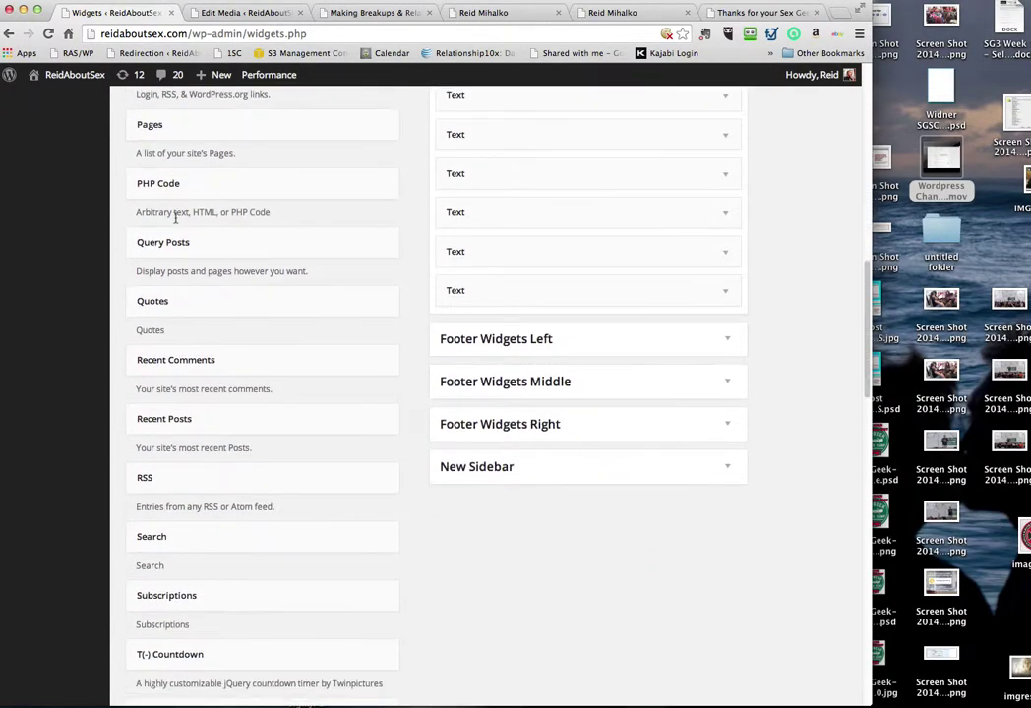
- Compare the camp banner heading the post's sidebar with the deposit button and text link near the sidebar's end
left_click(361, 13)
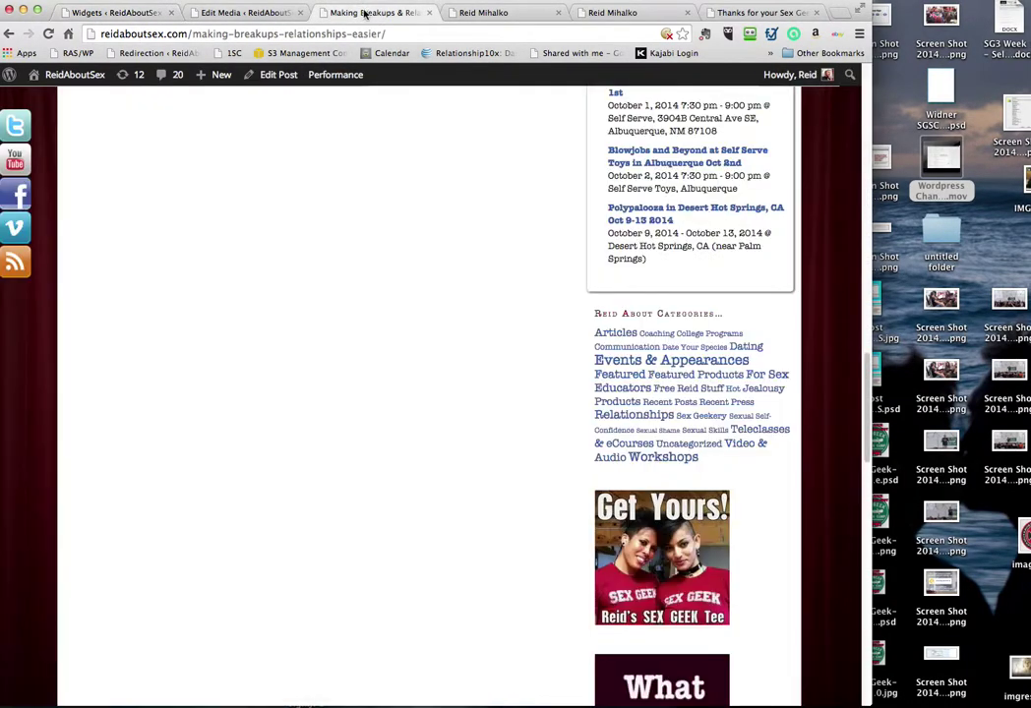
scroll(732, 359, "up", 15)
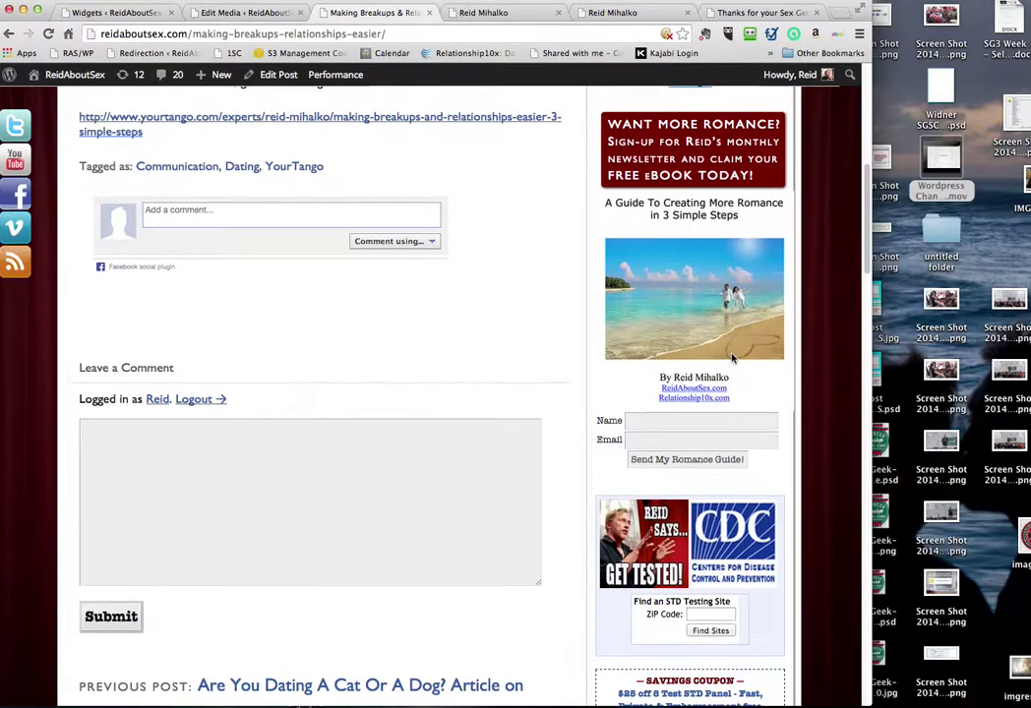
scroll(732, 359, "up", 5)
scroll(732, 359, "down", 8)
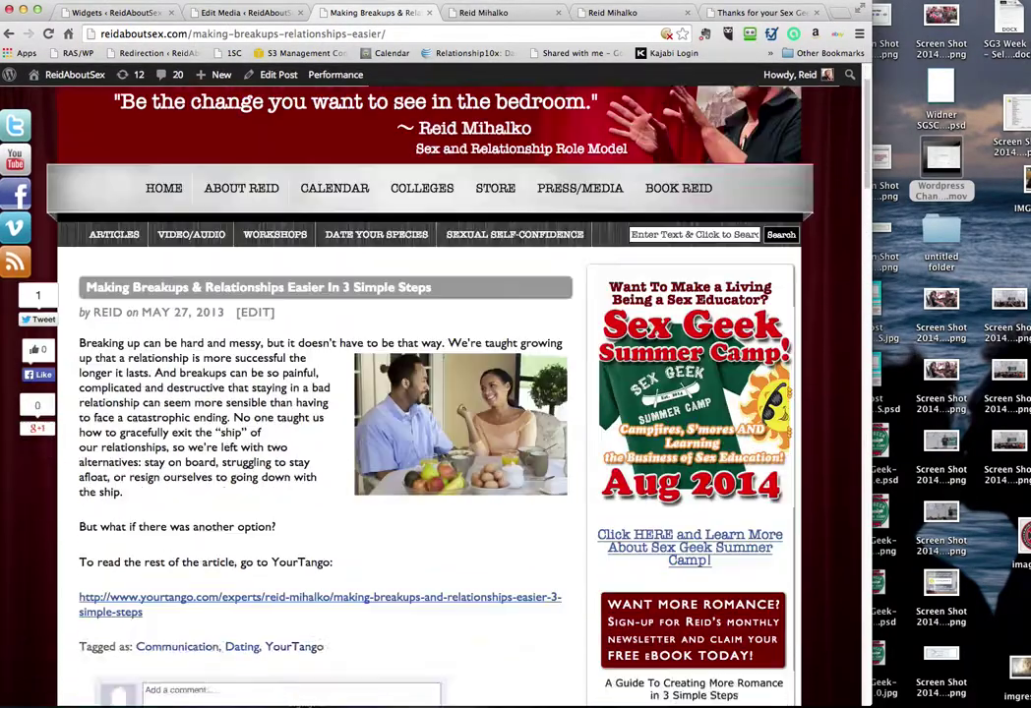
scroll(731, 359, "down", 10)
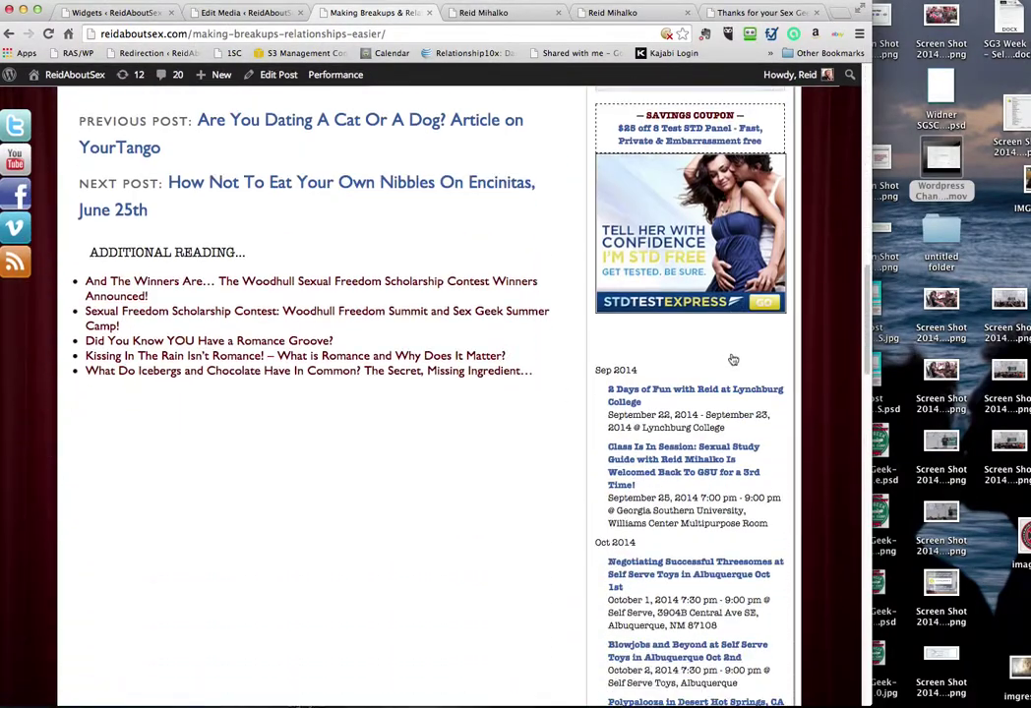
scroll(731, 359, "down", 10)
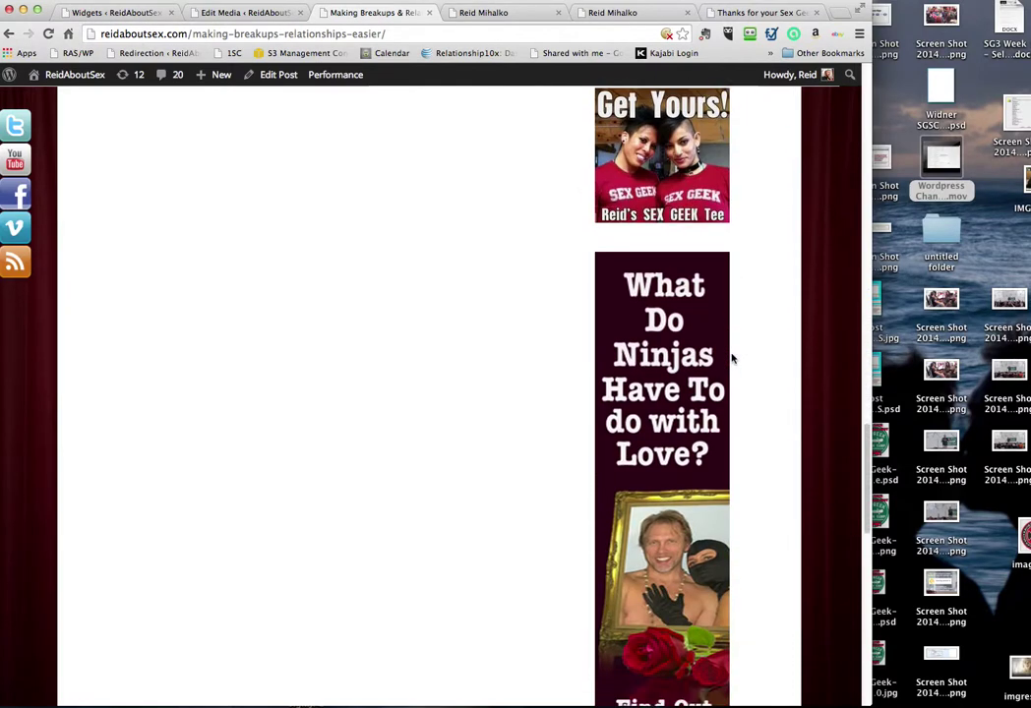
scroll(732, 359, "down", 7)
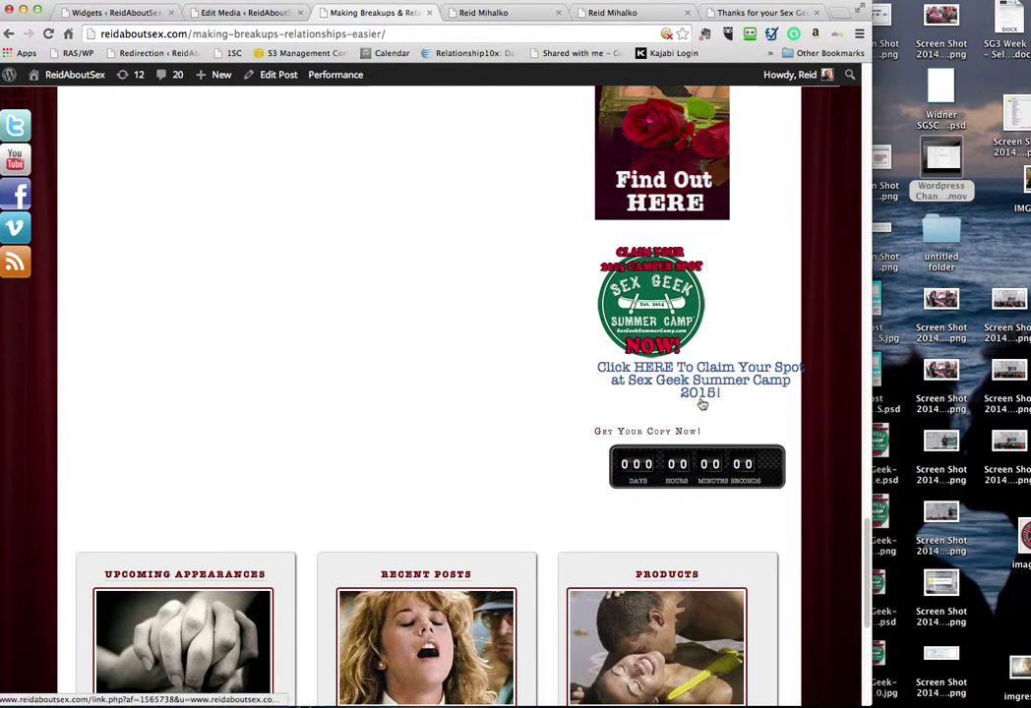
scroll(702, 405, "down", 10)
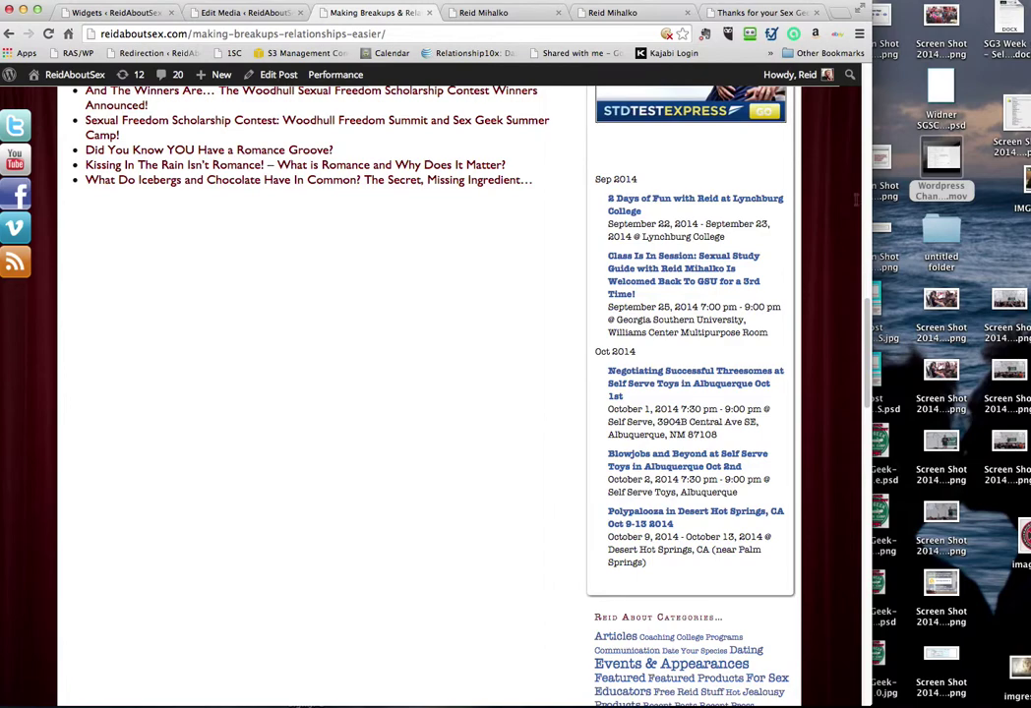
- Review the deposit button's Edit Media page and the HTML in the open Text widget under Sidebar 1
scroll(584, 275, "up", 15)
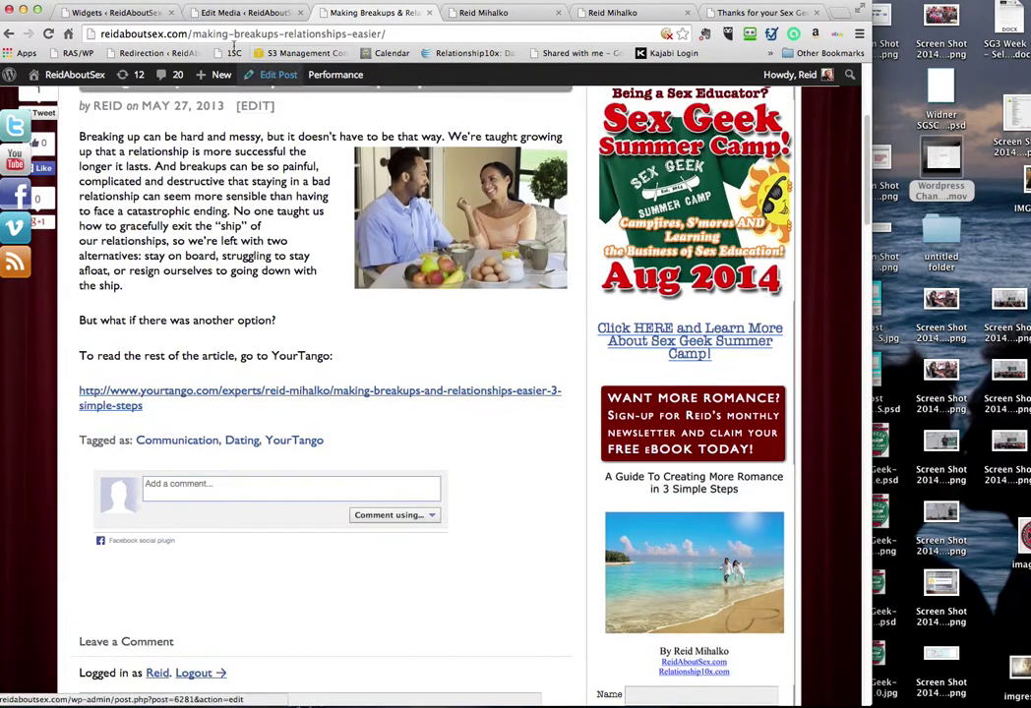
left_click(209, 16)
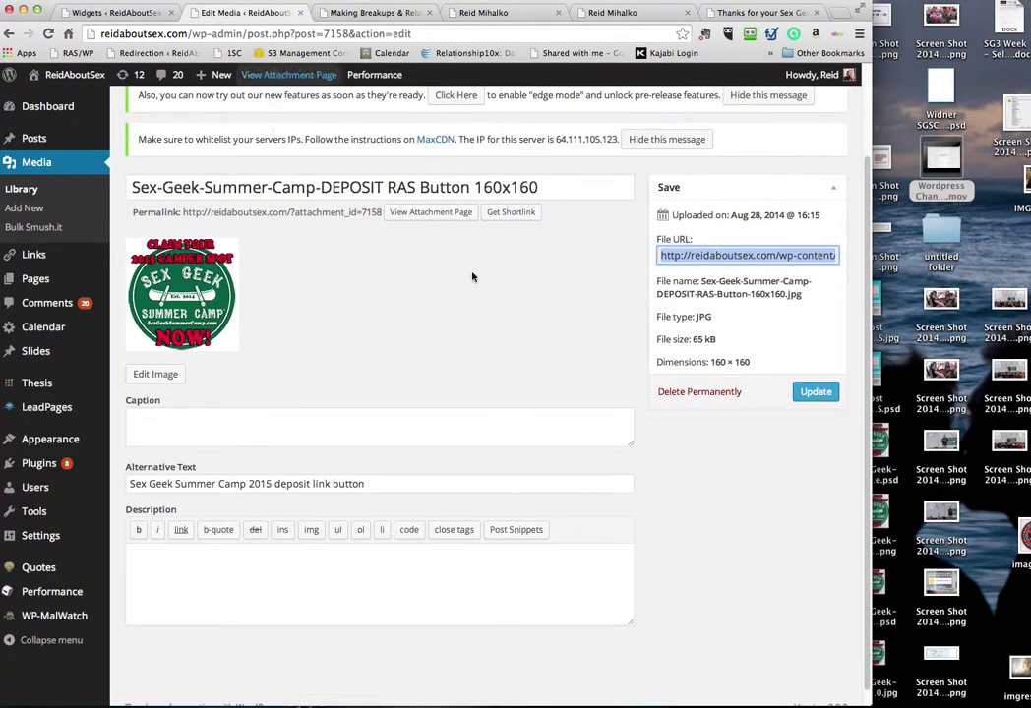
scroll(593, 249, "up", 3)
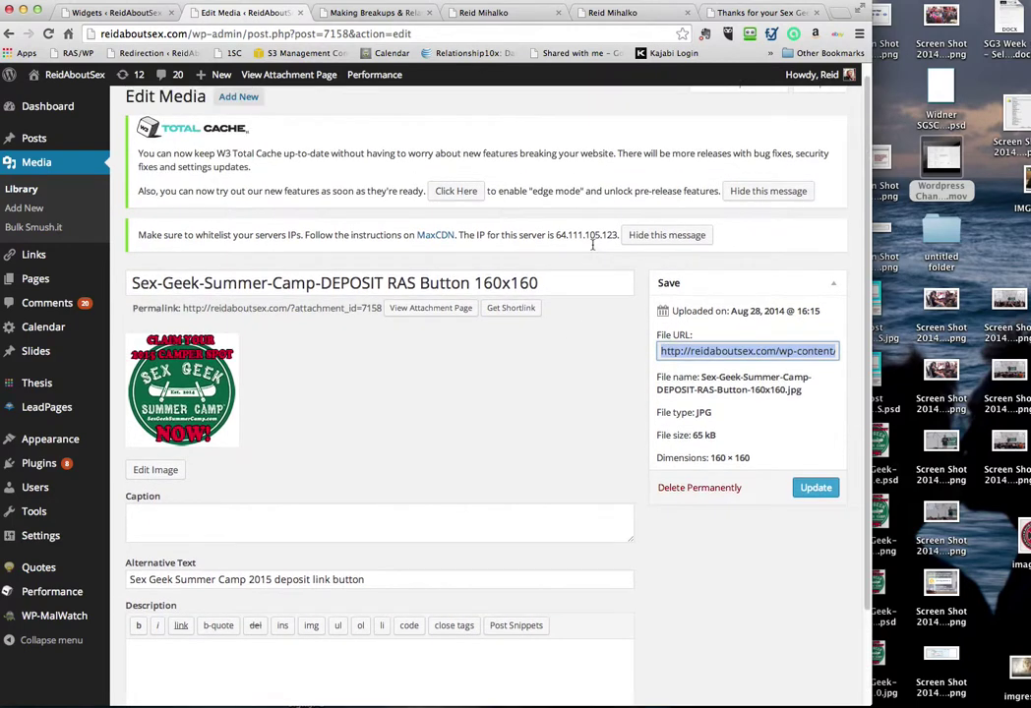
left_click(144, 14)
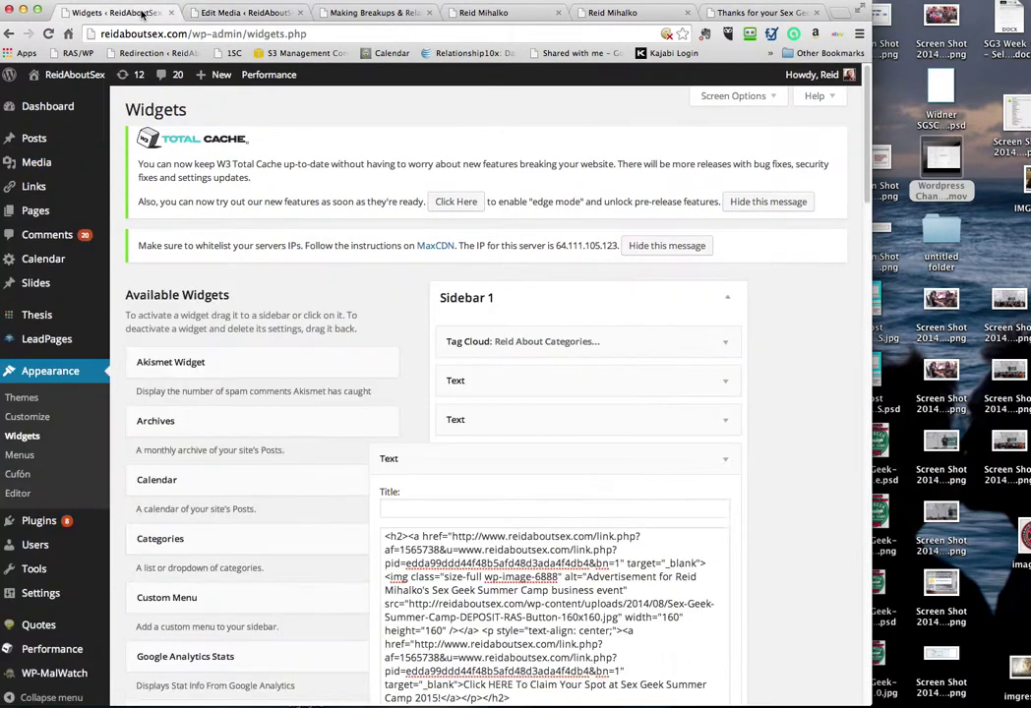
scroll(597, 243, "down", 3)
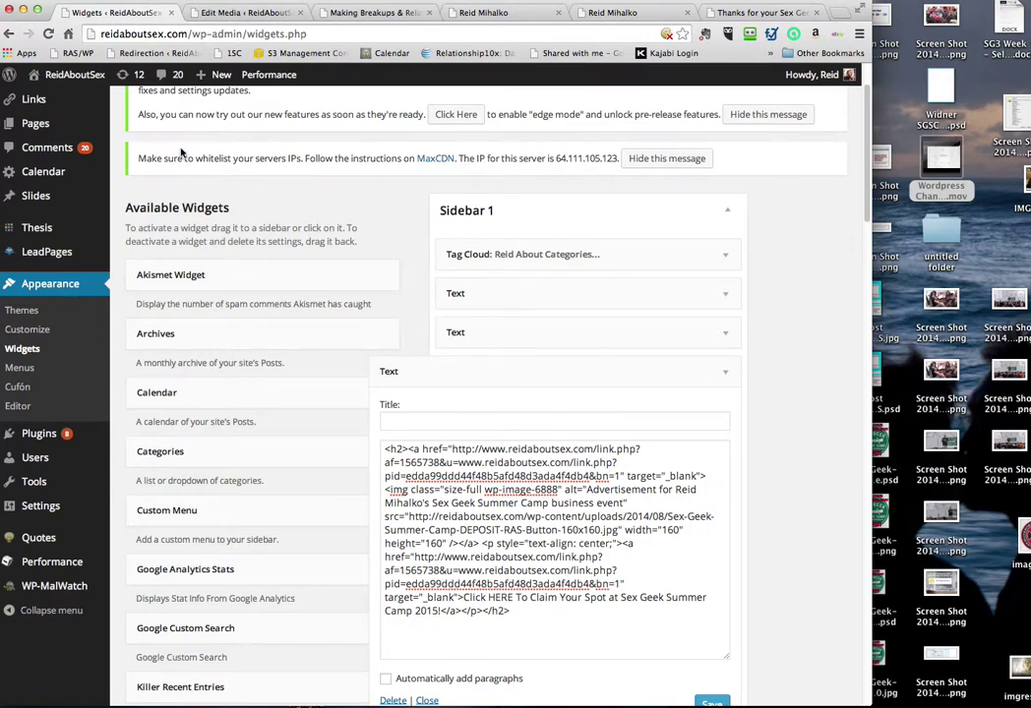
- Check the deposit button and claim-your-spot link near the post's sidebar end against the media entry and Text widget code
left_click(347, 14)
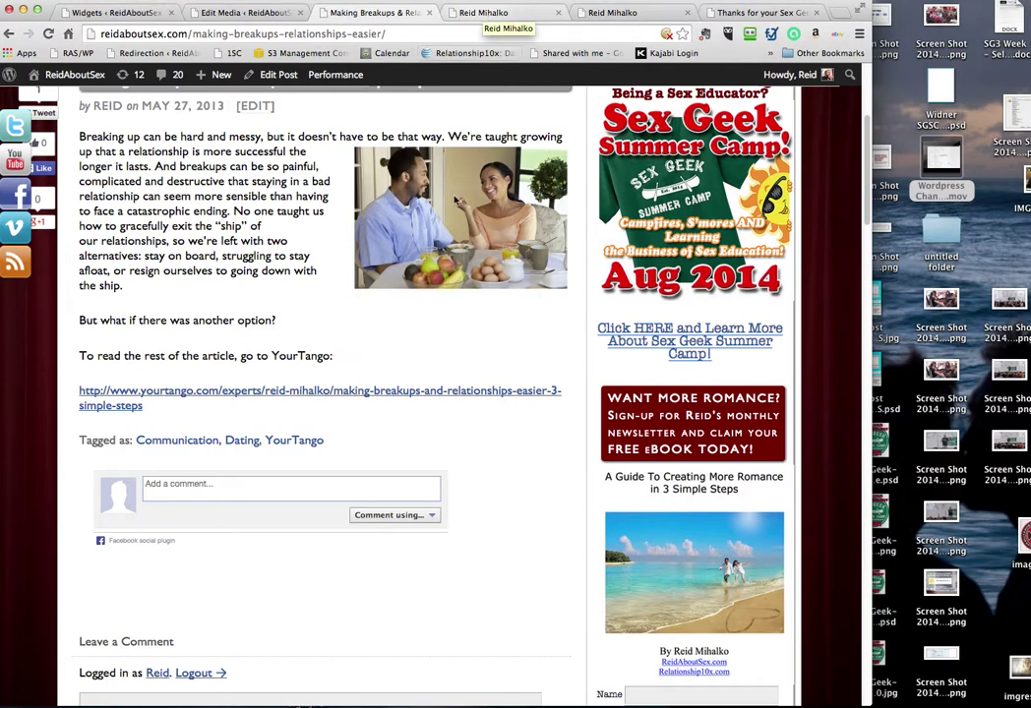
scroll(456, 200, "down", 15)
scroll(455, 201, "up", 5)
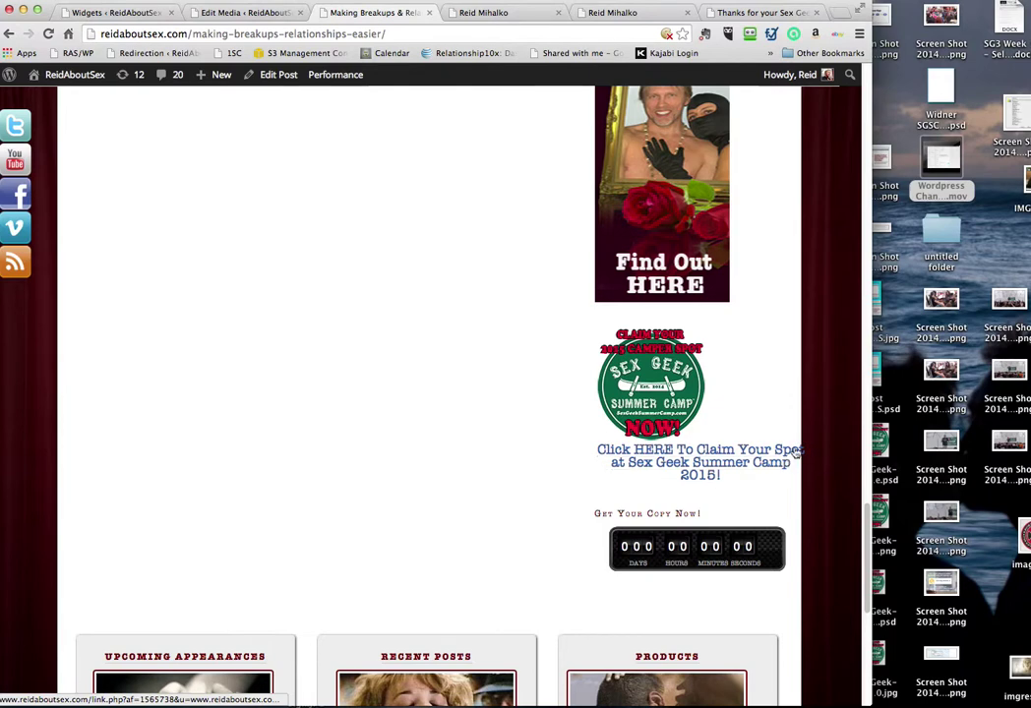
left_click(224, 12)
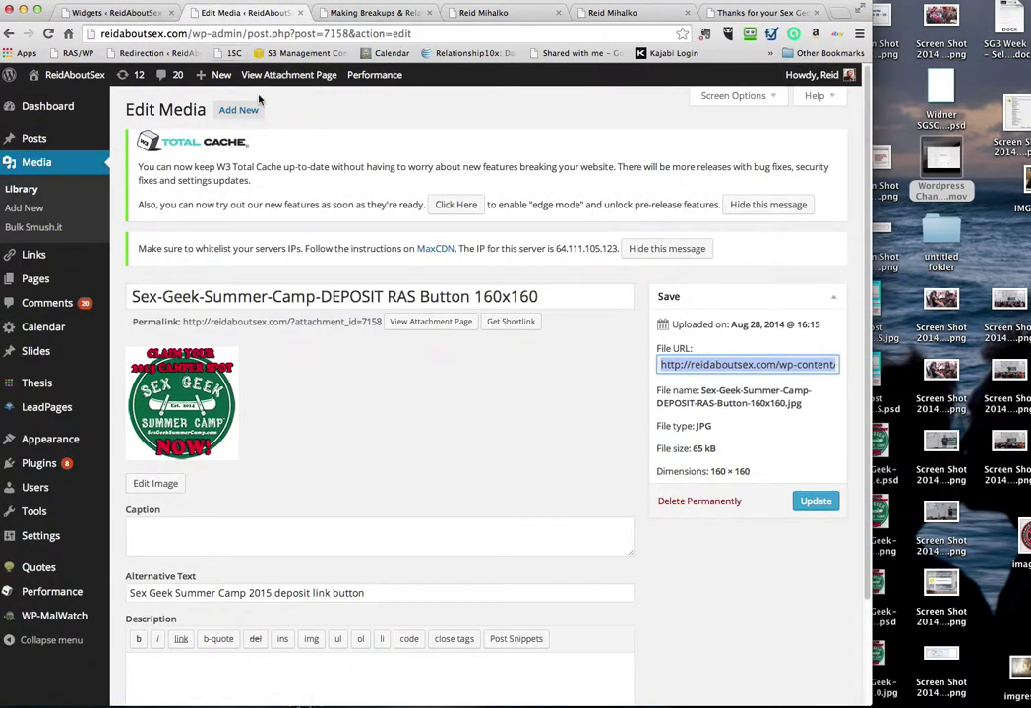
left_click(131, 14)
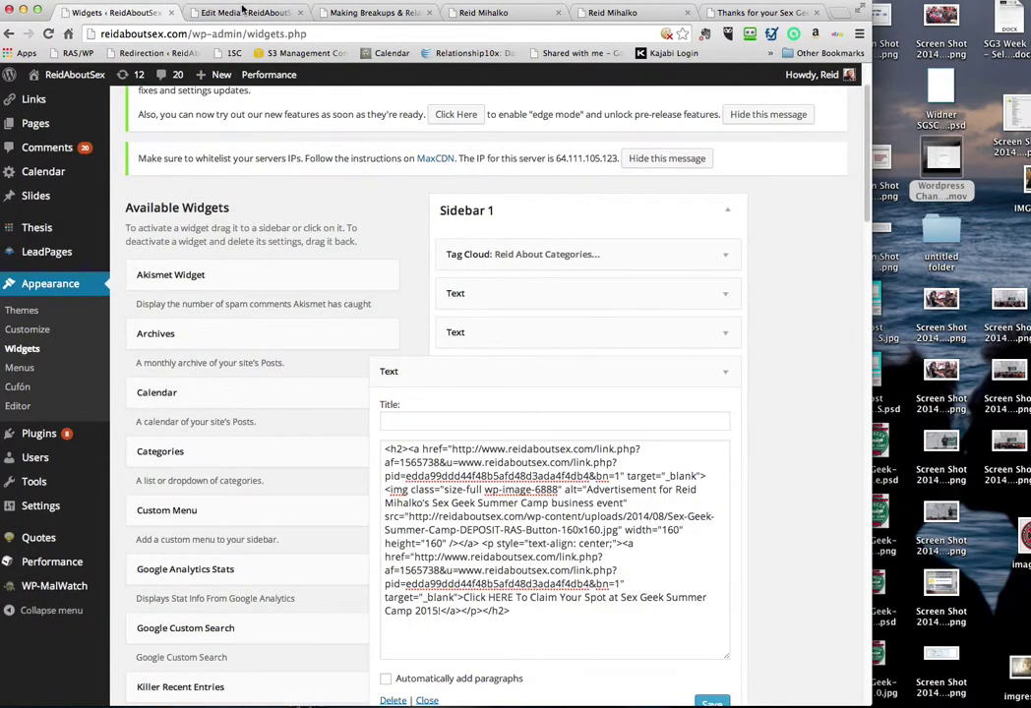
left_click(369, 11)
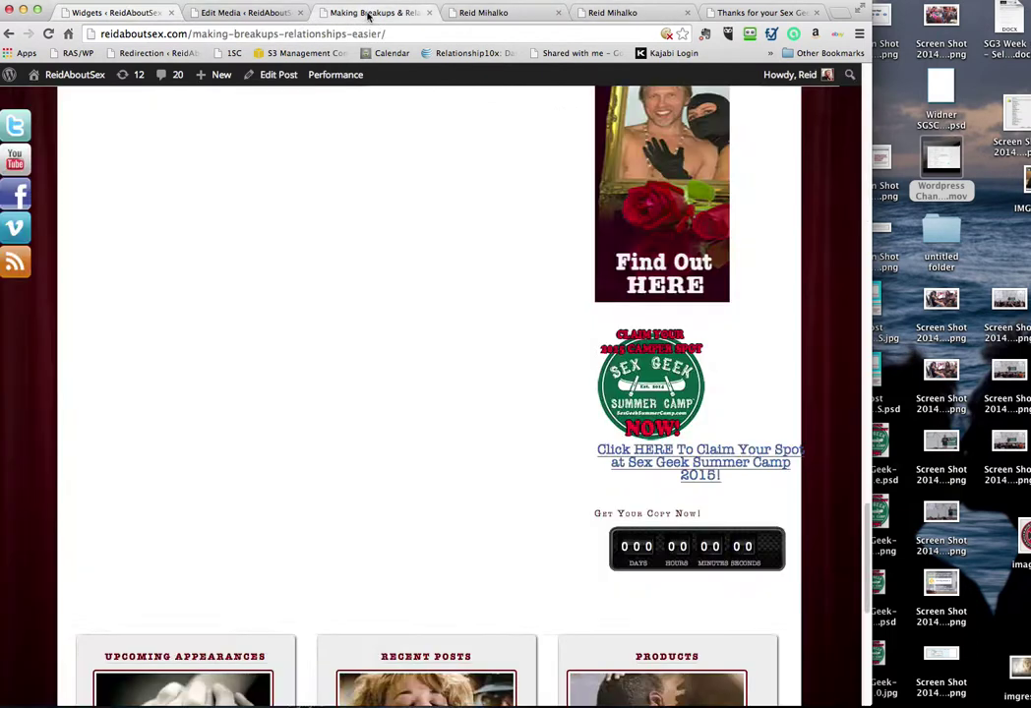